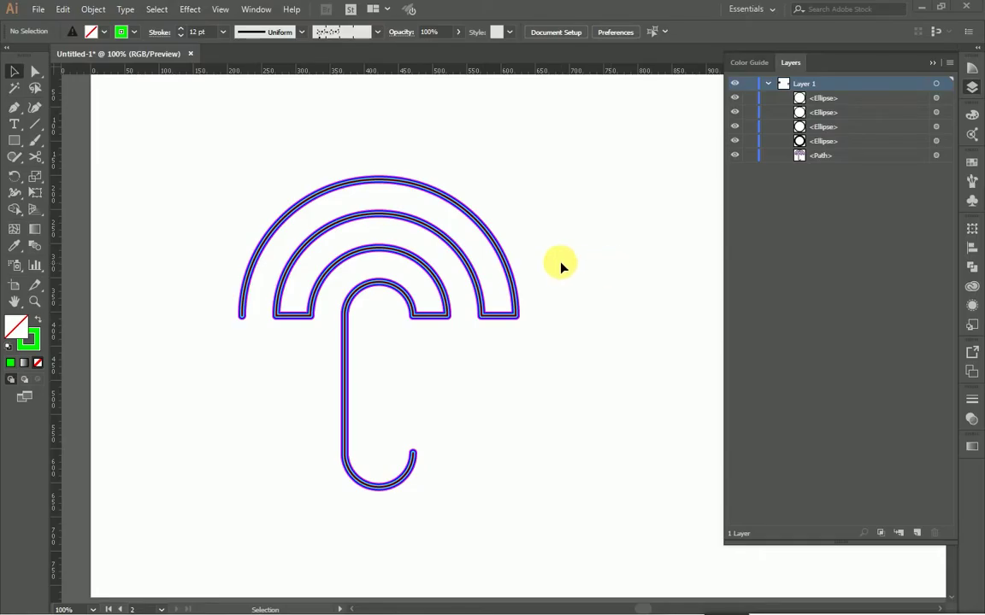
Collapse Layer 1 in the Layers panel and add a new Layer 2 above it.
{"action": "scroll", "coordinate": [360, 285], "scroll_direction": "down", "scroll_amount": 3}
{"action": "scroll", "coordinate": [381, 278], "scroll_direction": "up", "scroll_amount": 5}
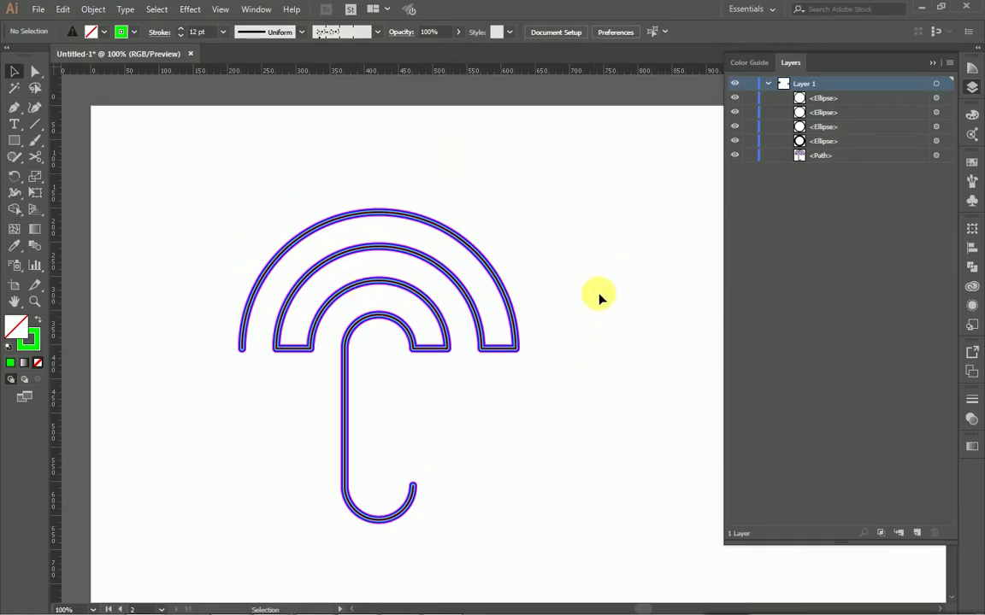
{"action": "left_click", "coordinate": [767, 83]}
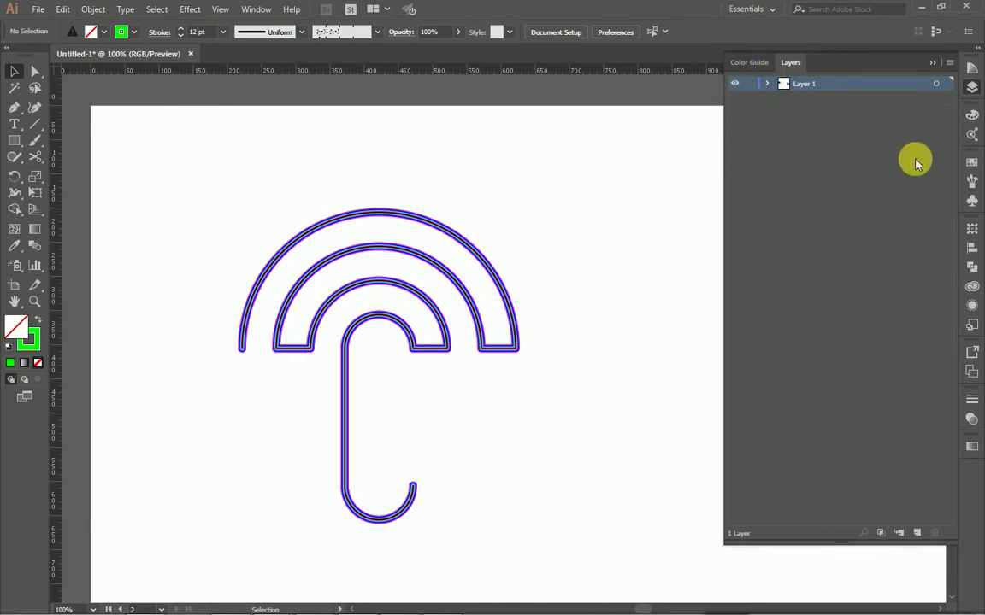
{"action": "left_click", "coordinate": [918, 537]}
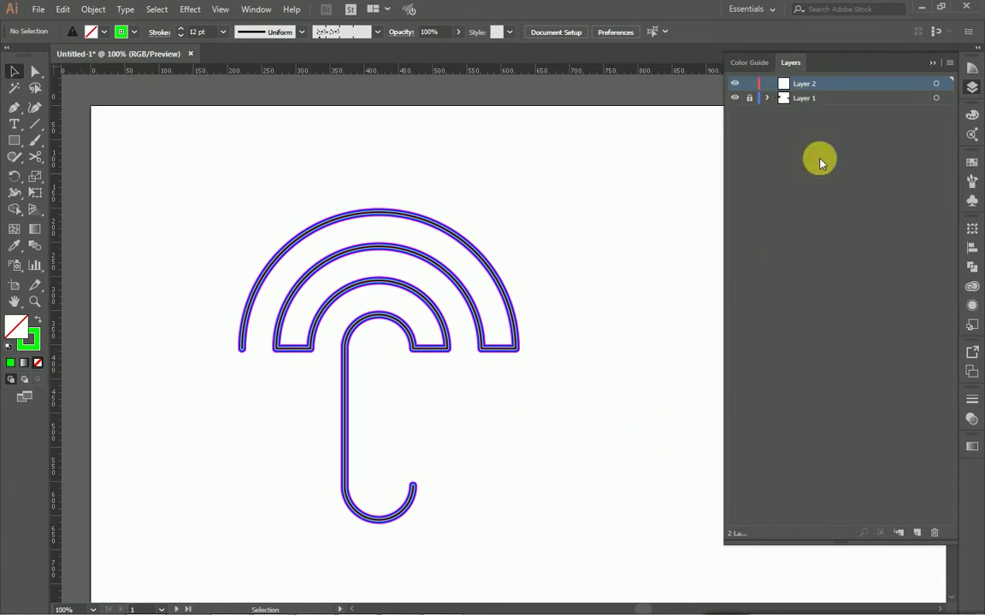
Scroll to the second artboard and draw a horizontal line near its top, with stroke set to None.
{"action": "left_click", "coordinate": [931, 67]}
{"action": "scroll", "coordinate": [671, 192], "scroll_direction": "right", "scroll_amount": 2}
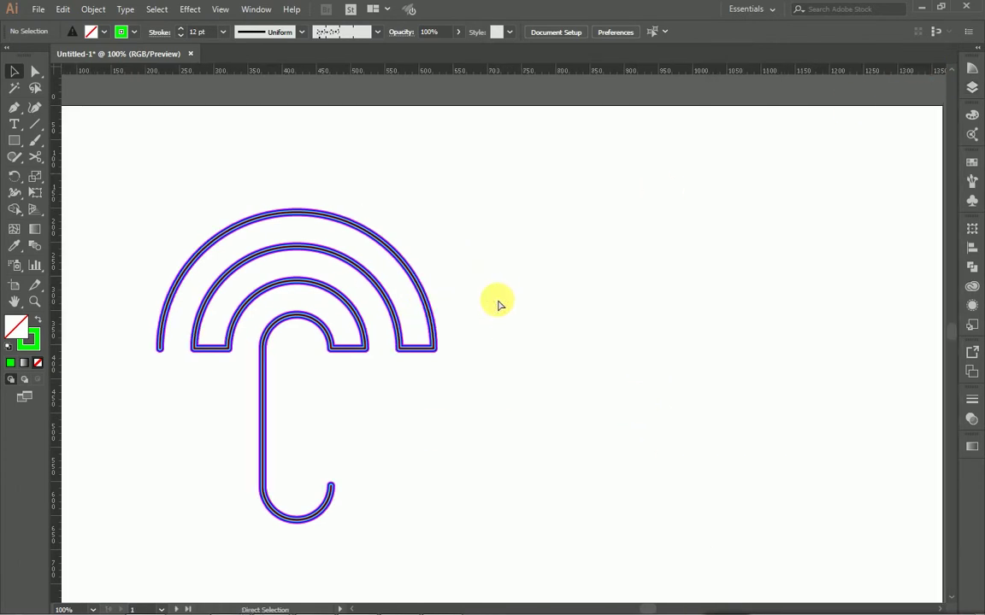
{"action": "scroll", "coordinate": [499, 301], "scroll_direction": "right", "scroll_amount": 2}
{"action": "scroll", "coordinate": [499, 301], "scroll_direction": "right", "scroll_amount": 2}
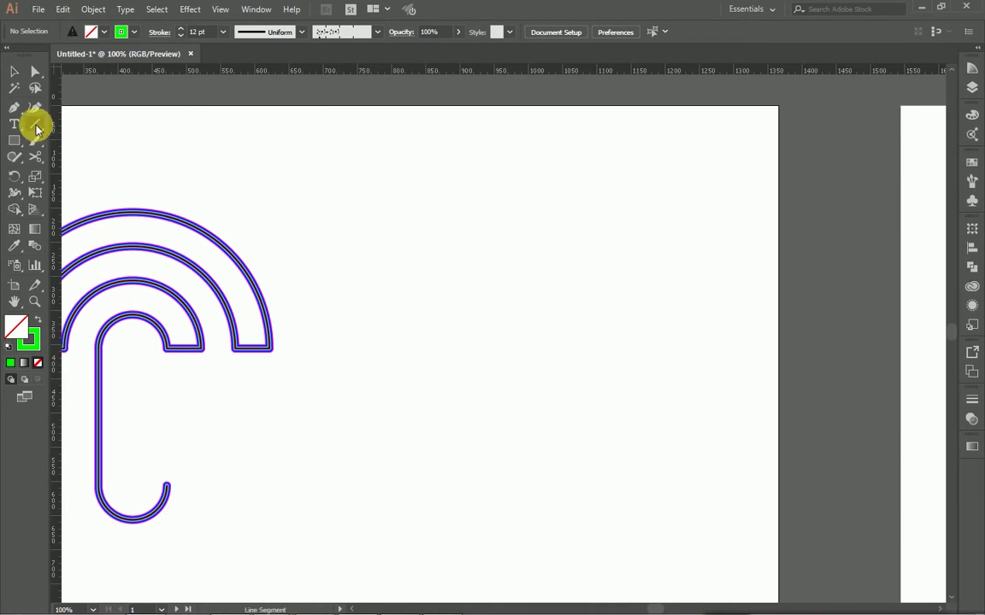
{"action": "left_click", "coordinate": [36, 125]}
{"action": "scroll", "coordinate": [588, 209], "scroll_direction": "right", "scroll_amount": 3}
{"action": "scroll", "coordinate": [587, 209], "scroll_direction": "right", "scroll_amount": 1}
{"action": "scroll", "coordinate": [587, 208], "scroll_direction": "right", "scroll_amount": 2}
{"action": "scroll", "coordinate": [587, 209], "scroll_direction": "right", "scroll_amount": 1}
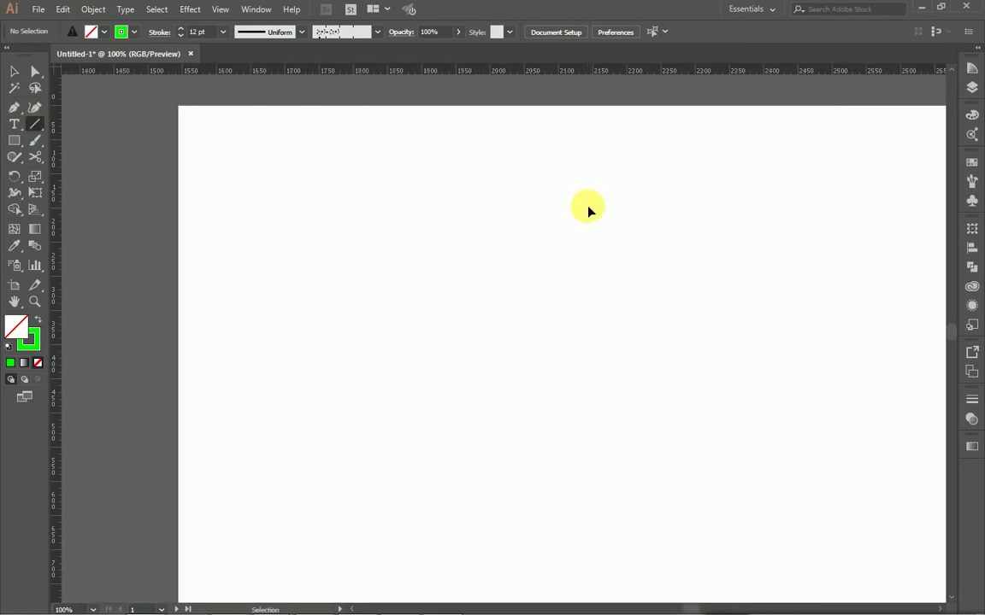
{"action": "left_click", "coordinate": [29, 342]}
{"action": "left_click", "coordinate": [37, 363]}
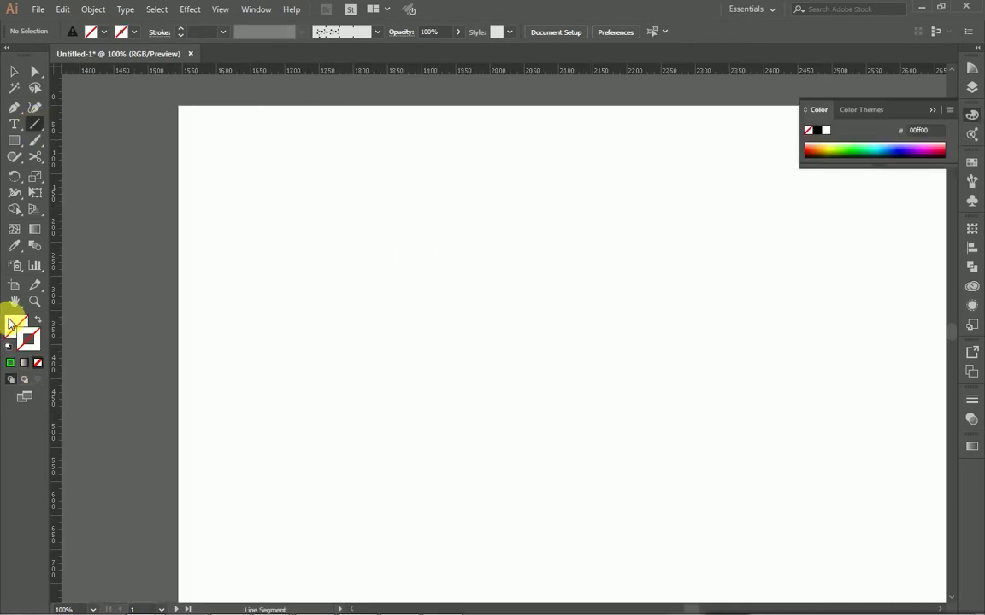
{"action": "mouse_move", "coordinate": [382, 221]}
{"action": "left_mouse_down"}
{"action": "mouse_move", "coordinate": [601, 231]}
{"action": "mouse_move", "coordinate": [595, 224]}
{"action": "left_mouse_up"}
Switch between the Appearance and Graphic Styles panels for the new line.
{"action": "left_click", "coordinate": [932, 110]}
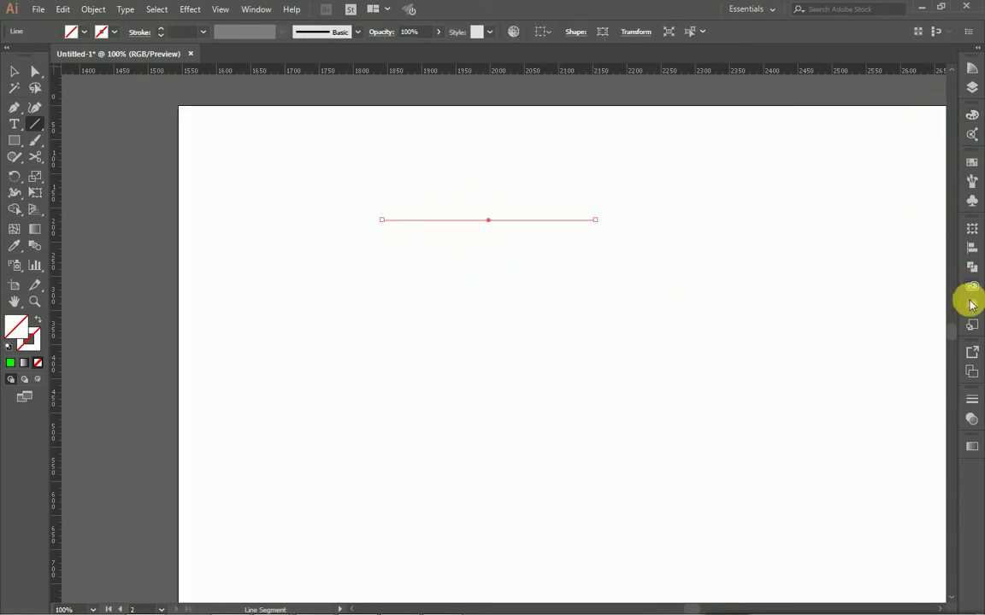
{"action": "left_click", "coordinate": [971, 305]}
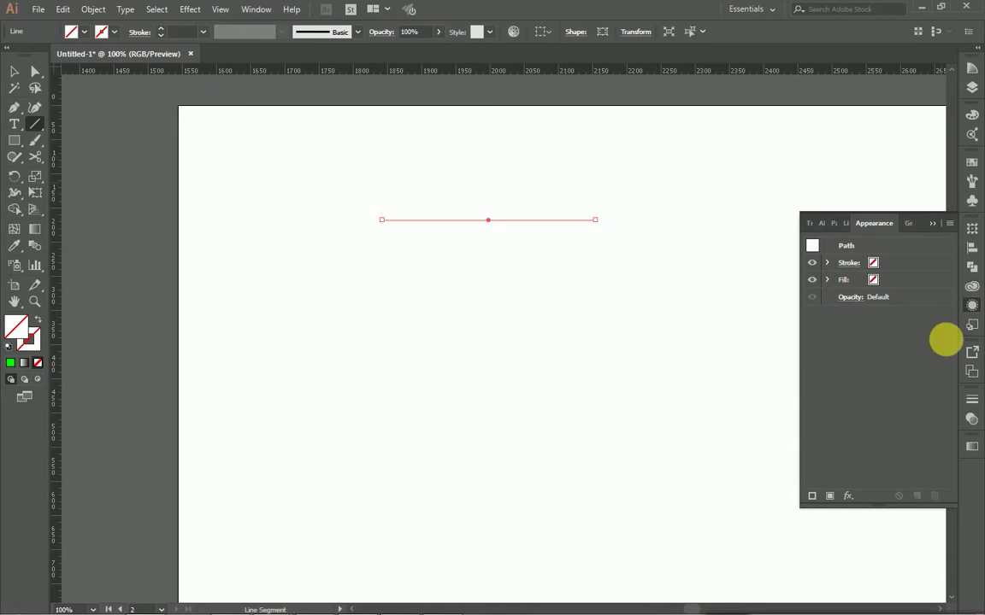
{"action": "left_click", "coordinate": [972, 325]}
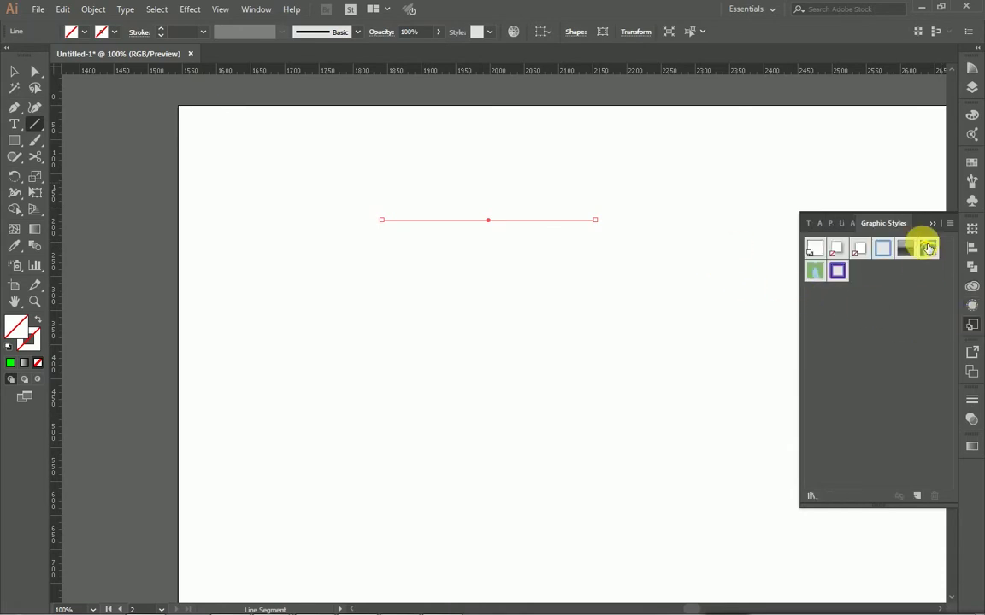
{"action": "left_click", "coordinate": [972, 305]}
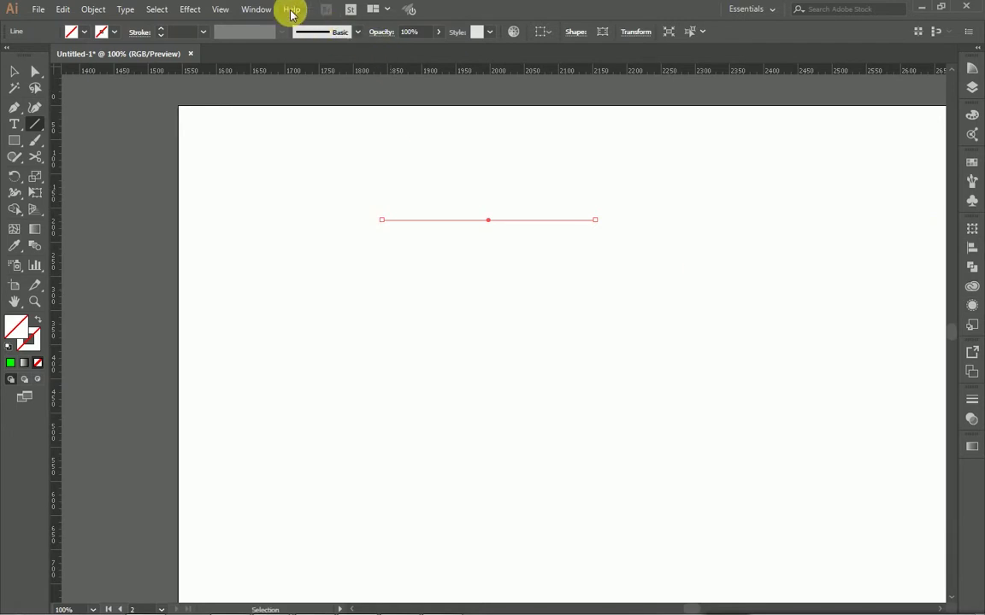
Show the Appearance panel via Window and give the line a 1 pt black stroke.
{"action": "left_click", "coordinate": [257, 9]}
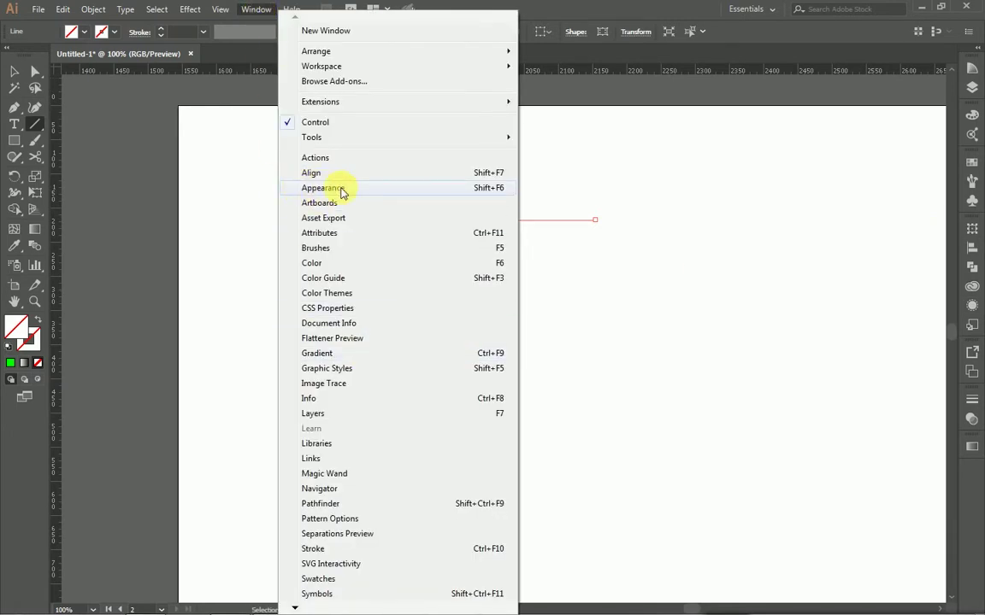
{"action": "left_click", "coordinate": [323, 189]}
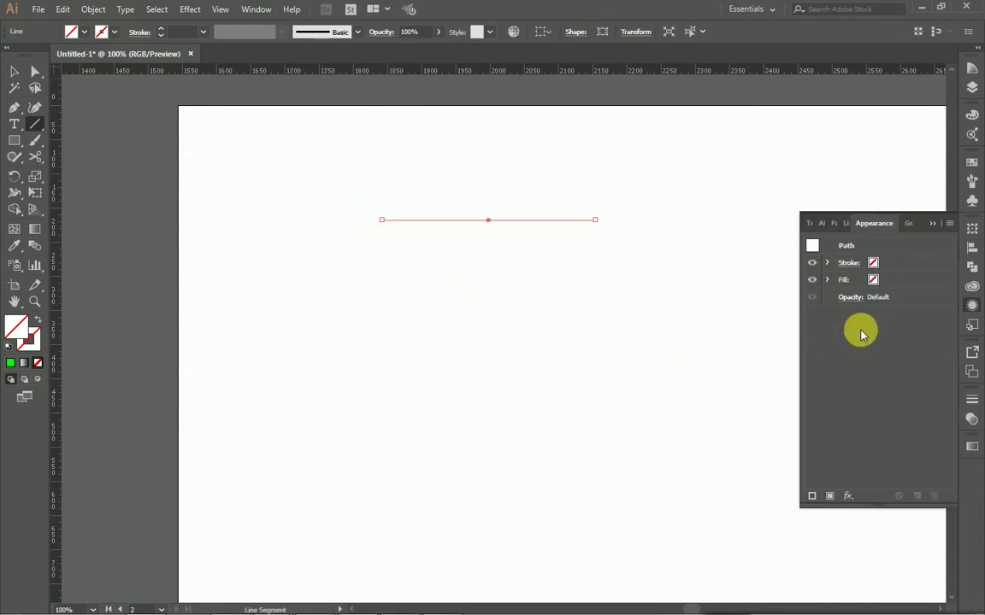
{"action": "left_click", "coordinate": [863, 265]}
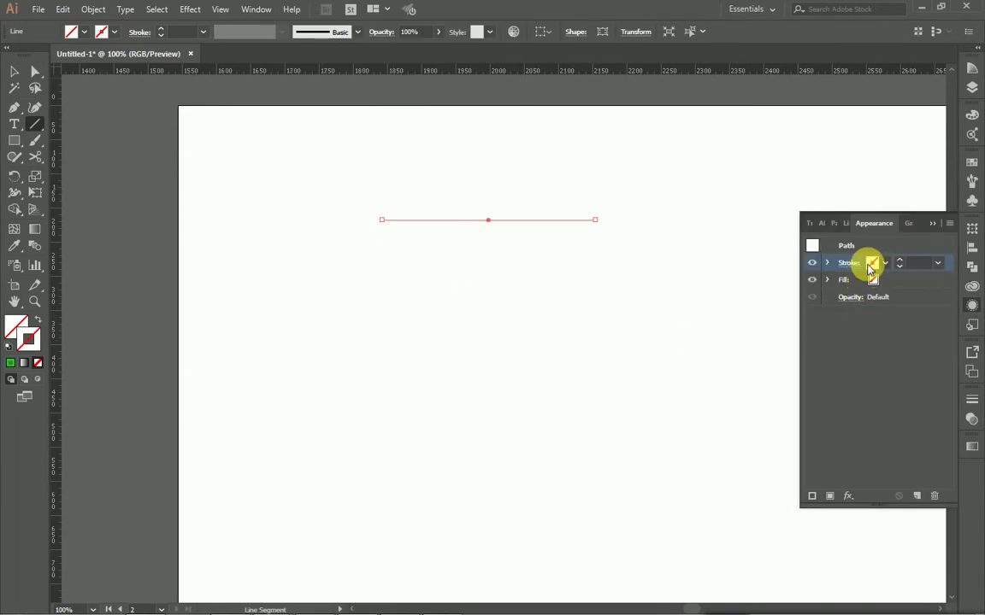
{"action": "left_click", "coordinate": [872, 264]}
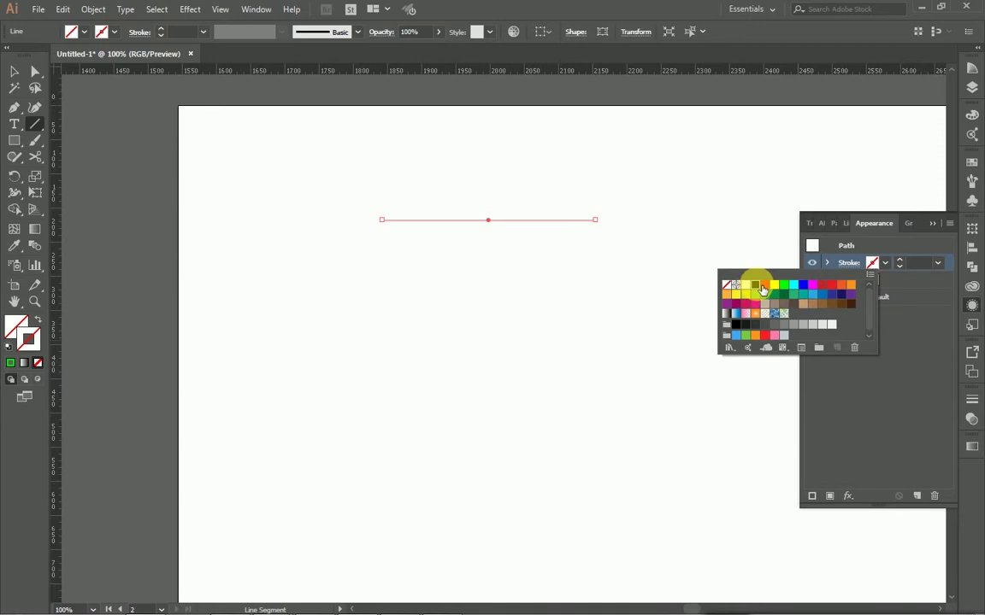
{"action": "left_click", "coordinate": [756, 285]}
{"action": "left_click", "coordinate": [911, 280]}
{"action": "left_click", "coordinate": [848, 265]}
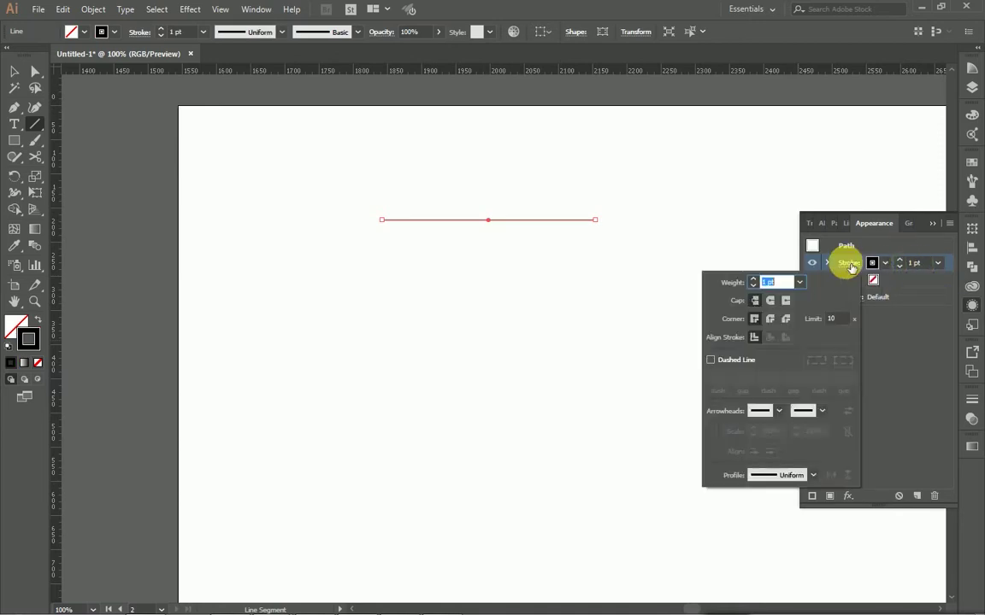
{"action": "left_click", "coordinate": [848, 263]}
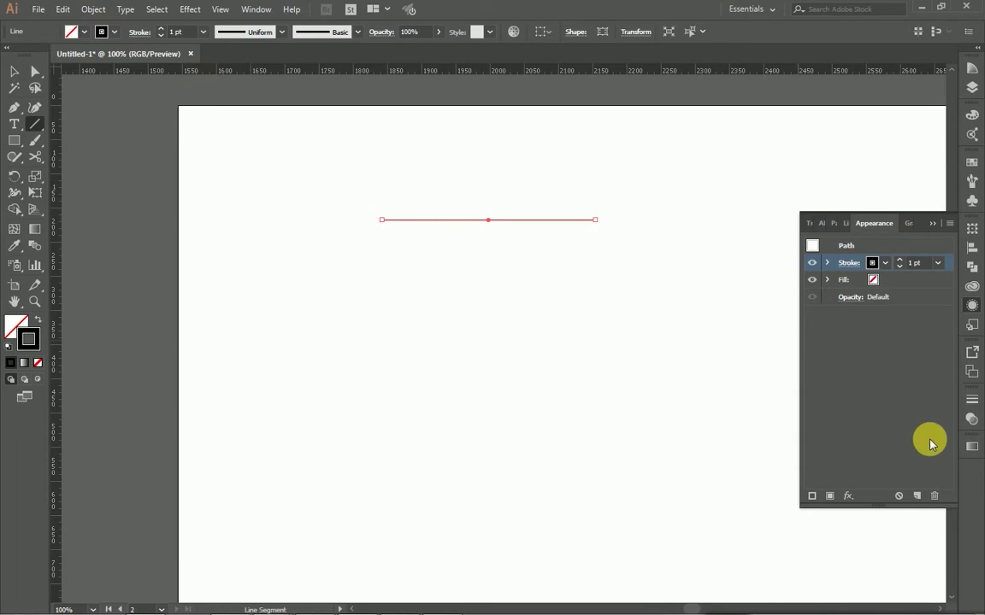
Add a second stroke to the line, coloured red at 3 pt weight.
{"action": "left_click", "coordinate": [812, 497]}
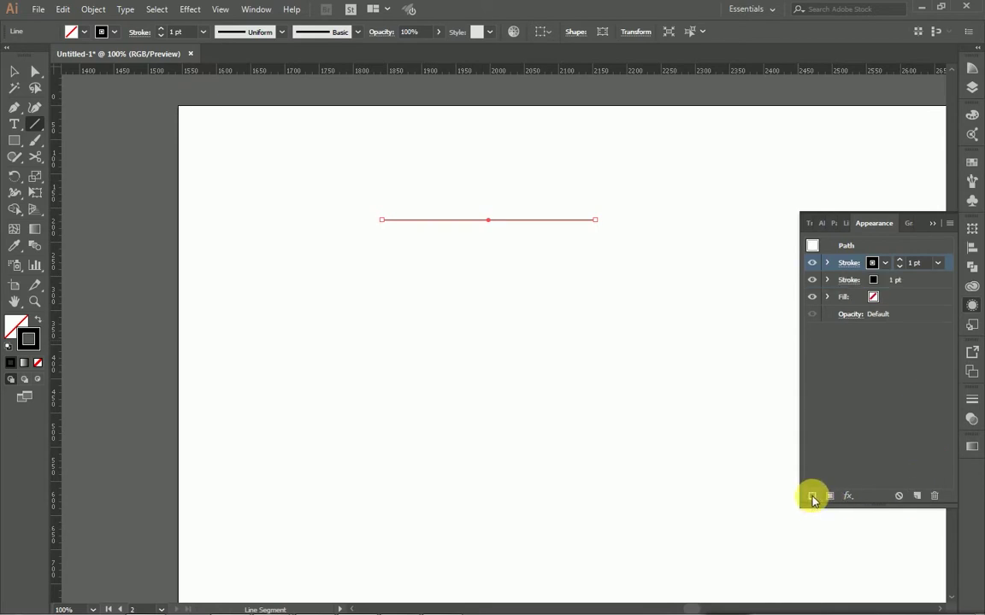
{"action": "left_click", "coordinate": [873, 280]}
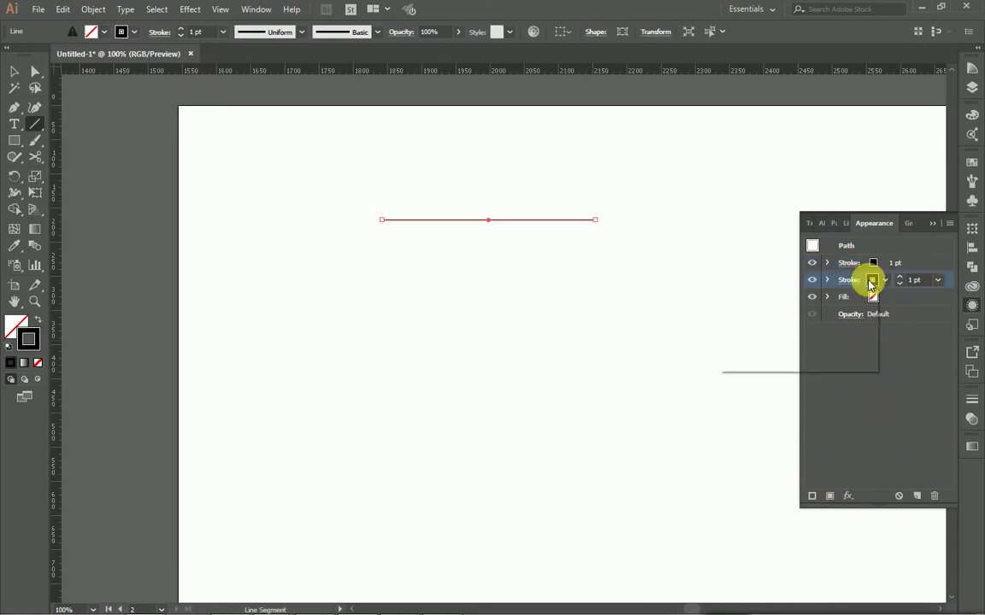
{"action": "left_click", "coordinate": [870, 282]}
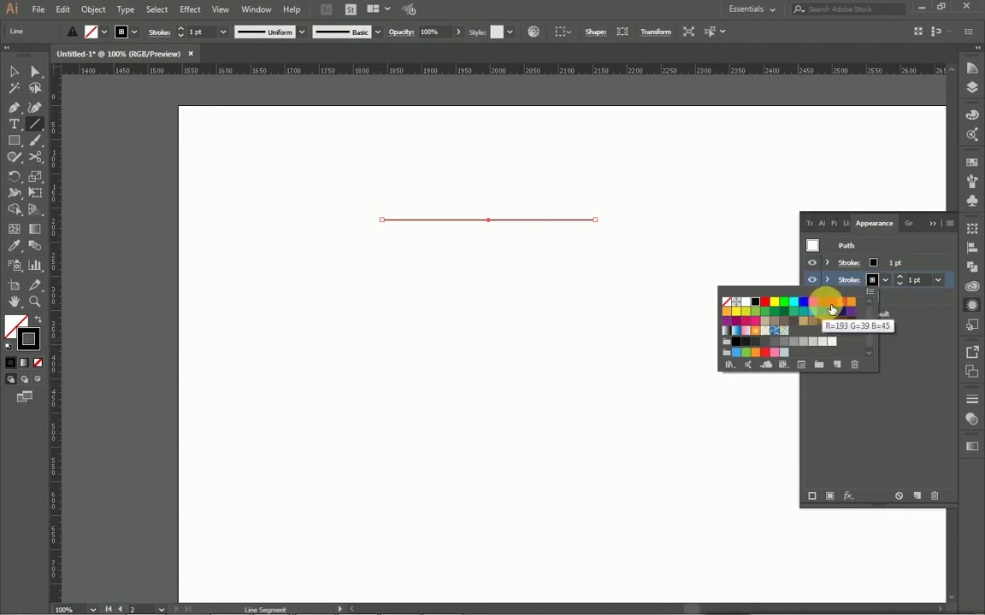
{"action": "left_click", "coordinate": [824, 304]}
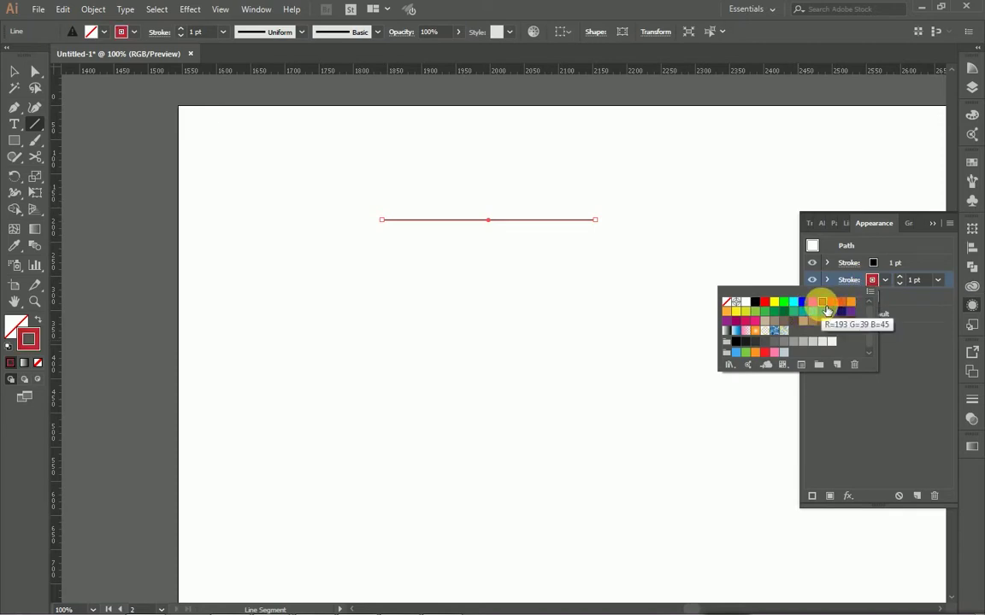
{"action": "left_click", "coordinate": [923, 284]}
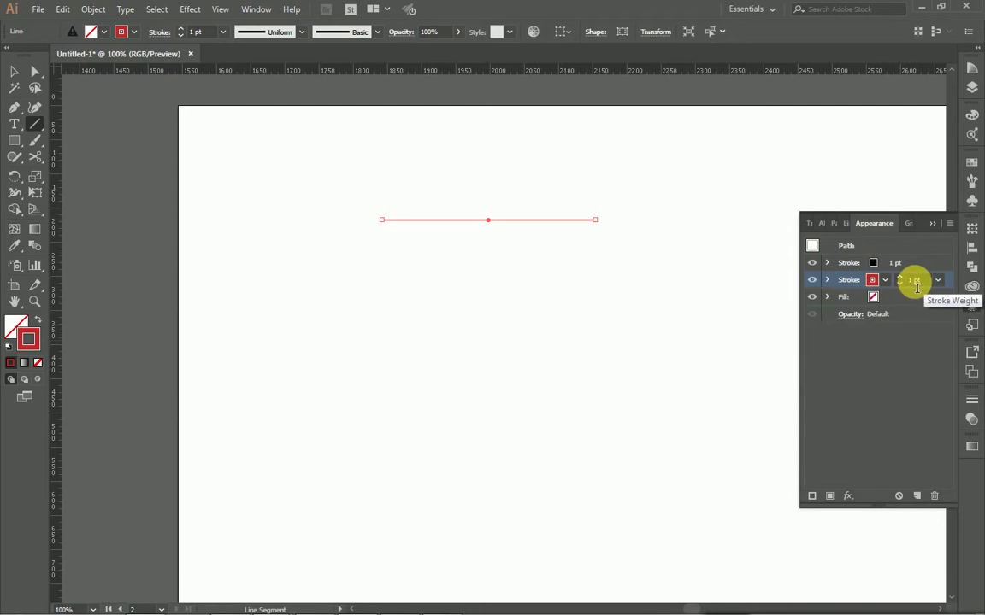
{"action": "type", "text": "3"}
{"action": "key", "text": "Return"}
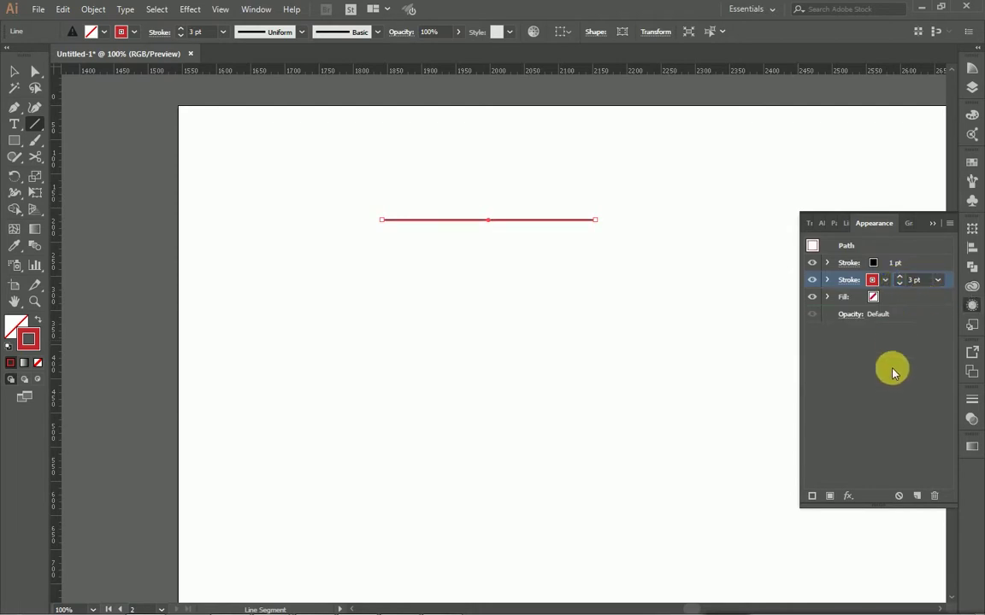
Add a third stroke coloured cyan at 6 pt weight.
{"action": "left_click", "coordinate": [812, 496]}
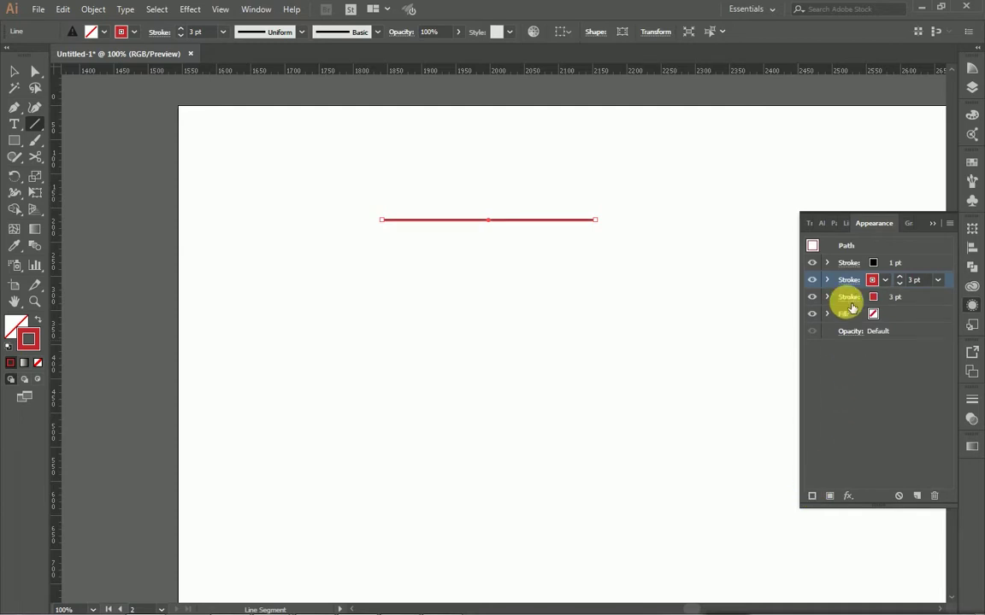
{"action": "left_click", "coordinate": [874, 299]}
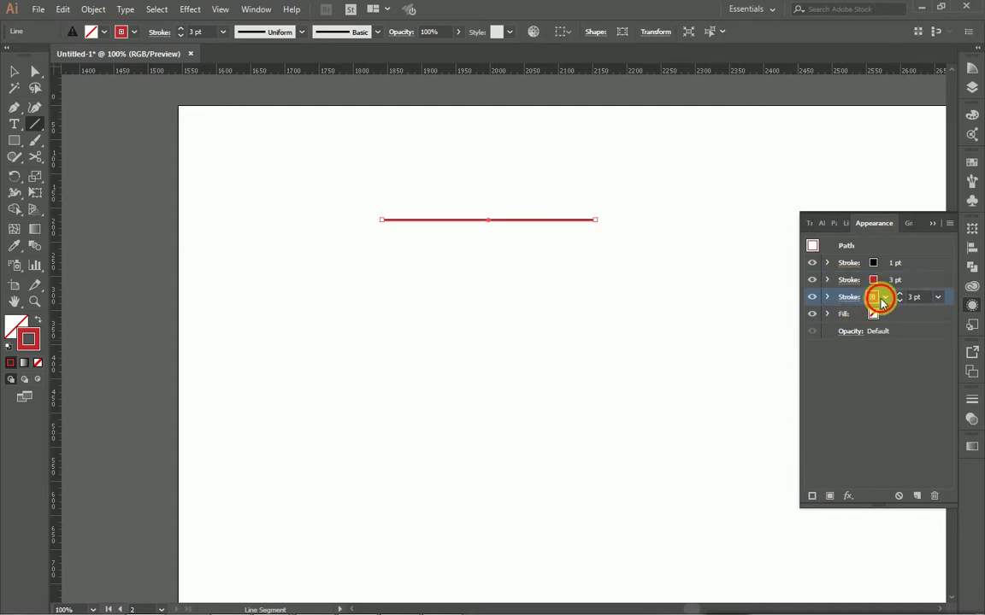
{"action": "left_click", "coordinate": [882, 299]}
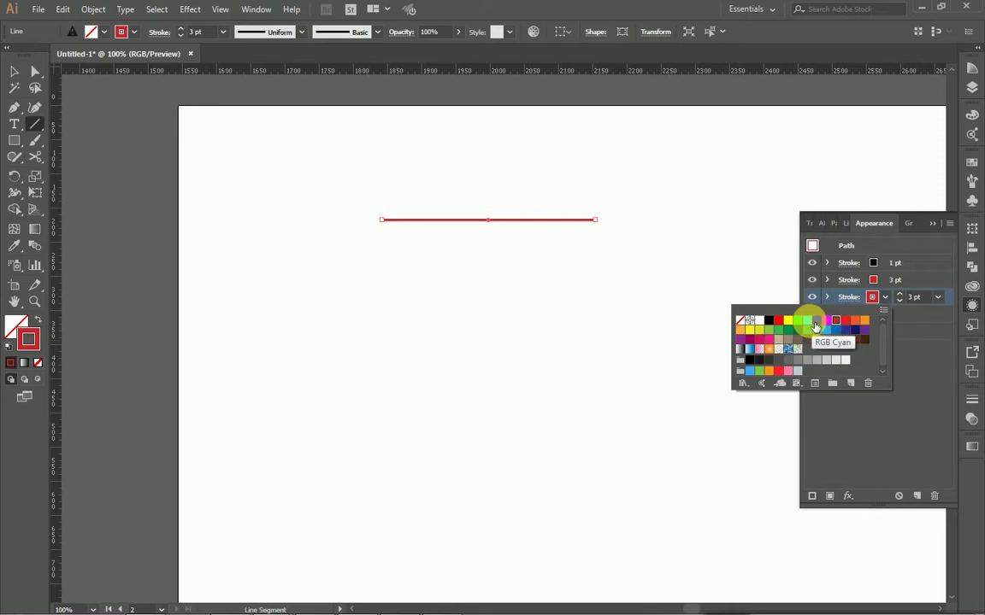
{"action": "left_click", "coordinate": [812, 325]}
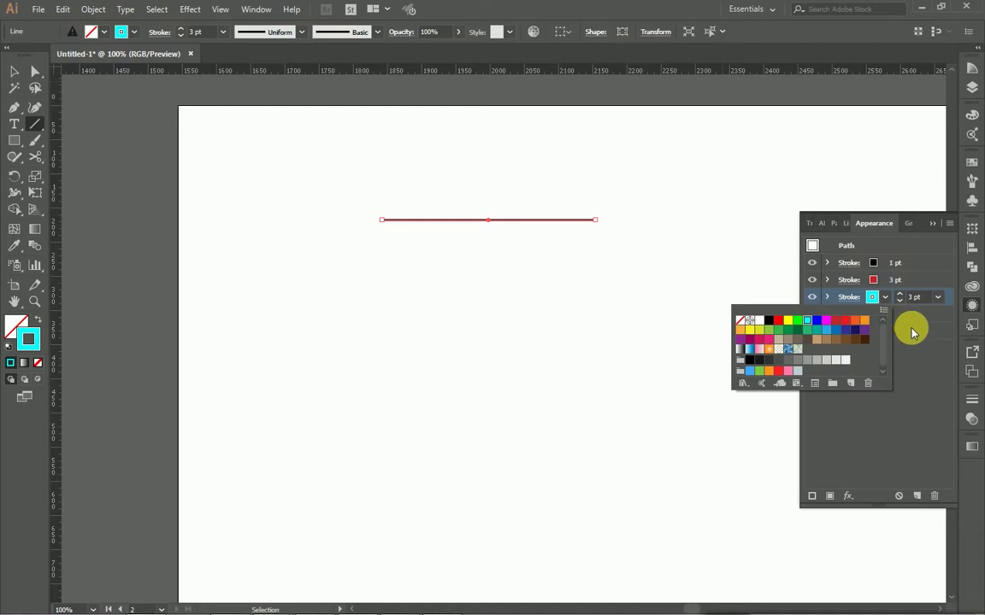
{"action": "left_click", "coordinate": [915, 298]}
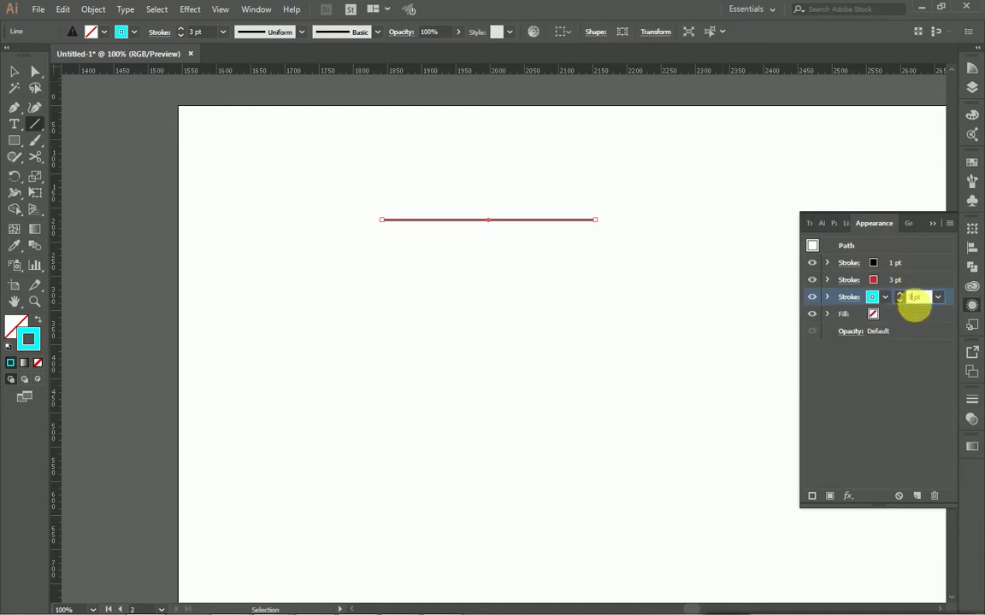
{"action": "type", "text": "6"}
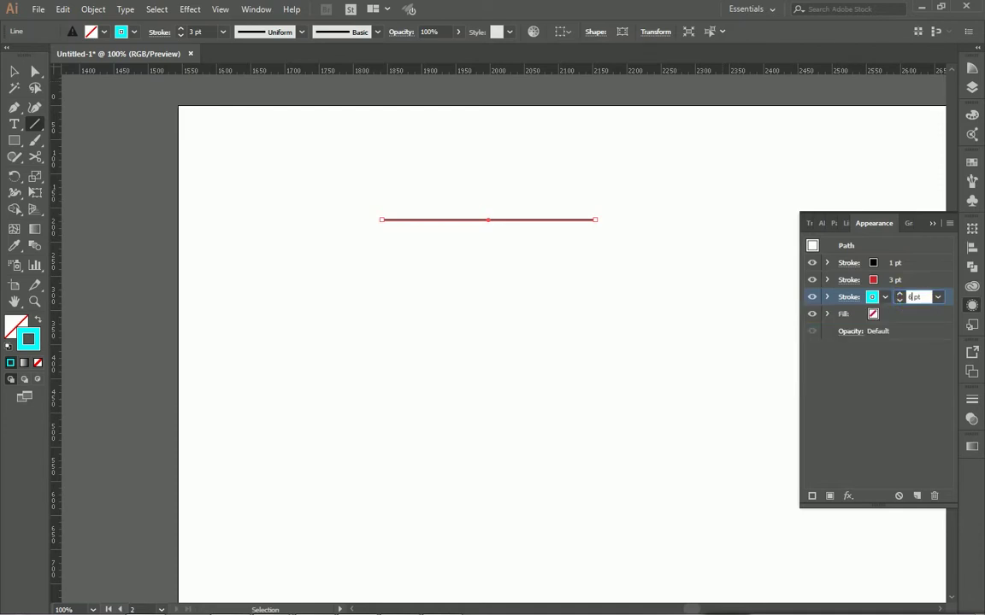
{"action": "key", "text": "Return"}
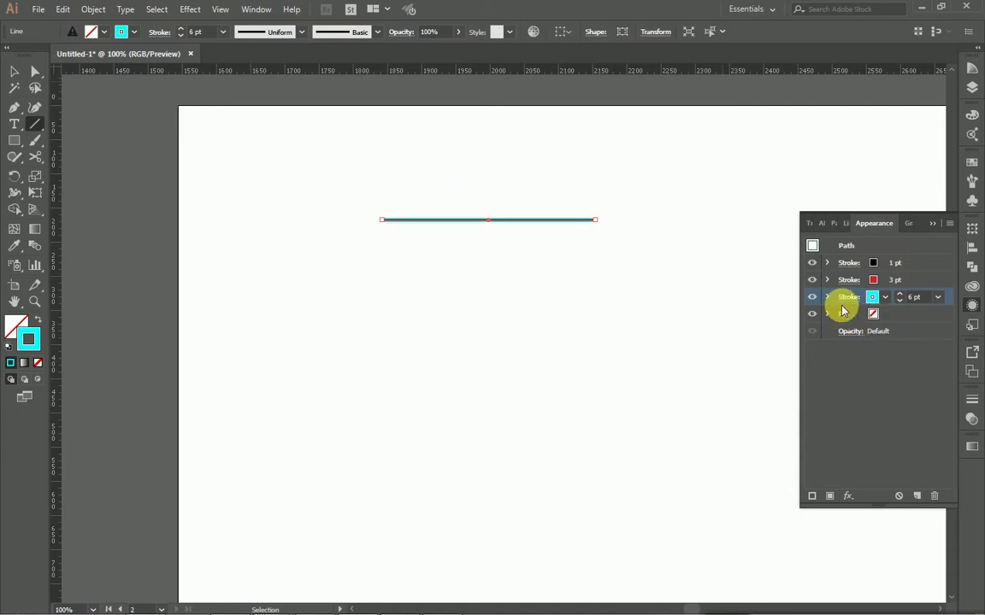
Add a fourth stroke coloured blue at 9 pt weight.
{"action": "left_click", "coordinate": [812, 496]}
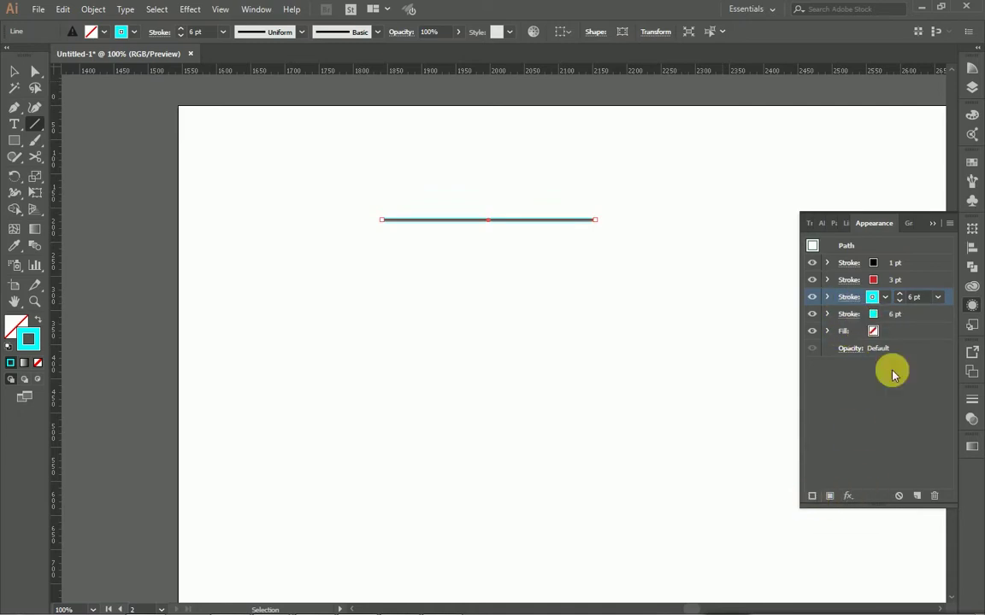
{"action": "left_click", "coordinate": [867, 314]}
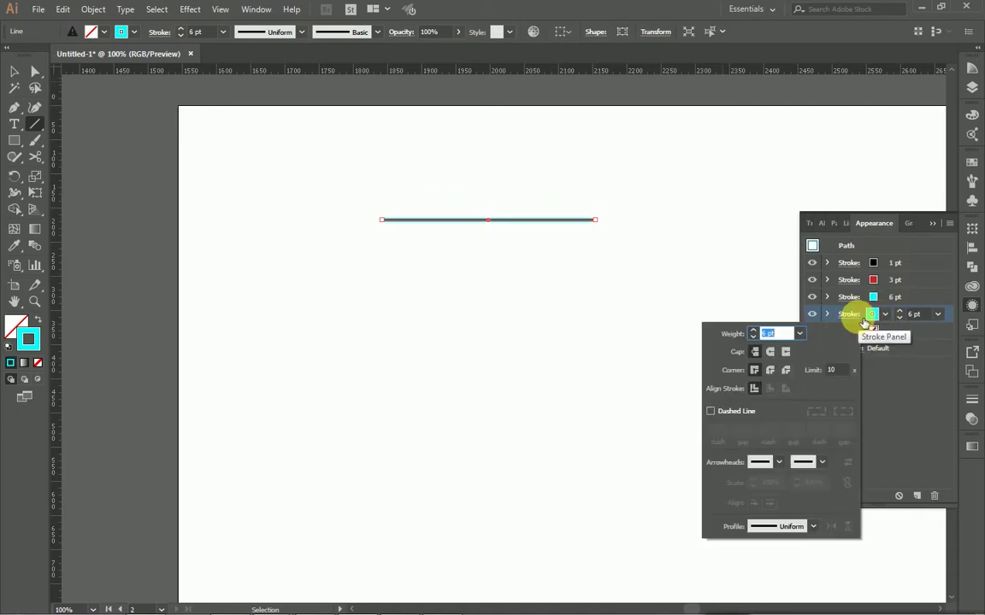
{"action": "left_click", "coordinate": [872, 315]}
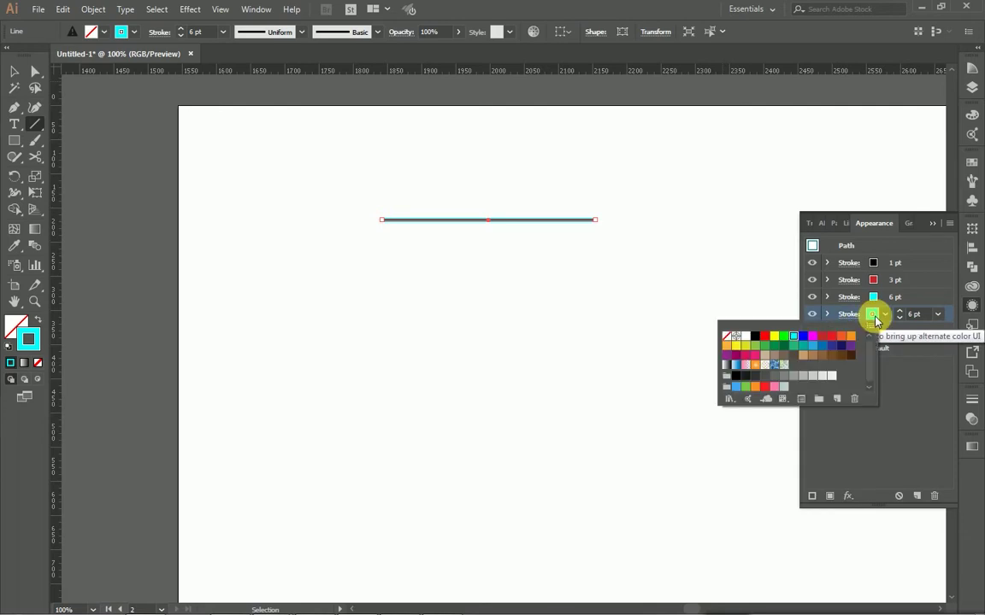
{"action": "left_click", "coordinate": [803, 336]}
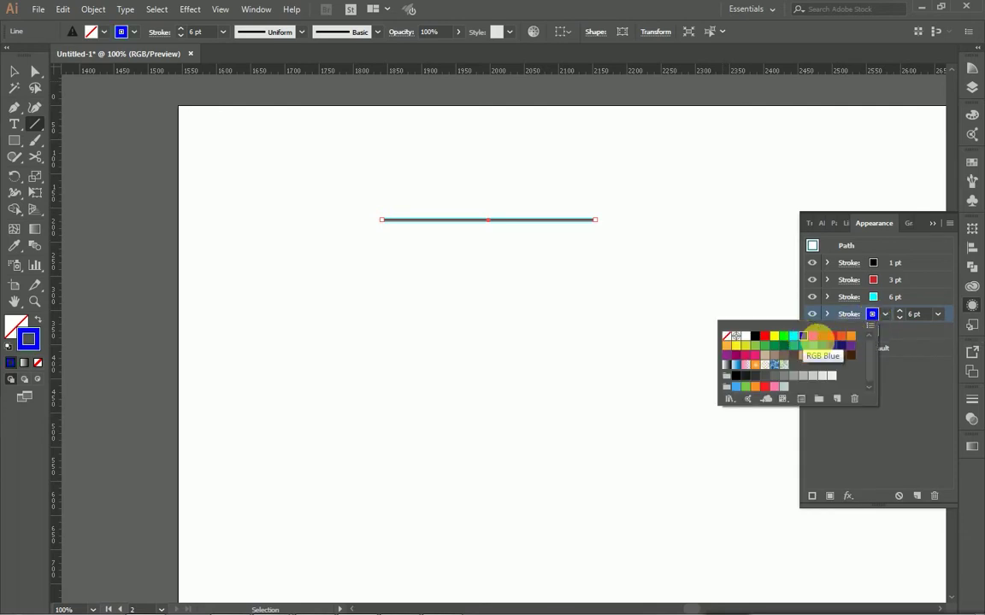
{"action": "left_click", "coordinate": [911, 318]}
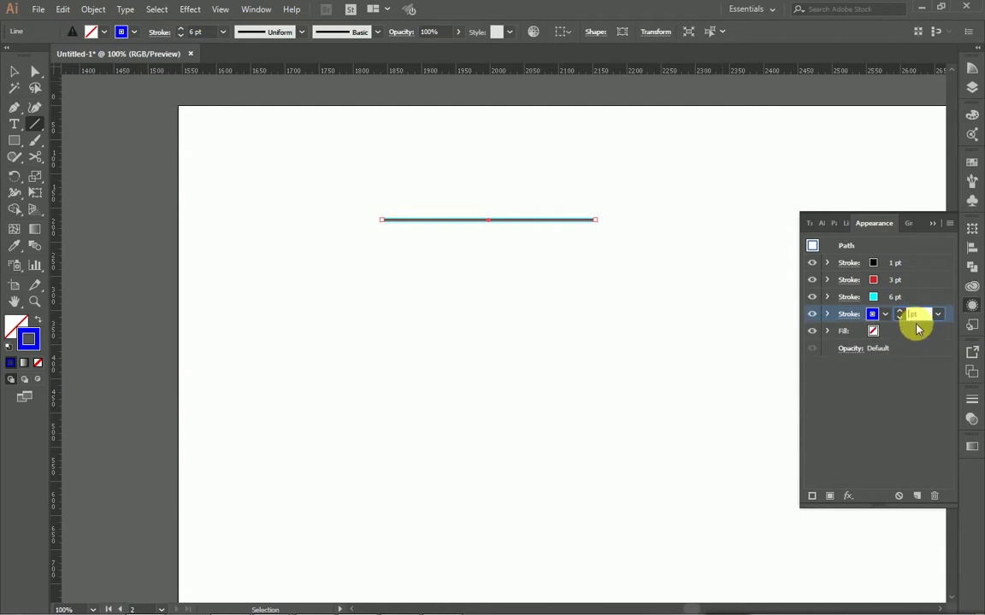
{"action": "type", "text": "9"}
{"action": "key", "text": "Return"}
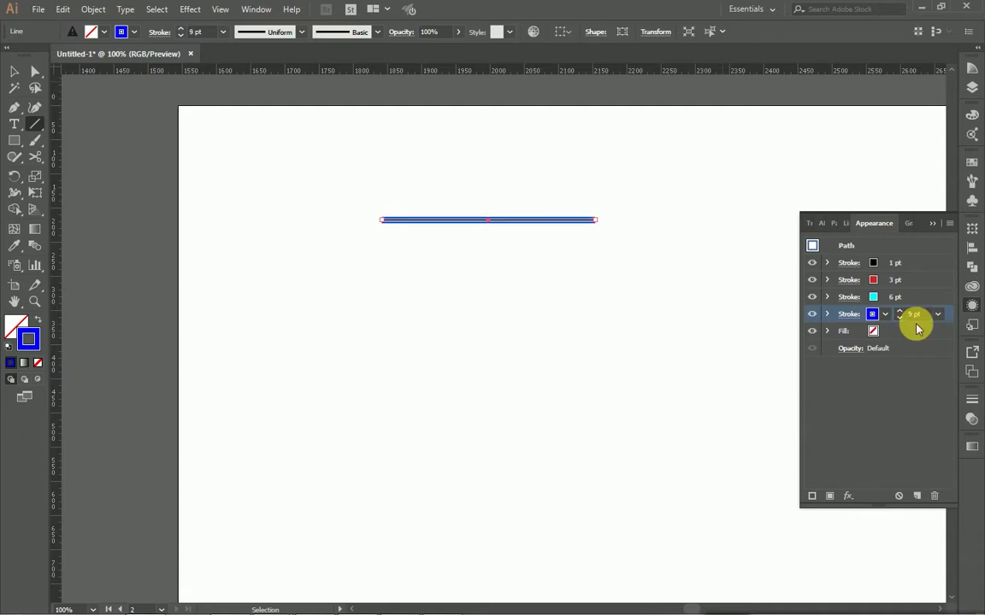
Add a fifth stroke coloured magenta at 12 pt weight.
{"action": "left_click", "coordinate": [812, 496]}
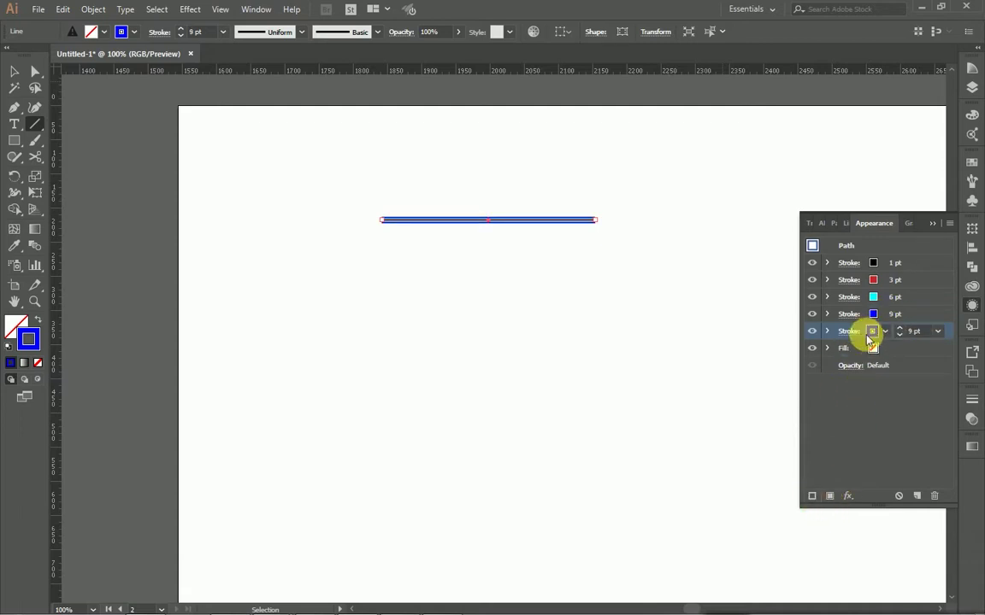
{"action": "left_click", "coordinate": [872, 332]}
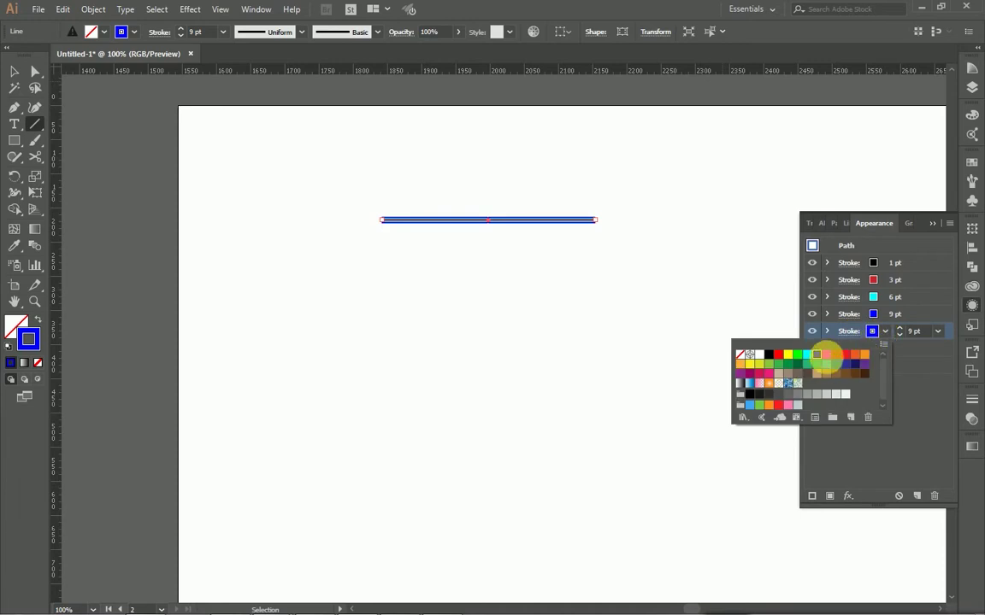
{"action": "left_click", "coordinate": [916, 337]}
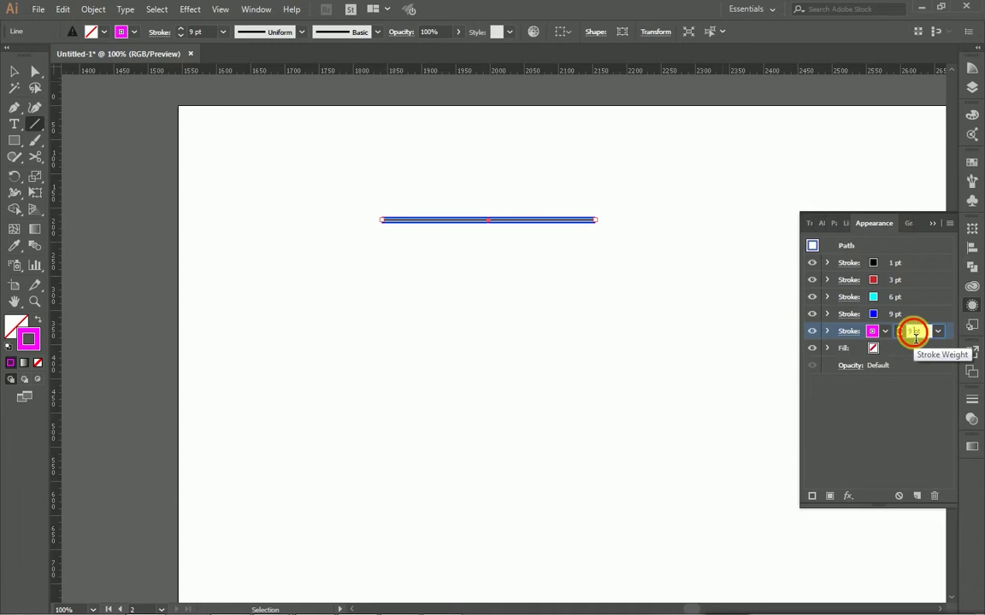
{"action": "left_click", "coordinate": [915, 333]}
{"action": "type", "text": "12"}
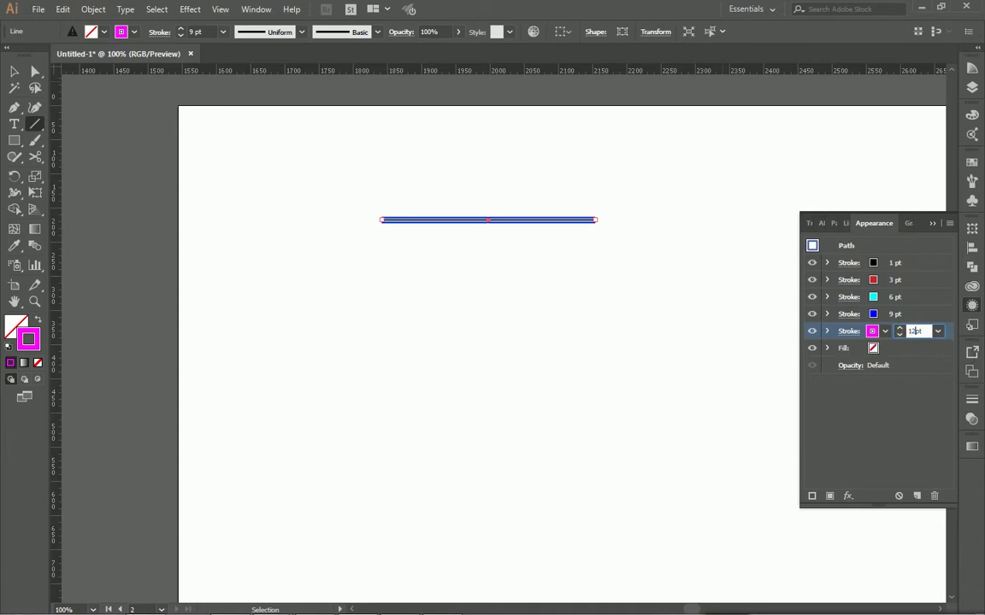
{"action": "left_click", "coordinate": [924, 375]}
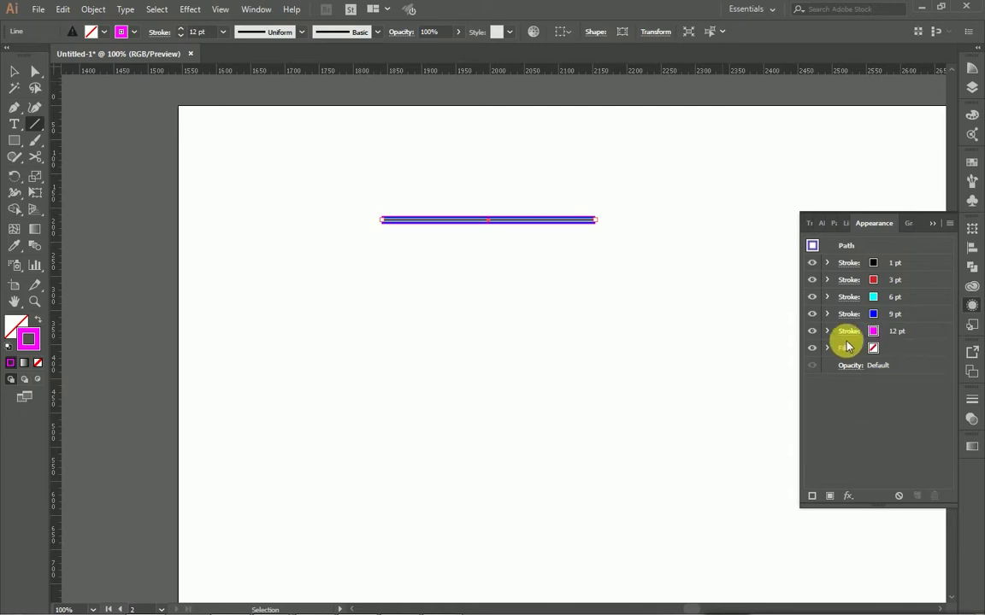
{"action": "left_click", "coordinate": [849, 332]}
Set Round Cap on the 12, 9, 6, 3 and 1 pt strokes.
{"action": "left_click", "coordinate": [769, 369]}
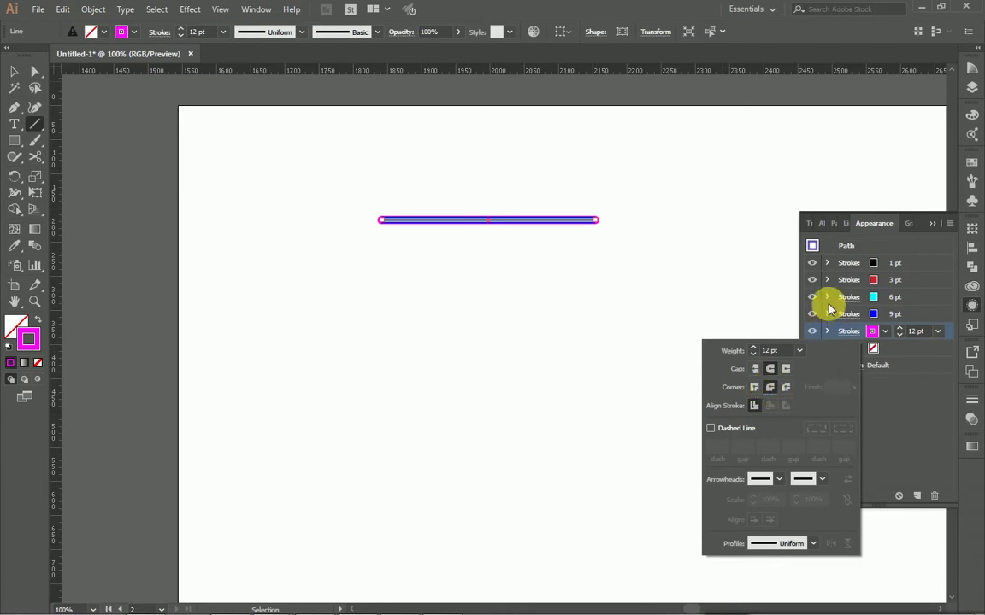
{"action": "left_click", "coordinate": [842, 323]}
{"action": "left_click", "coordinate": [845, 313]}
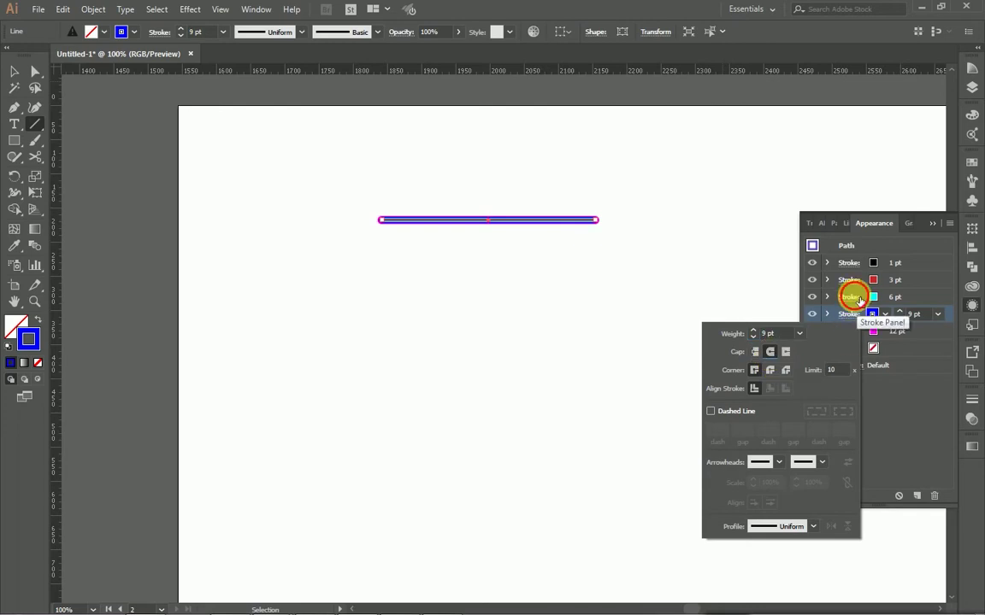
{"action": "left_click", "coordinate": [855, 297]}
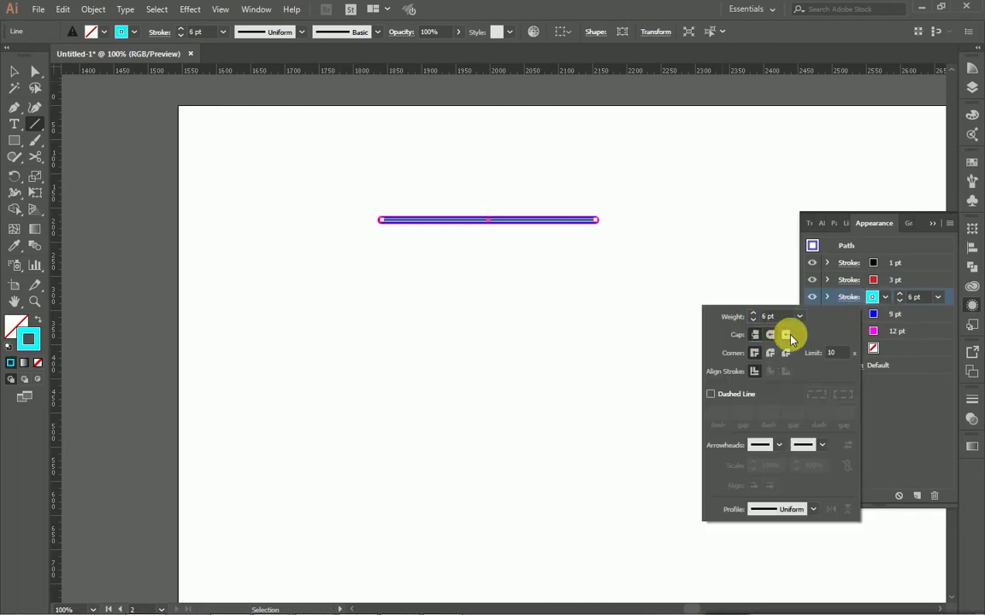
{"action": "left_click", "coordinate": [849, 280]}
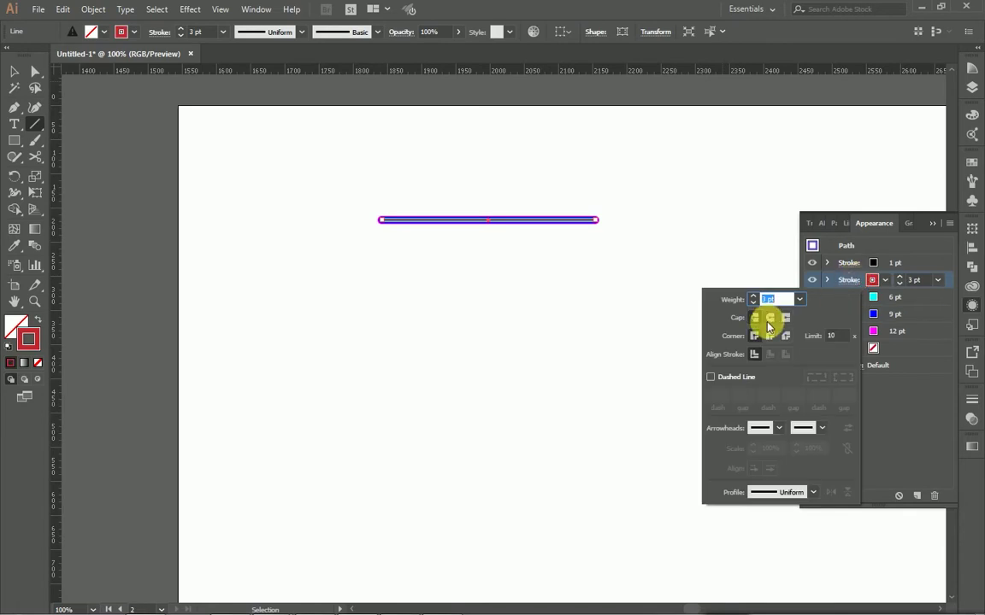
{"action": "left_click", "coordinate": [849, 263]}
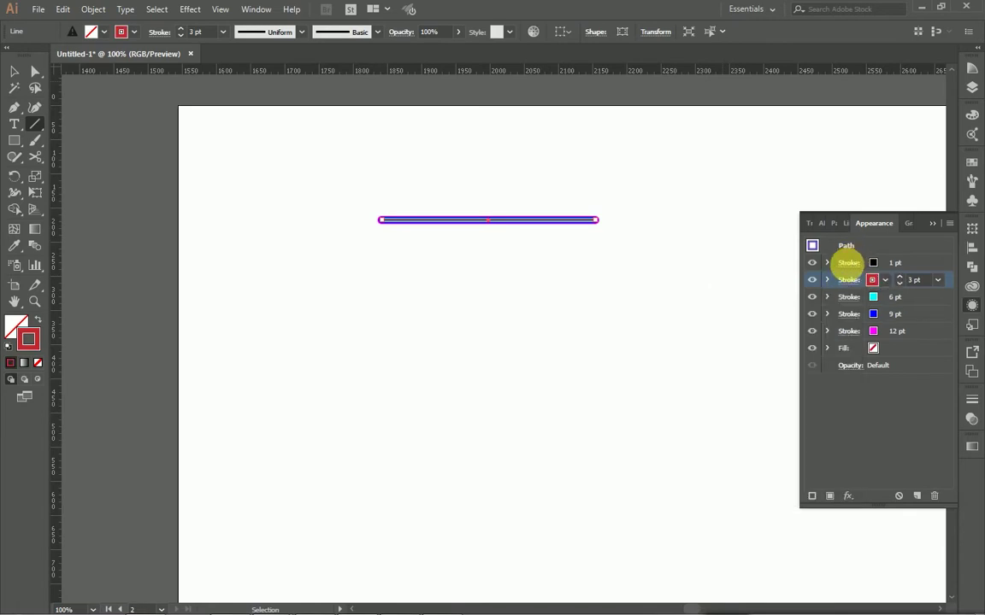
{"action": "left_click", "coordinate": [849, 263]}
{"action": "left_click", "coordinate": [771, 302]}
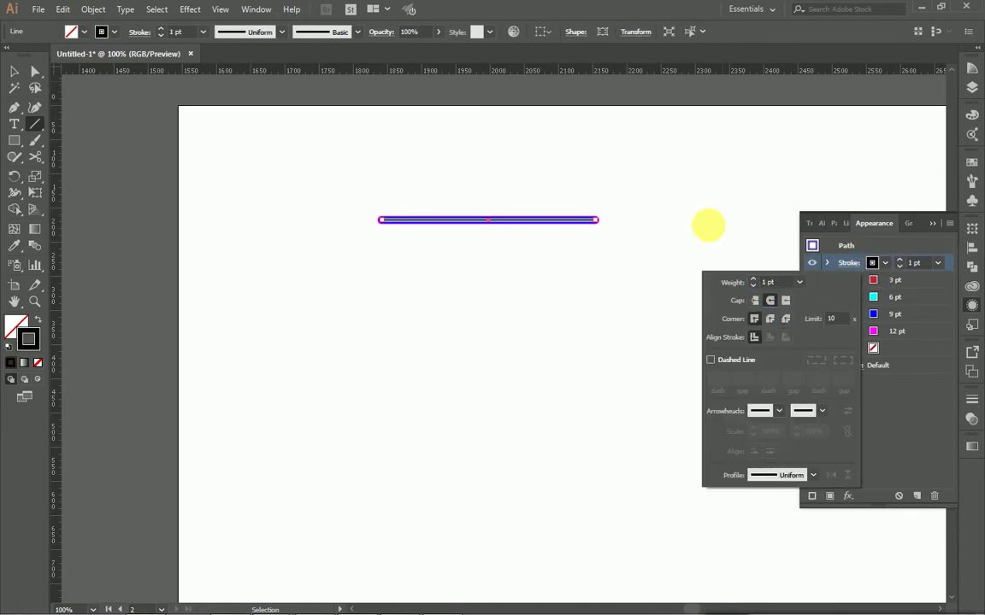
{"action": "left_click", "coordinate": [688, 235]}
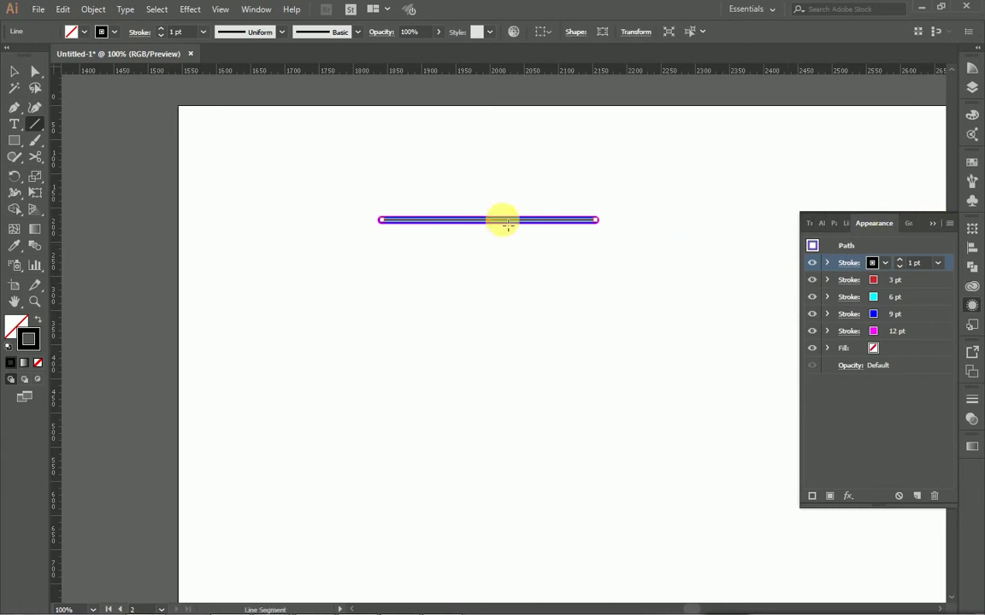
Reselect the line and zoom in on its right end to check the rounded bands.
{"action": "left_click", "coordinate": [14, 71]}
{"action": "left_click", "coordinate": [622, 285]}
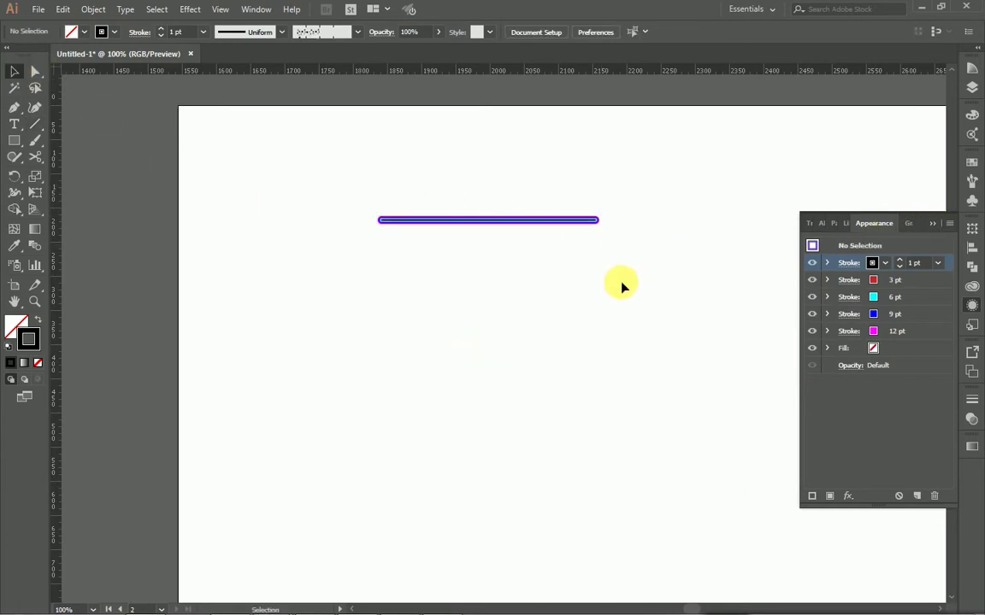
{"action": "left_click_drag", "start_coordinate": [631, 274], "coordinate": [382, 180]}
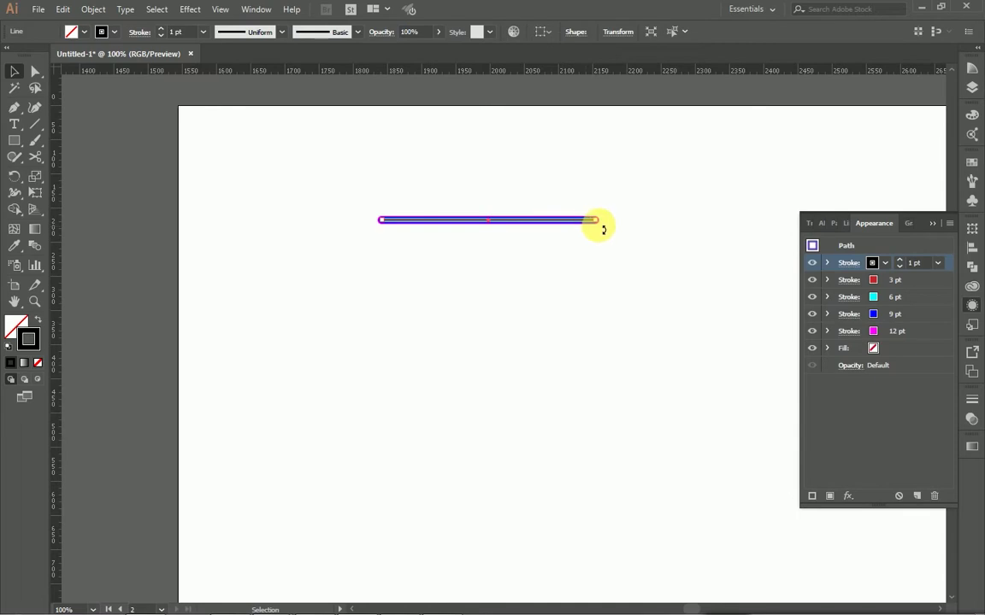
{"action": "scroll", "coordinate": [594, 225], "scroll_direction": "up", "scroll_amount": 4, "text": "alt"}
{"action": "left_click", "coordinate": [565, 305]}
{"action": "left_click_drag", "start_coordinate": [653, 262], "coordinate": [568, 204]}
{"action": "left_click", "coordinate": [659, 330]}
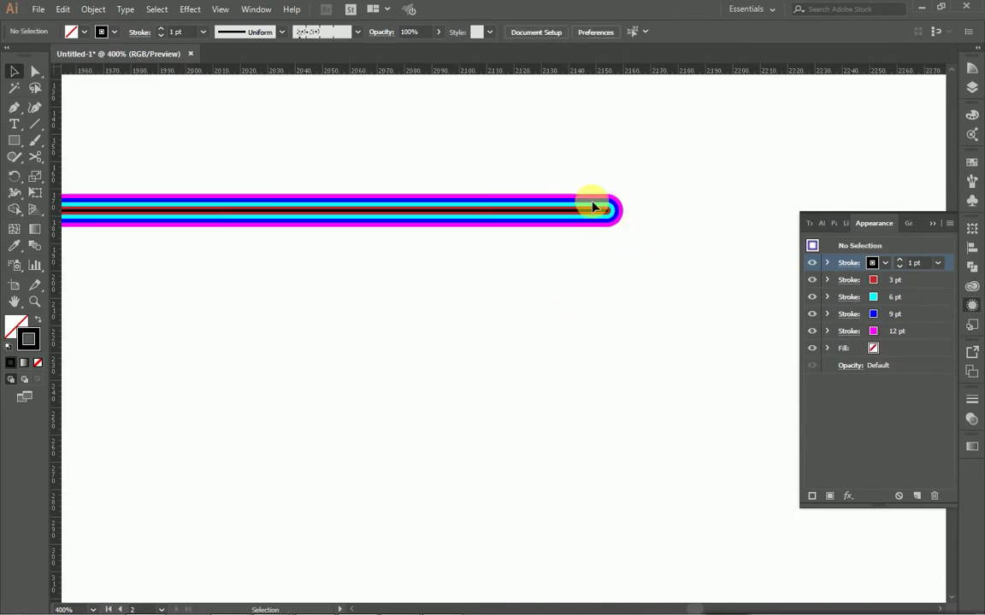
{"action": "left_click", "coordinate": [596, 211]}
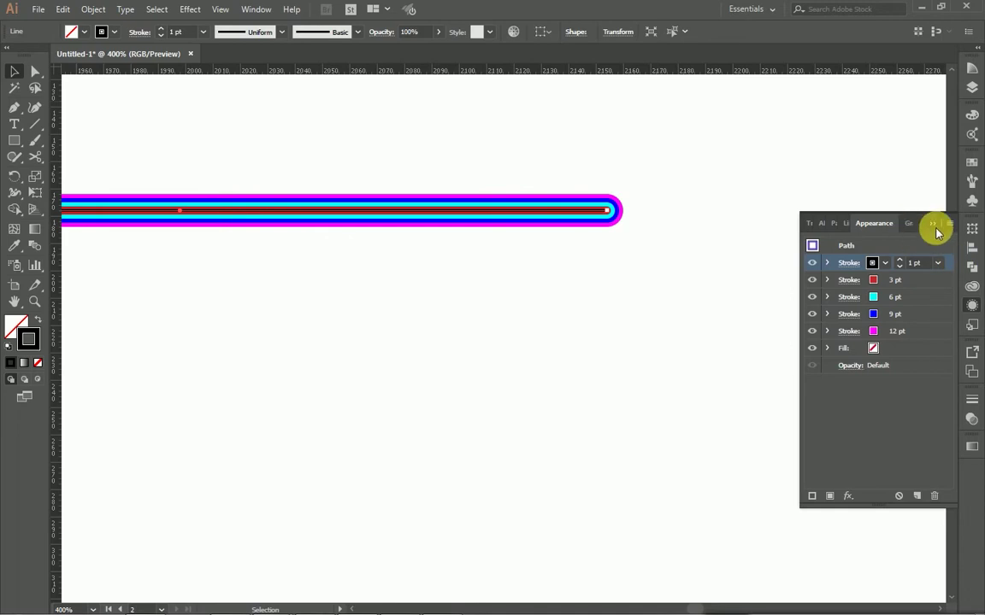
Show the Graphic Styles panel and drag the five-stroke line into it as a new style.
{"action": "left_click", "coordinate": [934, 225]}
{"action": "left_click", "coordinate": [974, 328]}
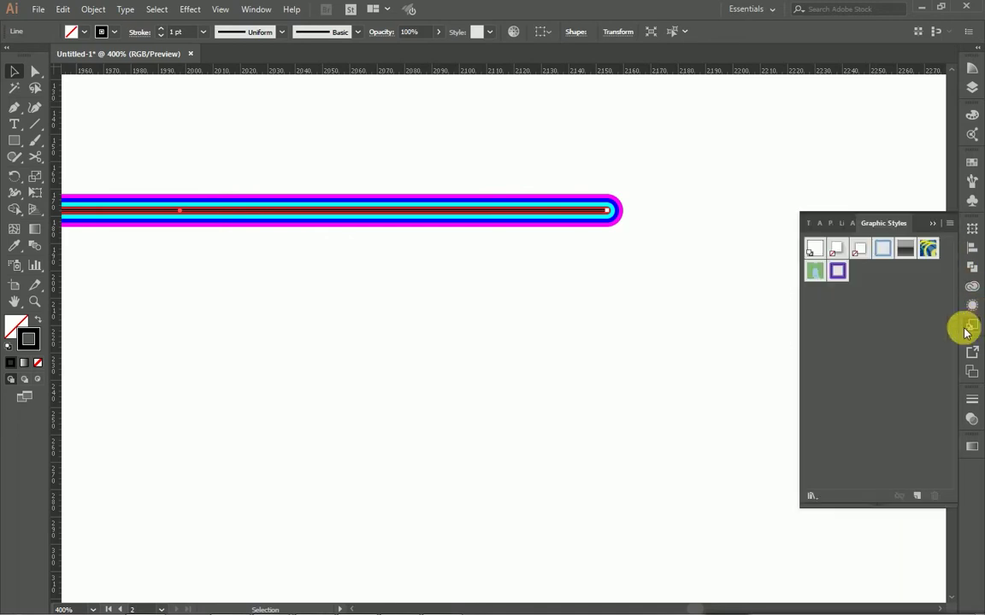
{"action": "left_click", "coordinate": [972, 325]}
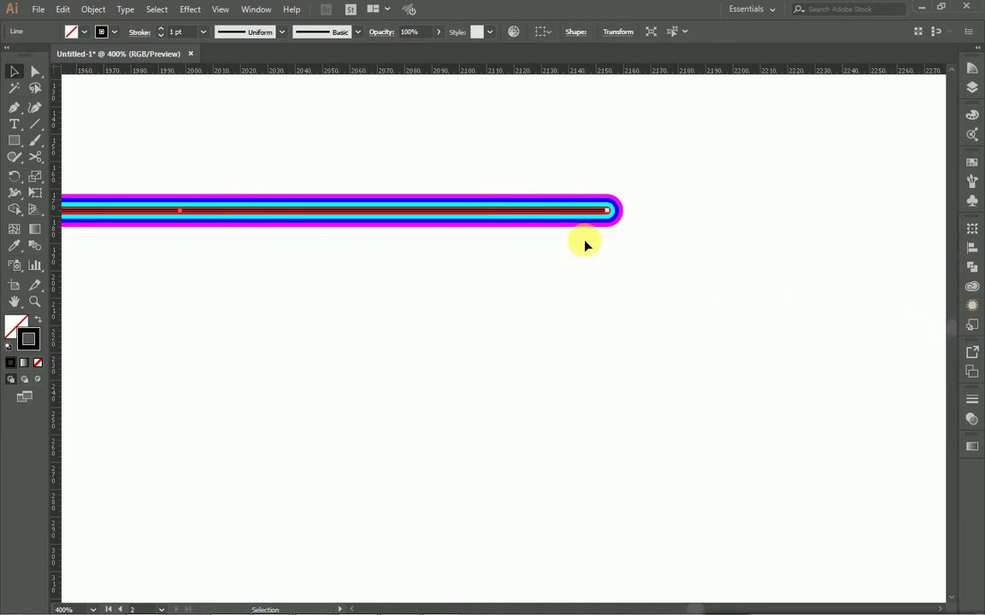
{"action": "left_click", "coordinate": [257, 10]}
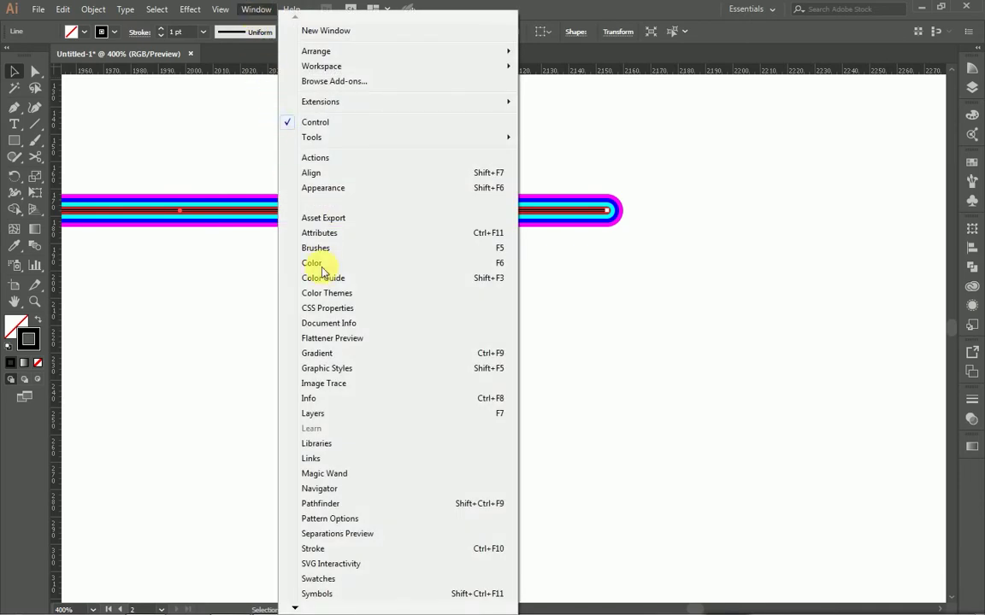
{"action": "left_click", "coordinate": [363, 376]}
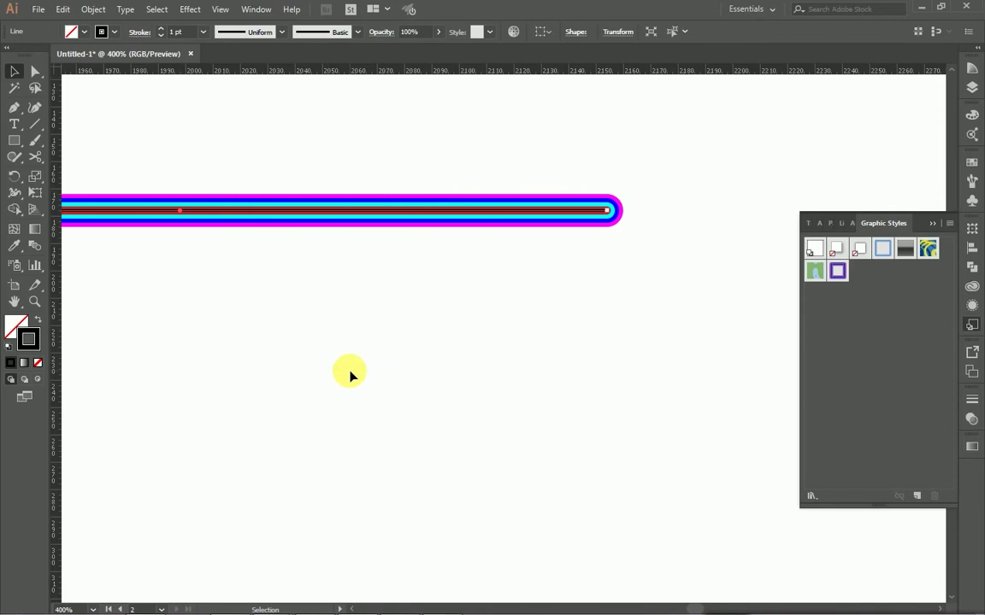
{"action": "scroll", "coordinate": [524, 247], "scroll_direction": "down", "scroll_amount": 3, "text": "alt"}
{"action": "left_click_drag", "start_coordinate": [501, 240], "coordinate": [849, 337]}
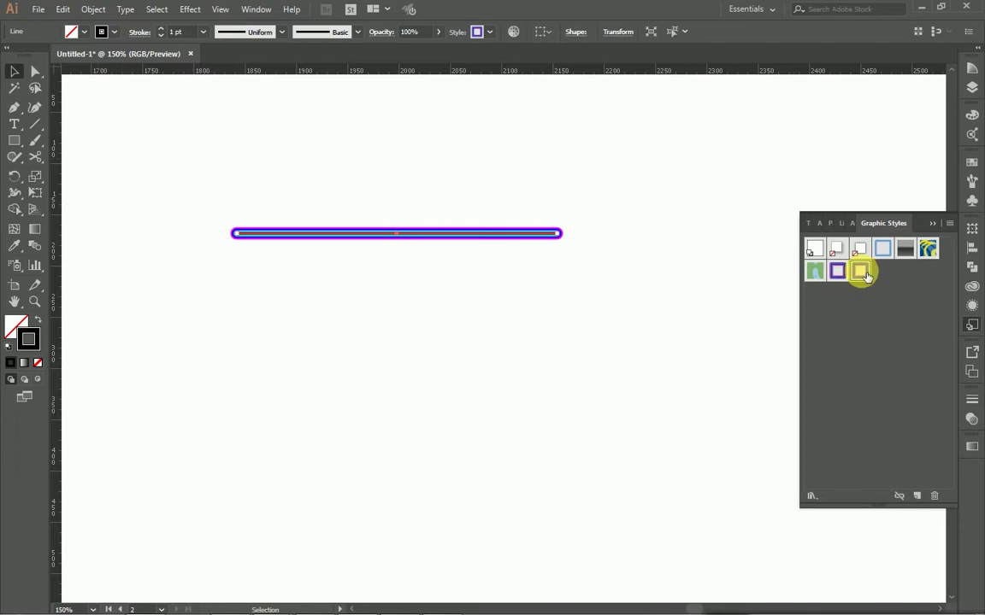
{"action": "scroll", "coordinate": [515, 297], "scroll_direction": "down", "scroll_amount": 1}
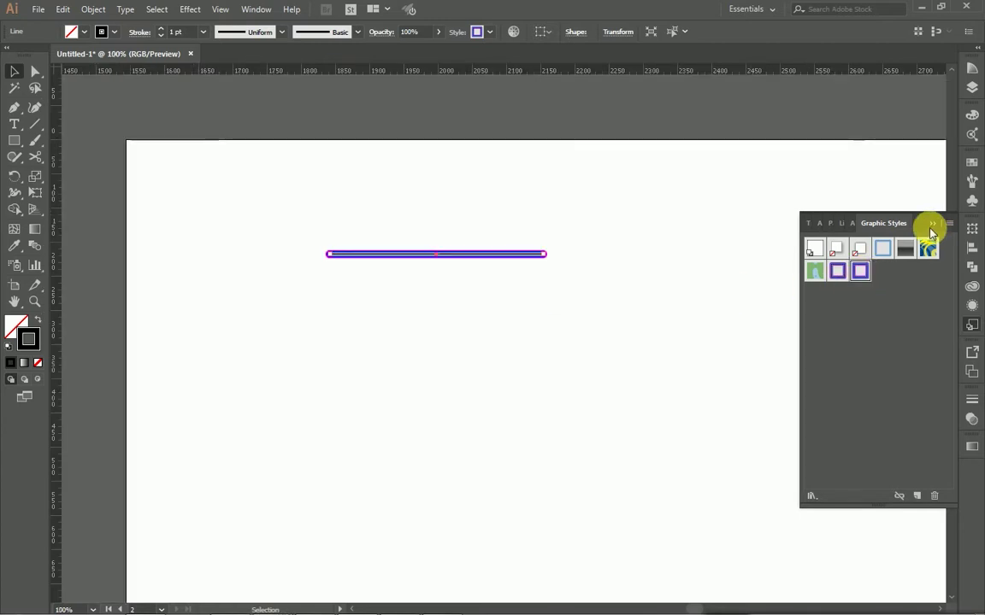
{"action": "left_click", "coordinate": [932, 224]}
{"action": "scroll", "coordinate": [410, 338], "scroll_direction": "down", "scroll_amount": 2}
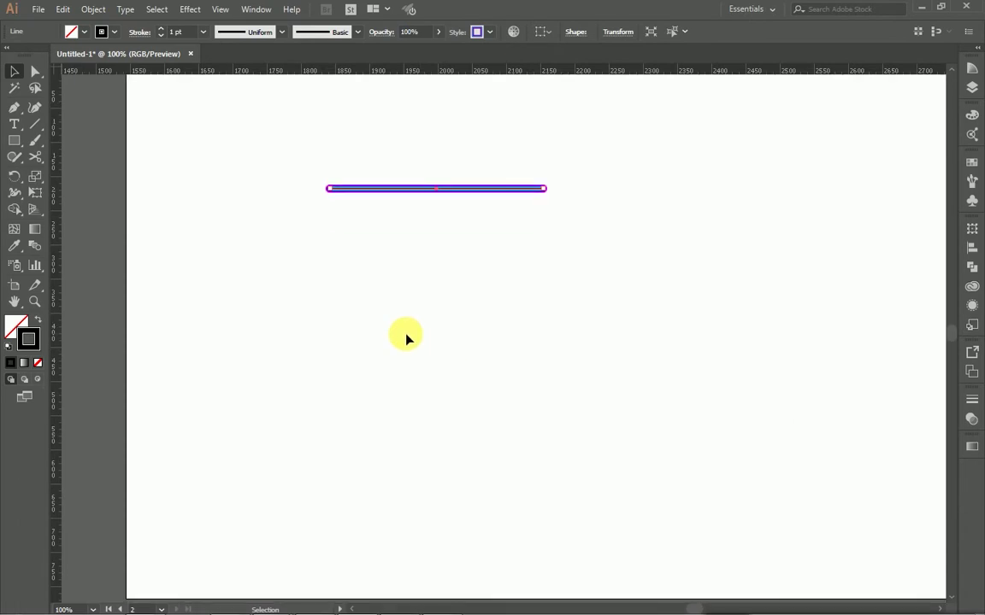
With the Ellipse tool, create a 100×400 px ellipse, then delete it.
{"action": "left_click", "coordinate": [14, 140]}
{"action": "left_click", "coordinate": [77, 174]}
{"action": "left_click", "coordinate": [599, 314]}
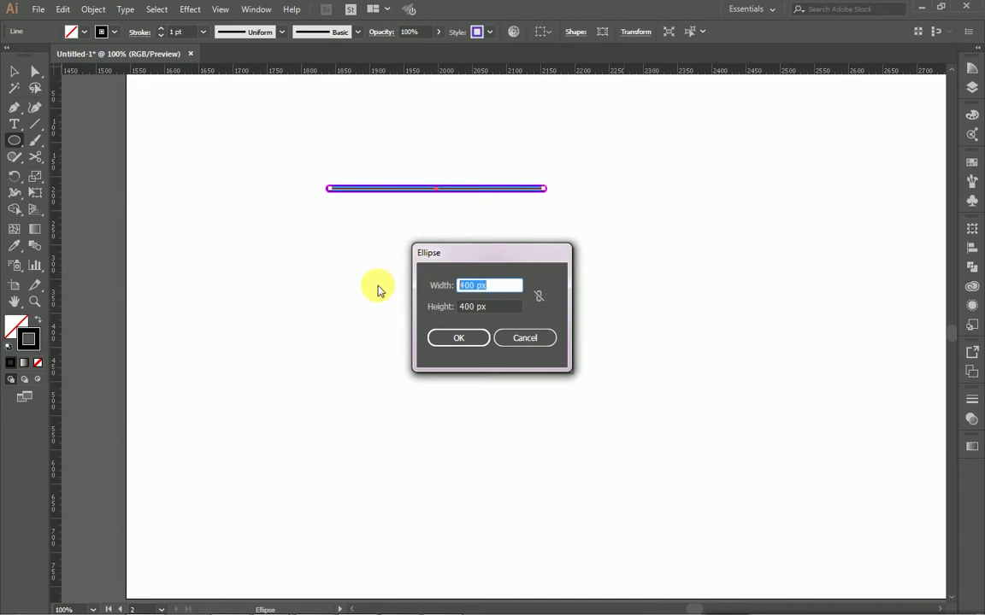
{"action": "type", "text": "10"}
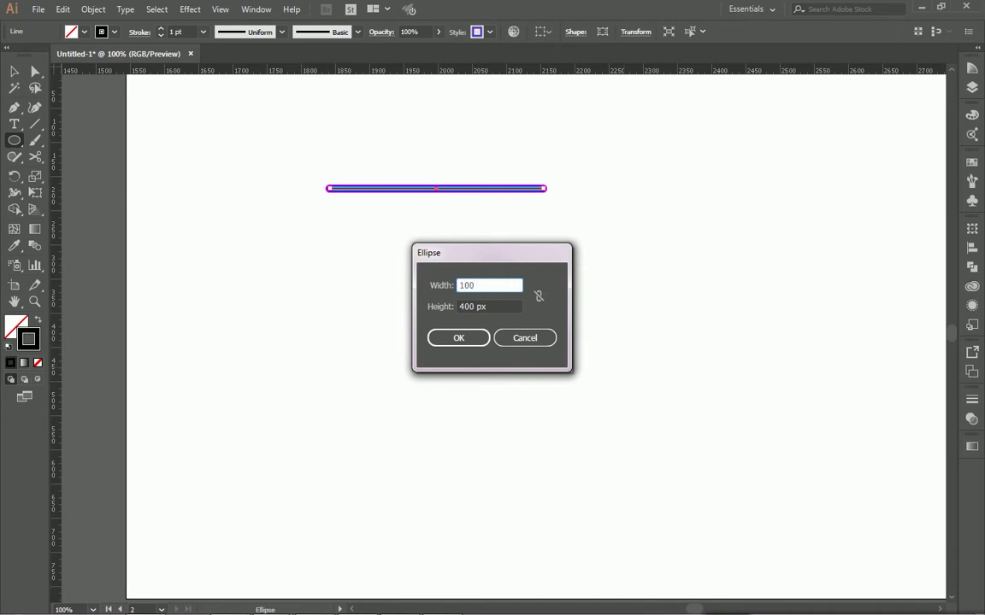
{"action": "key", "text": "Tab"}
{"action": "type", "text": "4"}
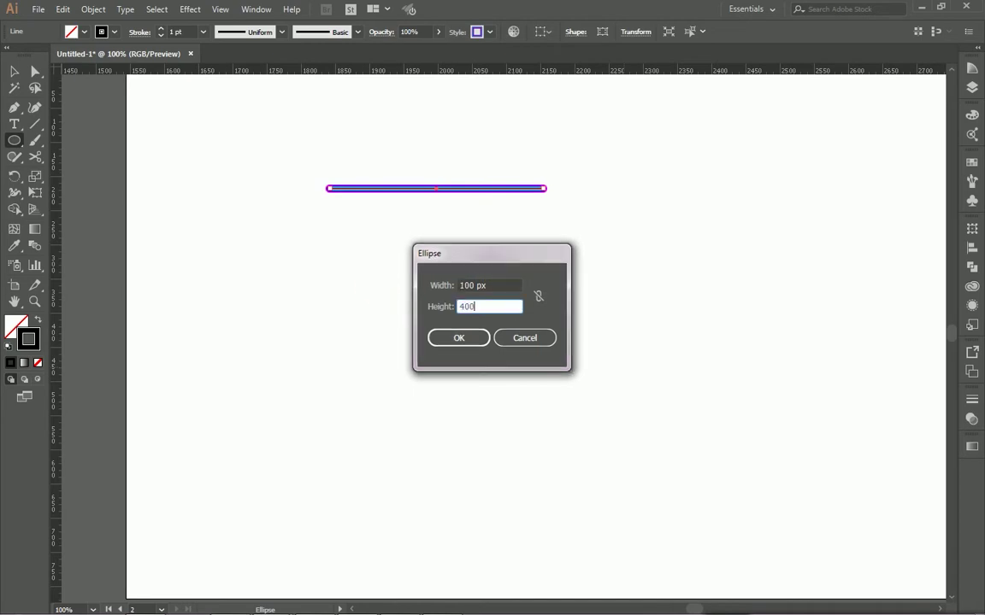
{"action": "key", "text": "Return"}
{"action": "key", "text": "Delete"}
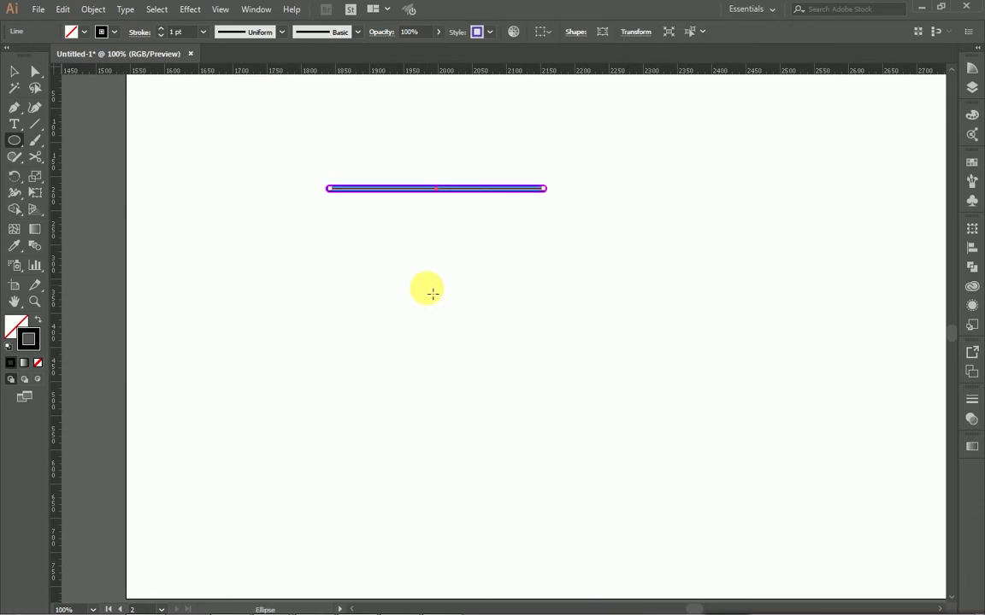
Create a 100 px circle with proportions constrained in the Ellipse dialog.
{"action": "left_click", "coordinate": [424, 289]}
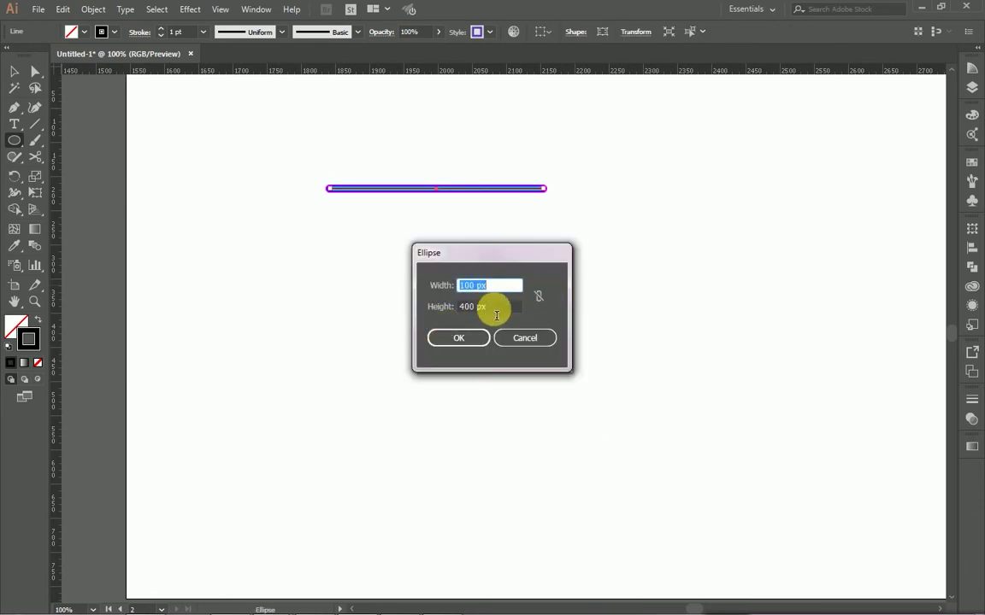
{"action": "key", "text": "Tab"}
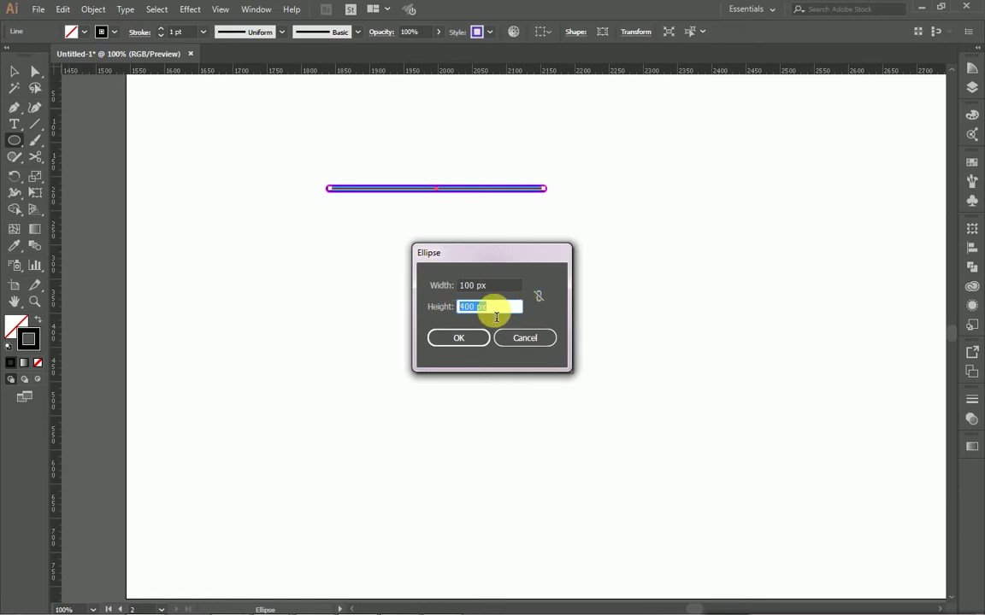
{"action": "type", "text": "100"}
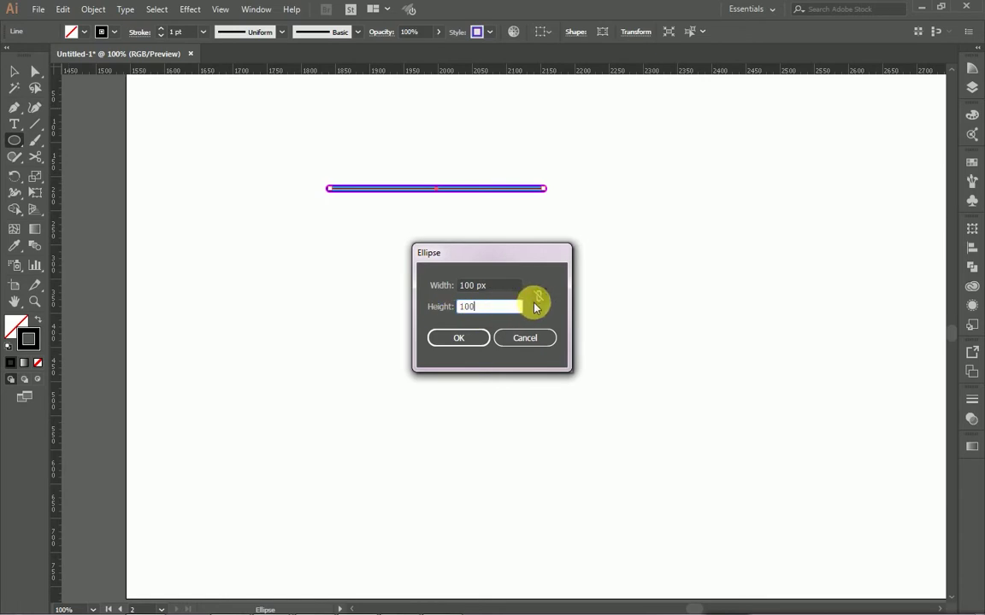
{"action": "left_click", "coordinate": [536, 296]}
{"action": "left_click", "coordinate": [461, 338]}
Create three more circles of 200, 300 and 400 px.
{"action": "left_click", "coordinate": [432, 280]}
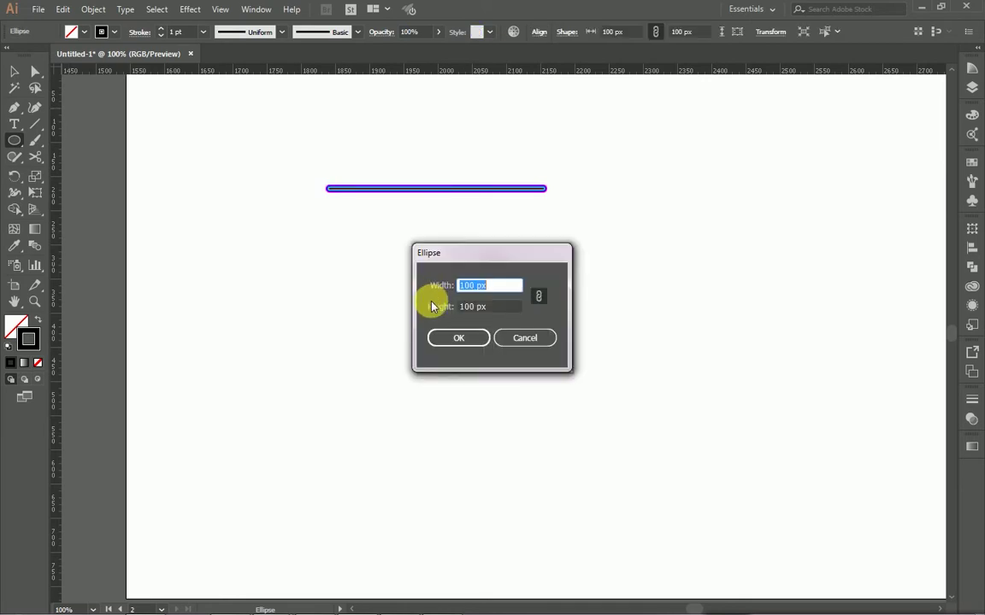
{"action": "type", "text": "200"}
{"action": "key", "text": "Return"}
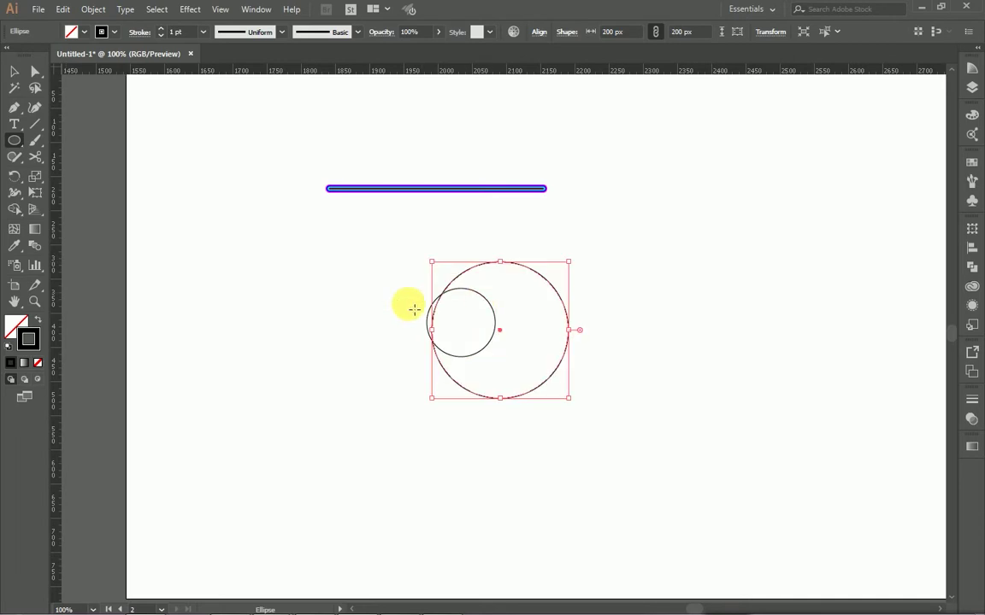
{"action": "left_click", "coordinate": [413, 308]}
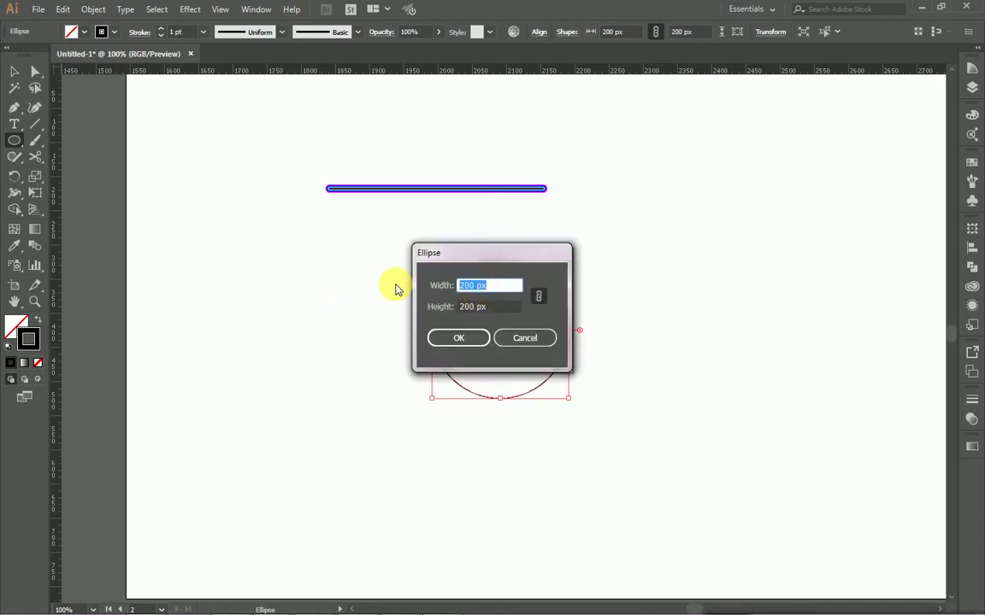
{"action": "key", "text": "Return"}
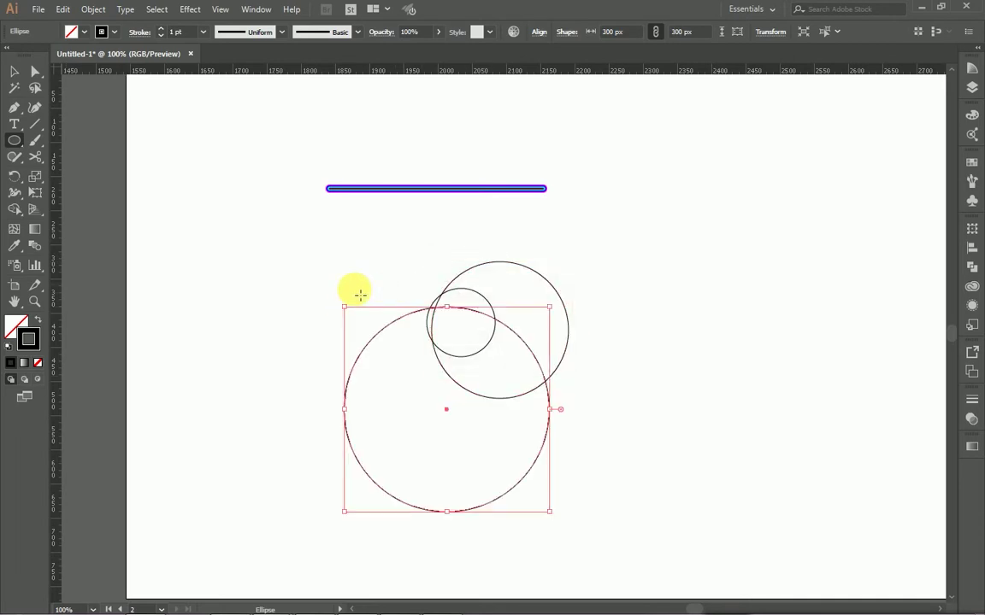
{"action": "left_click", "coordinate": [377, 278]}
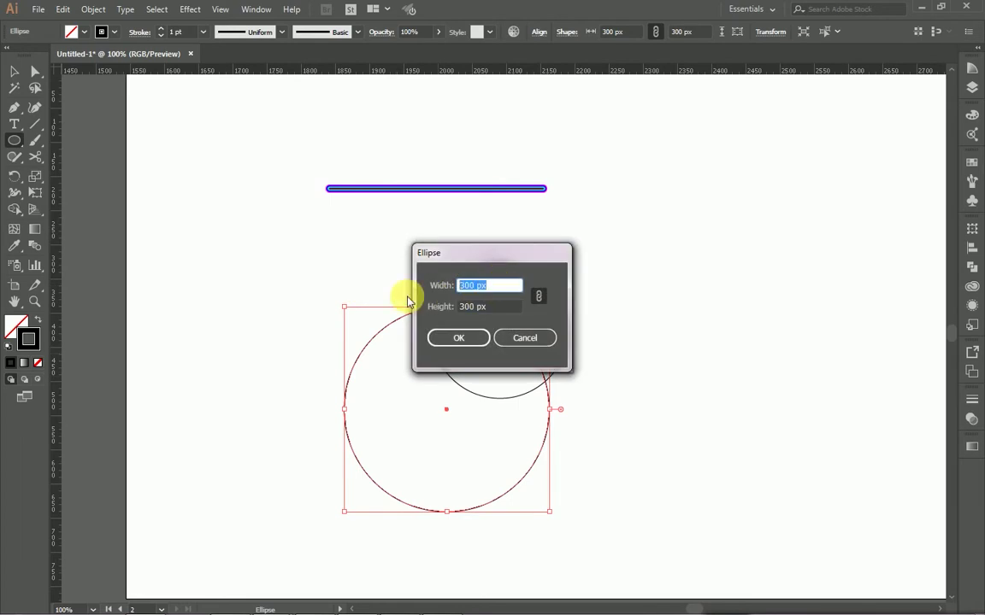
{"action": "type", "text": "400"}
{"action": "key", "text": "Return"}
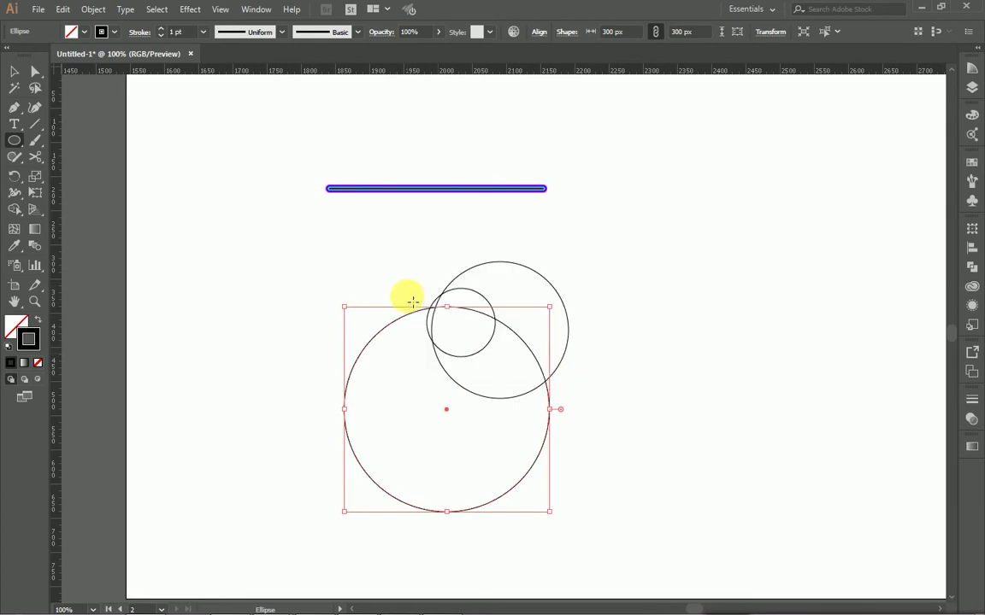
{"action": "left_click", "coordinate": [16, 73]}
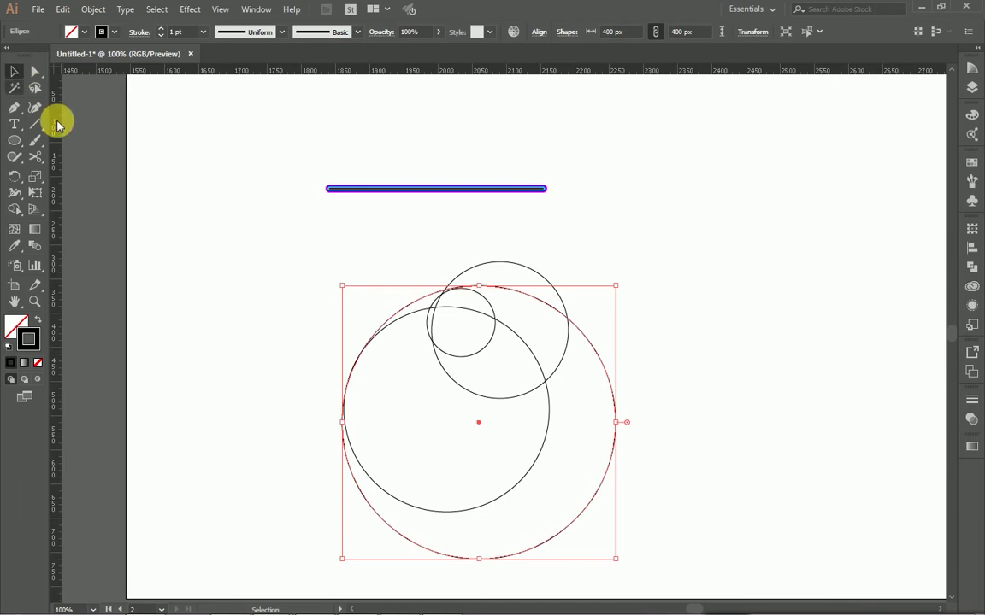
Select all four circles and apply Horizontal and Vertical Align Center.
{"action": "left_click", "coordinate": [791, 262]}
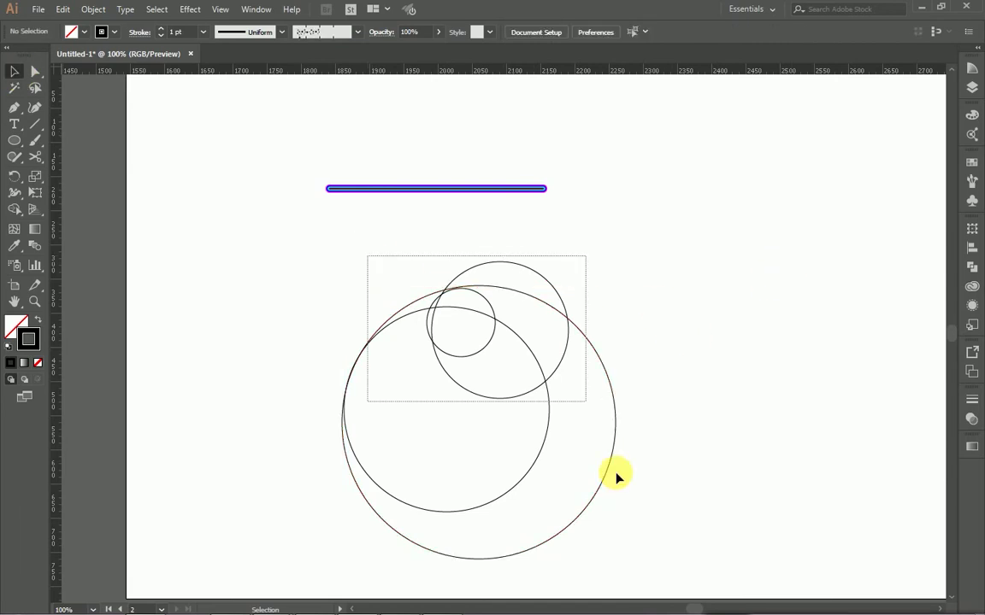
{"action": "left_click_drag", "start_coordinate": [365, 257], "coordinate": [609, 478]}
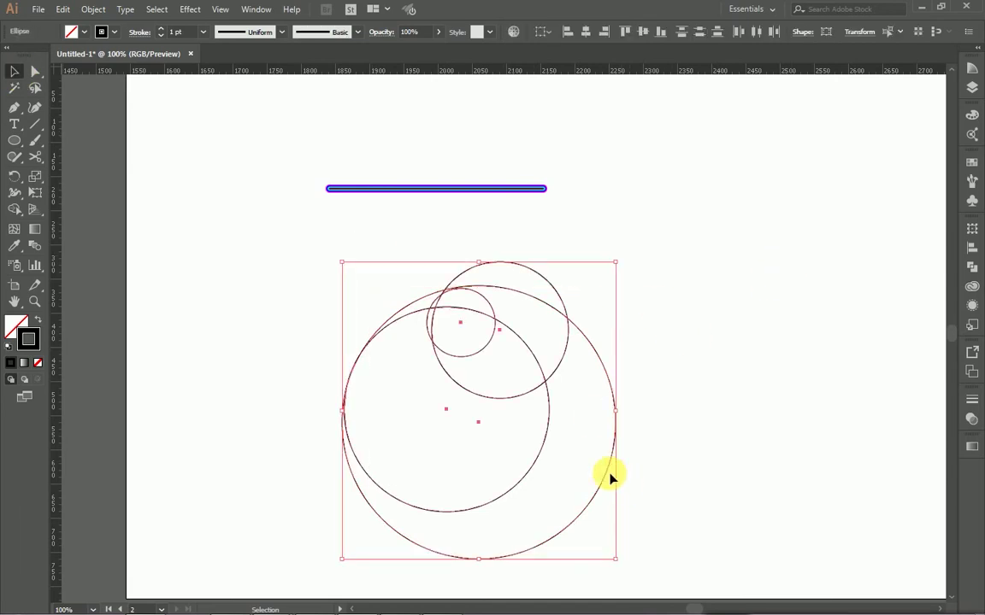
{"action": "left_click", "coordinate": [586, 32]}
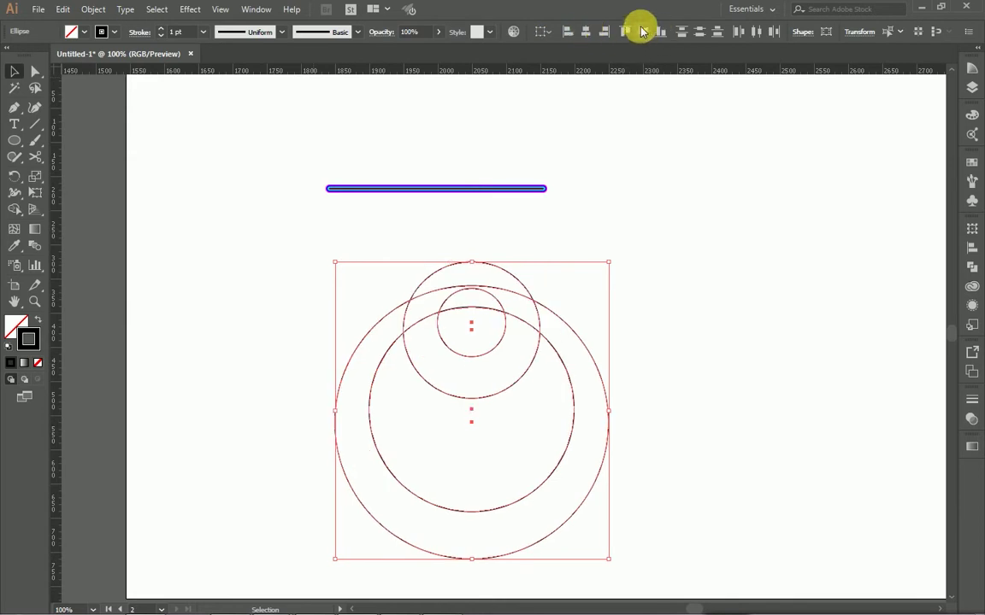
{"action": "left_click", "coordinate": [643, 32]}
{"action": "left_click", "coordinate": [689, 341]}
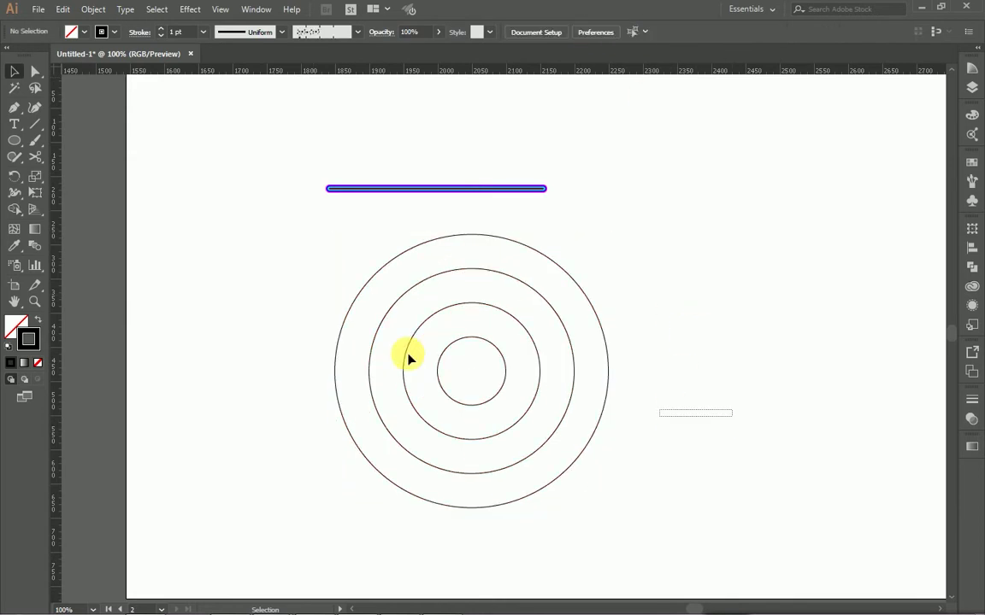
{"action": "left_click_drag", "start_coordinate": [406, 356], "coordinate": [175, 323]}
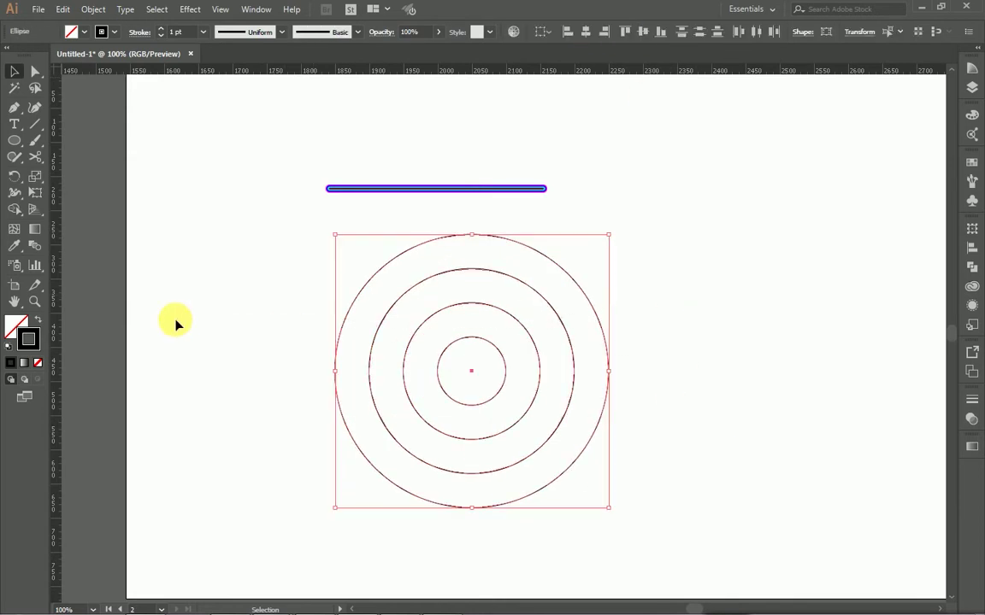
Draw a horizontal line across the rings' centre, past both sides, and select it.
{"action": "left_click", "coordinate": [35, 124]}
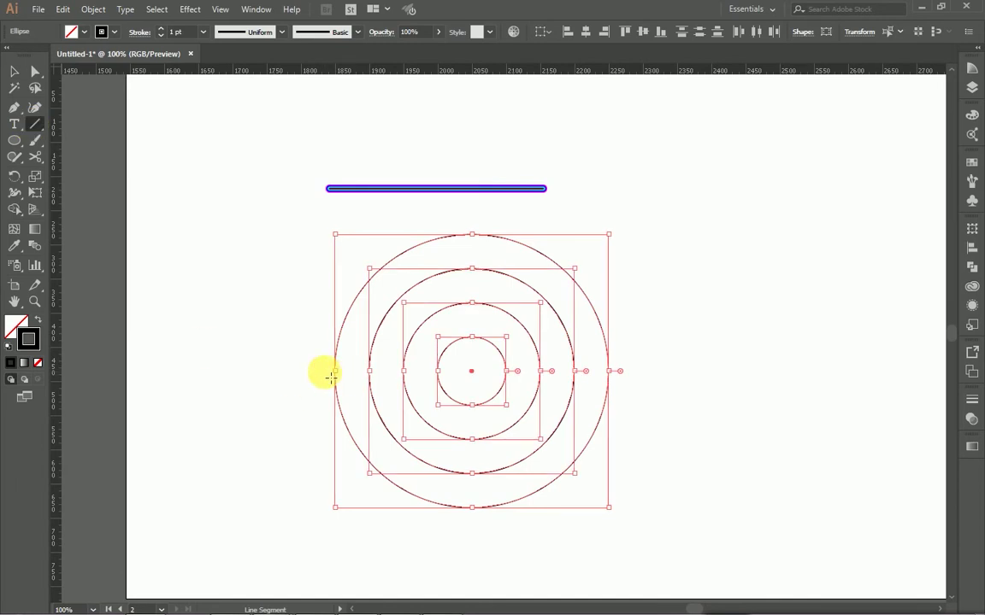
{"action": "left_click_drag", "start_coordinate": [331, 373], "coordinate": [642, 371]}
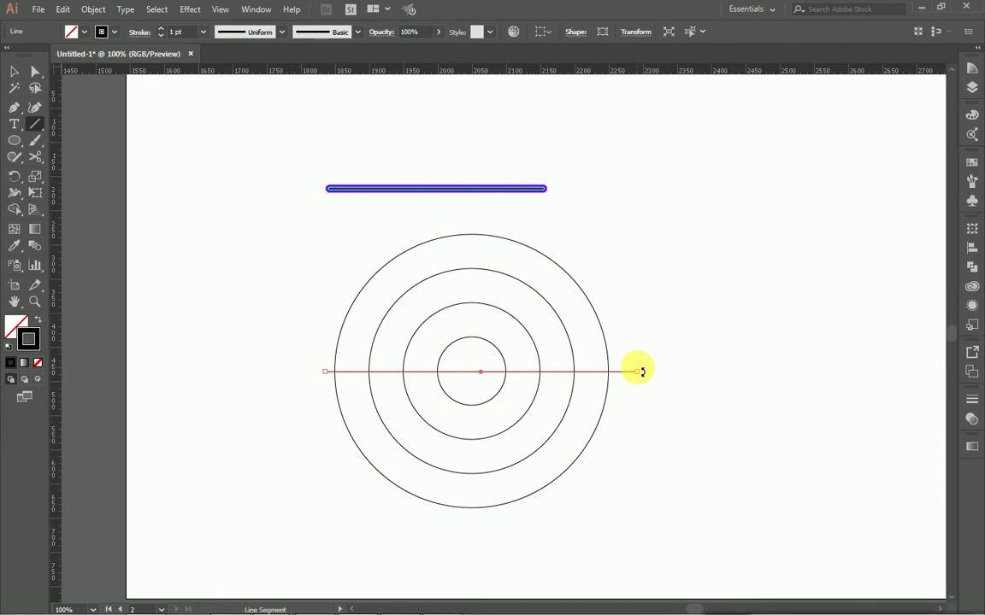
{"action": "left_click", "coordinate": [15, 71]}
{"action": "left_click", "coordinate": [648, 451]}
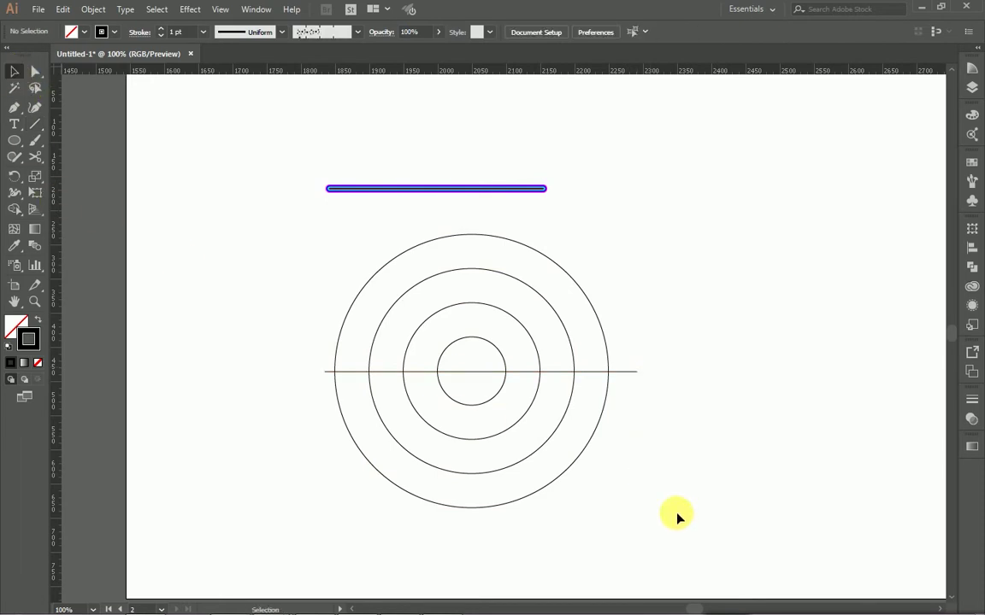
{"action": "left_click_drag", "start_coordinate": [631, 350], "coordinate": [631, 348]}
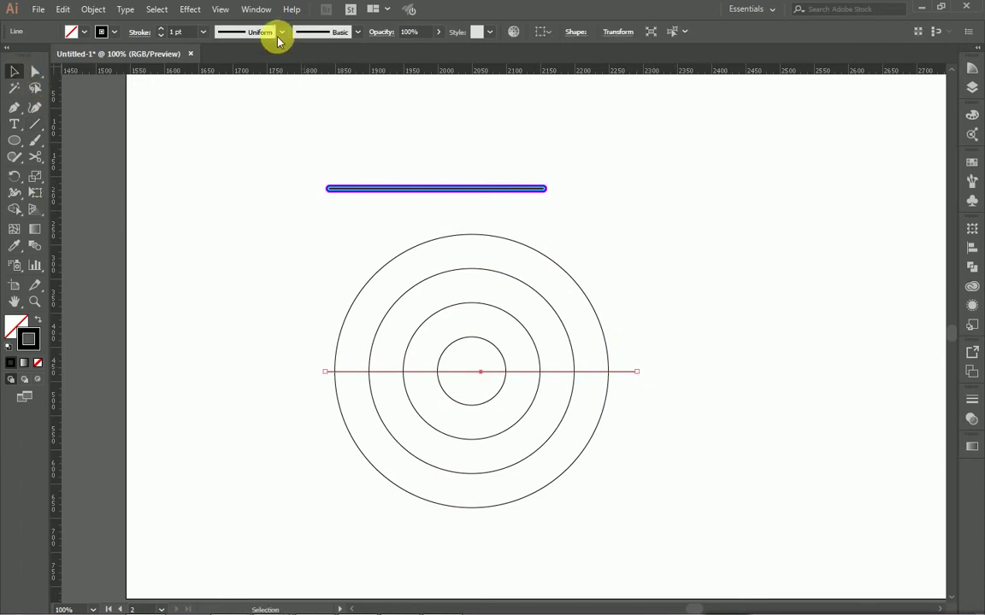
{"action": "left_click", "coordinate": [94, 9]}
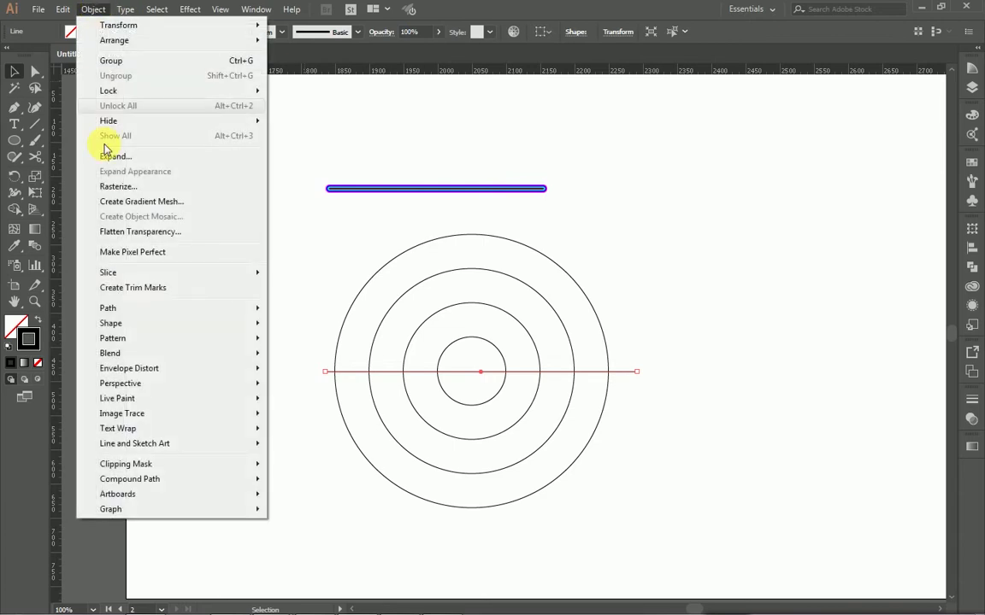
{"action": "mouse_move", "coordinate": [108, 308]}
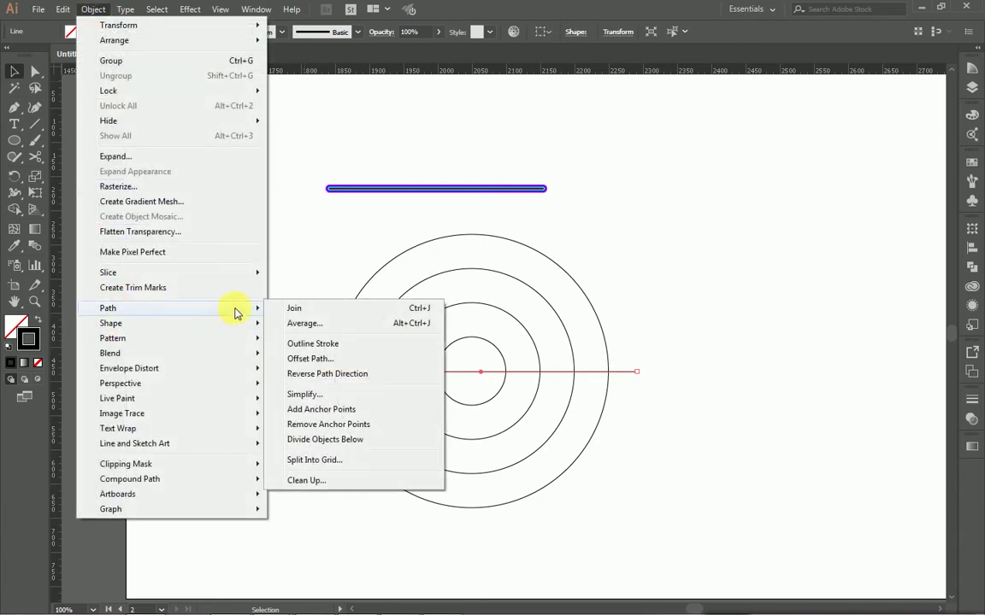
Divide the rings along the line, then delete their lower halves, leaving four semicircular arcs.
{"action": "left_click", "coordinate": [350, 441]}
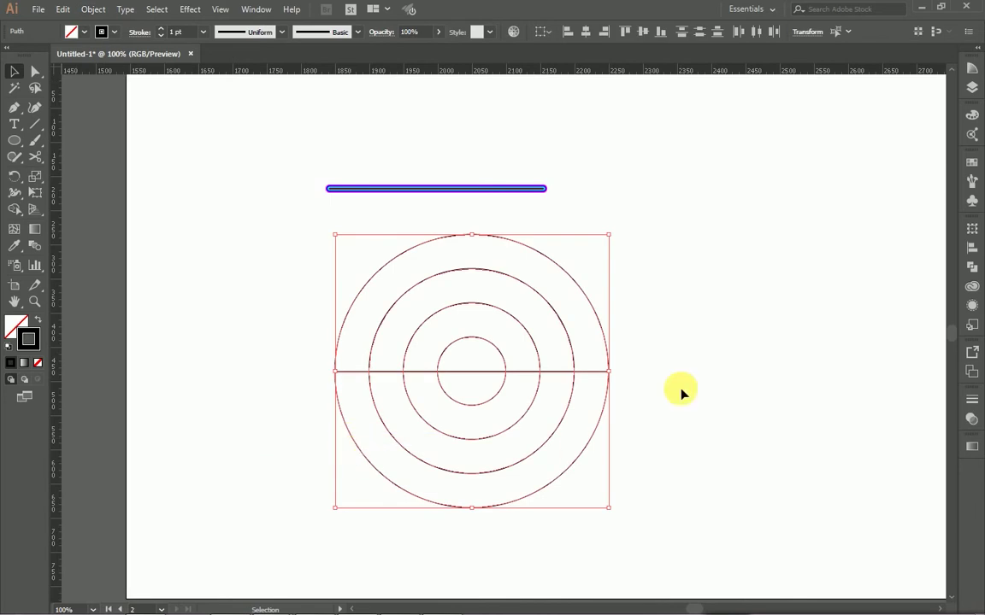
{"action": "left_click_drag", "start_coordinate": [601, 541], "coordinate": [469, 395]}
{"action": "key", "text": "Delete"}
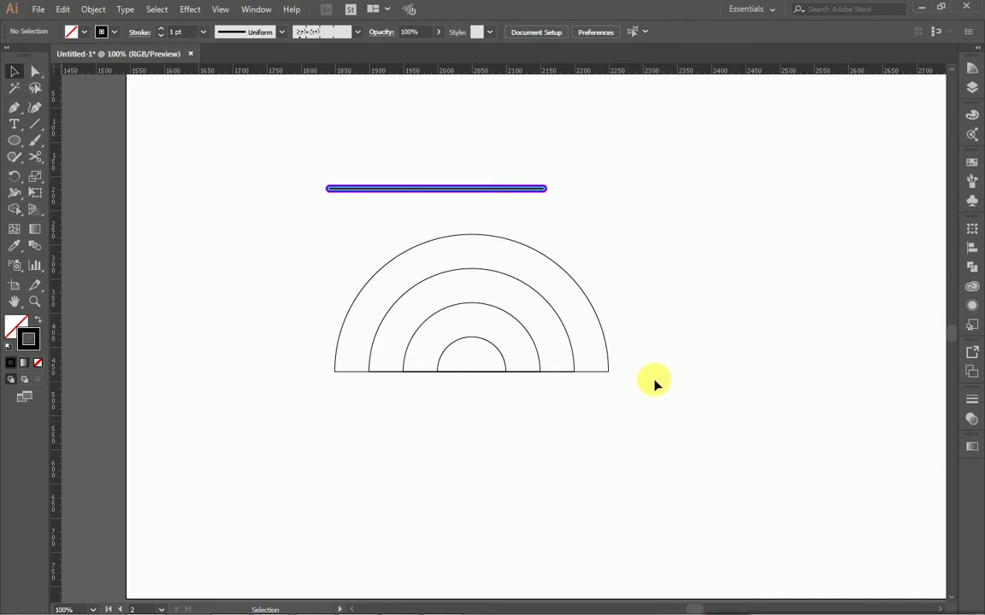
Expose Layer 2's paths and cut the arcs at their baseline anchor points.
{"action": "left_click", "coordinate": [972, 89]}
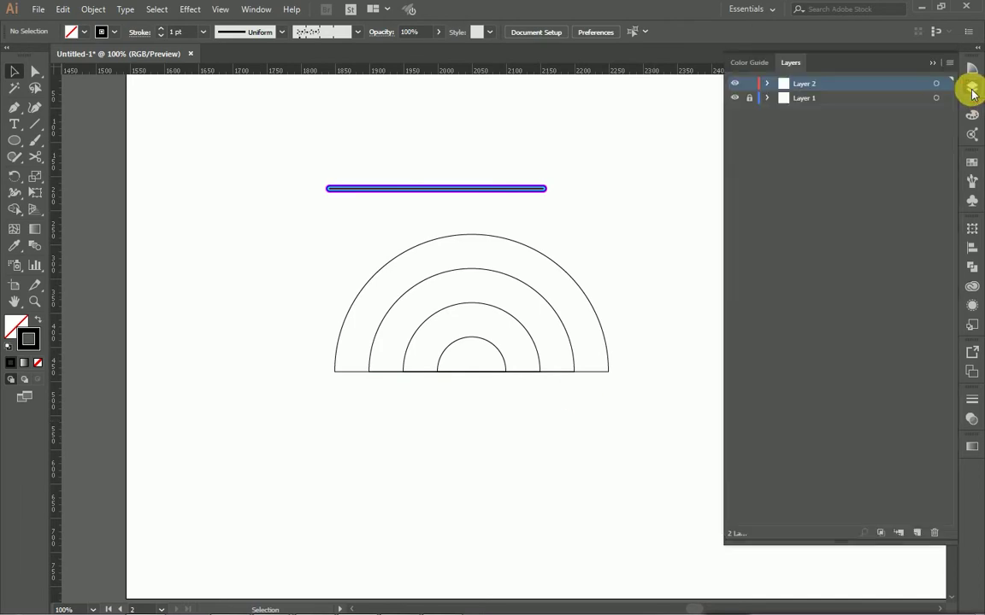
{"action": "left_click", "coordinate": [768, 84]}
{"action": "left_click", "coordinate": [829, 140]}
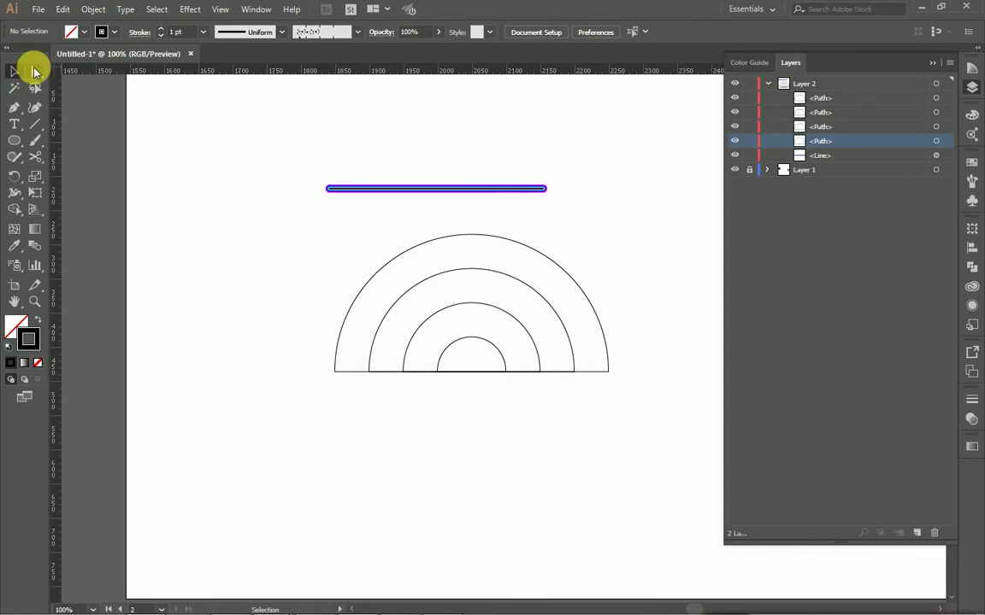
{"action": "left_click", "coordinate": [32, 71]}
{"action": "left_click_drag", "start_coordinate": [661, 410], "coordinate": [253, 347]}
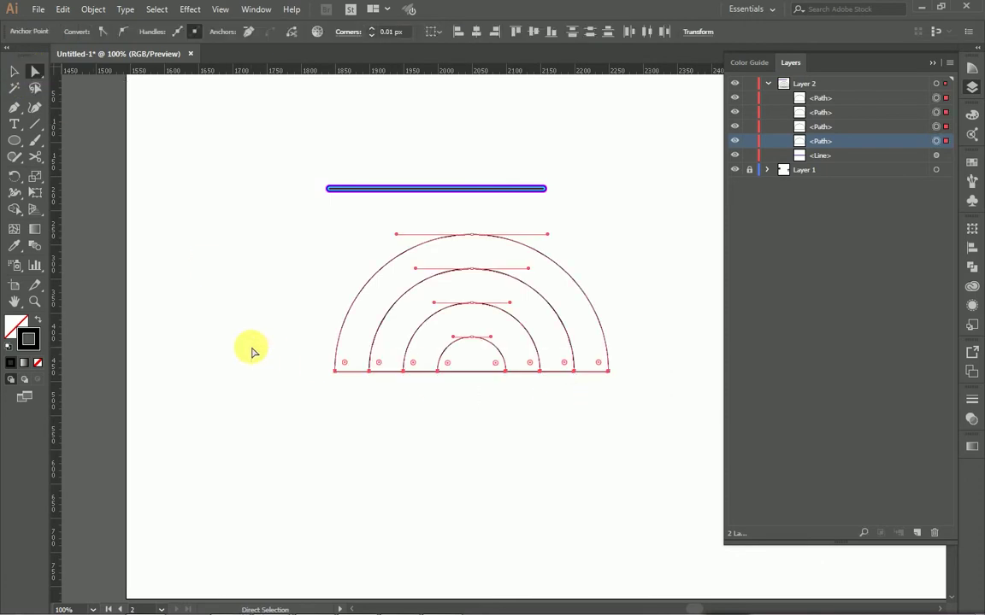
{"action": "left_click", "coordinate": [289, 34]}
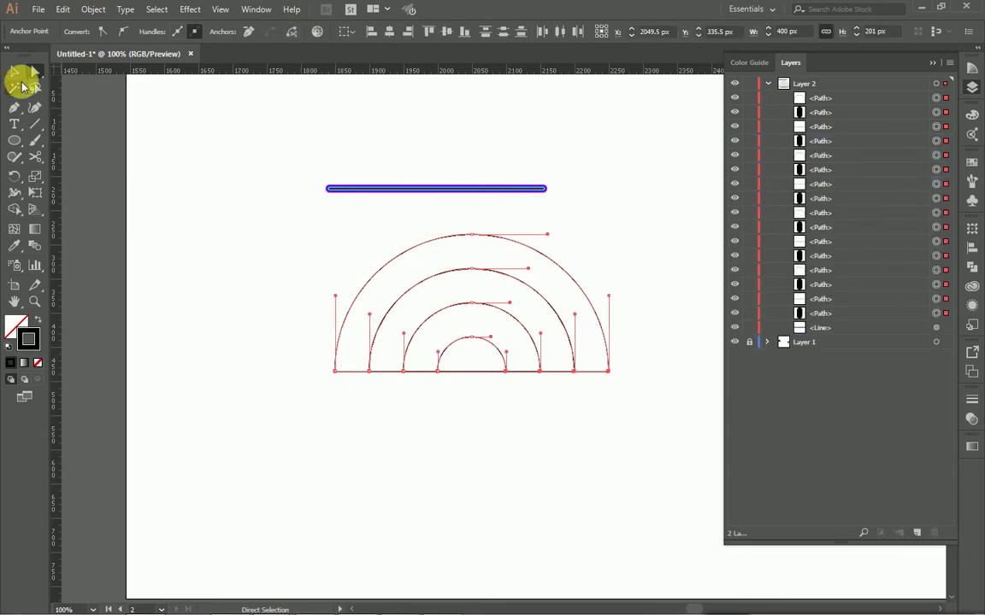
Select and delete the flat baseline pieces under the arcs, leaving four open arcs.
{"action": "left_click", "coordinate": [14, 71]}
{"action": "left_click", "coordinate": [472, 418]}
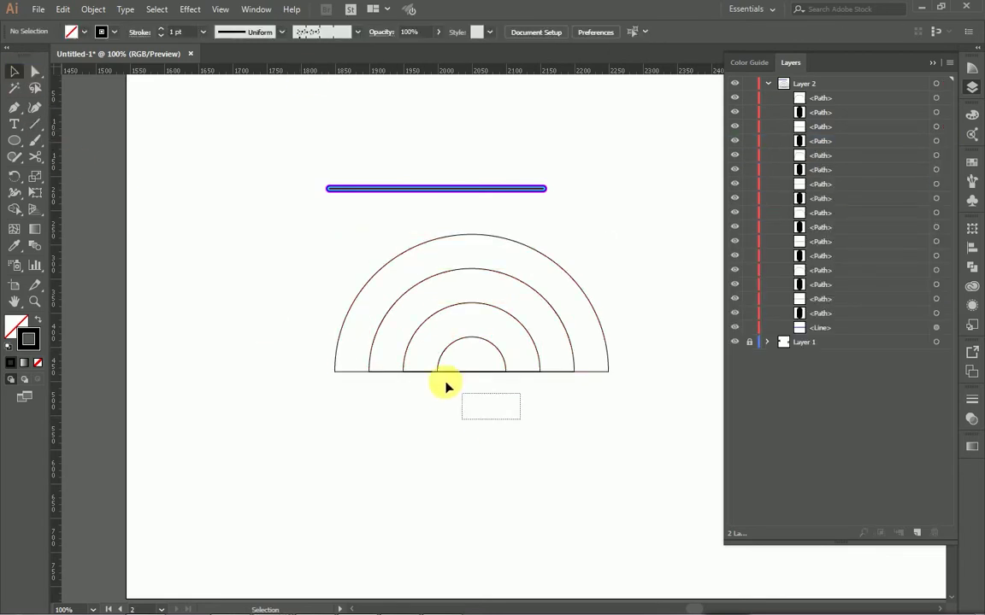
{"action": "left_click_drag", "start_coordinate": [453, 366], "coordinate": [444, 371]}
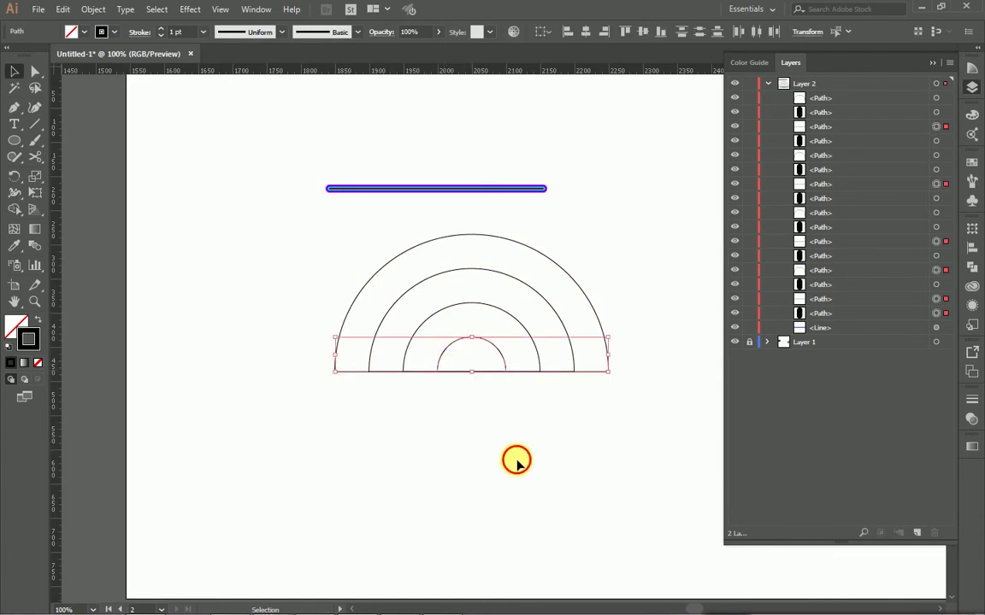
{"action": "left_click", "coordinate": [461, 367]}
{"action": "left_click_drag", "start_coordinate": [467, 369], "coordinate": [469, 402]}
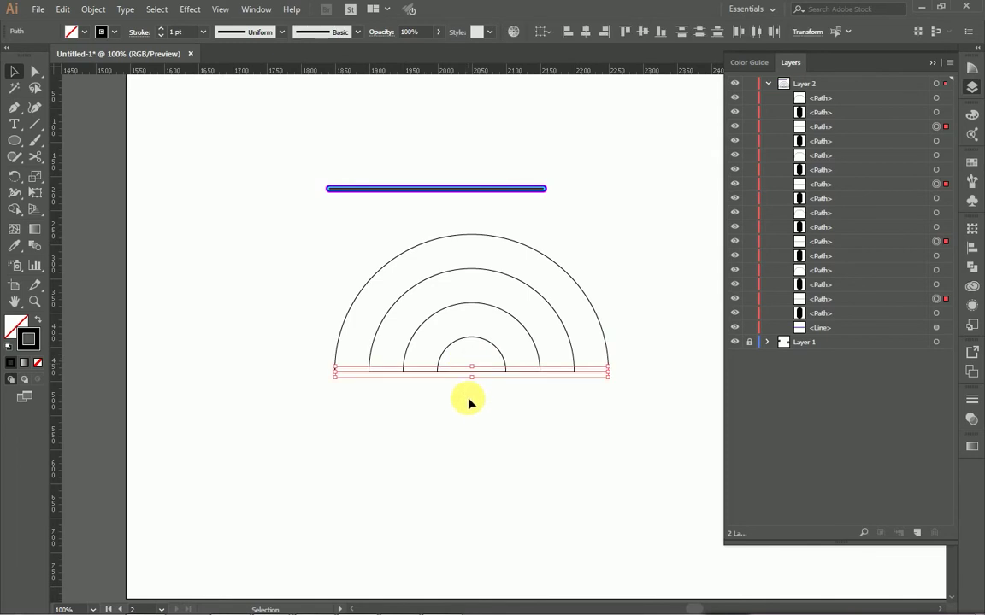
{"action": "key", "text": "Delete"}
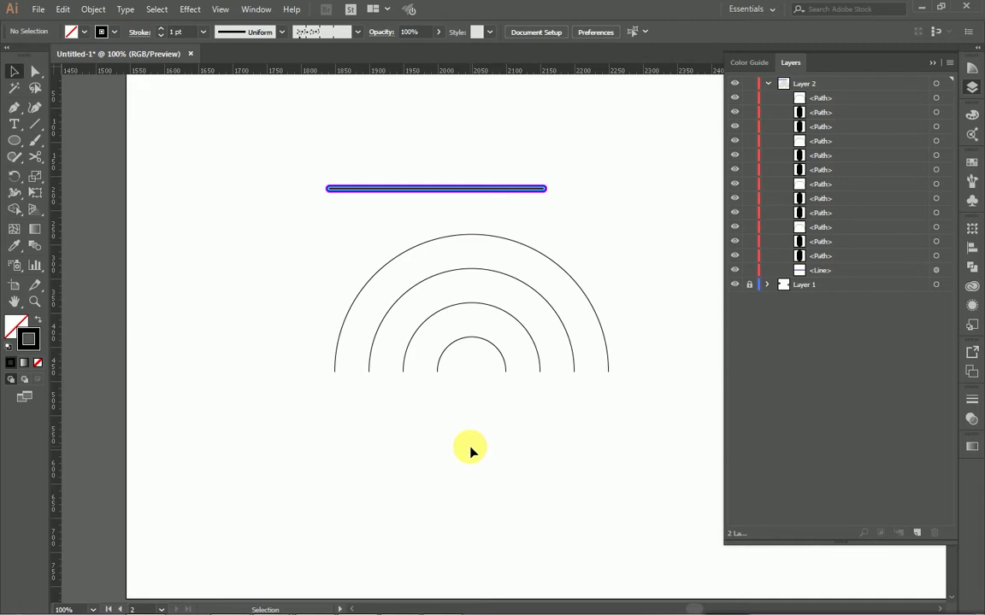
With the Pen tool, link the four arcs' ends with short flat segments into one path.
{"action": "left_click", "coordinate": [12, 108]}
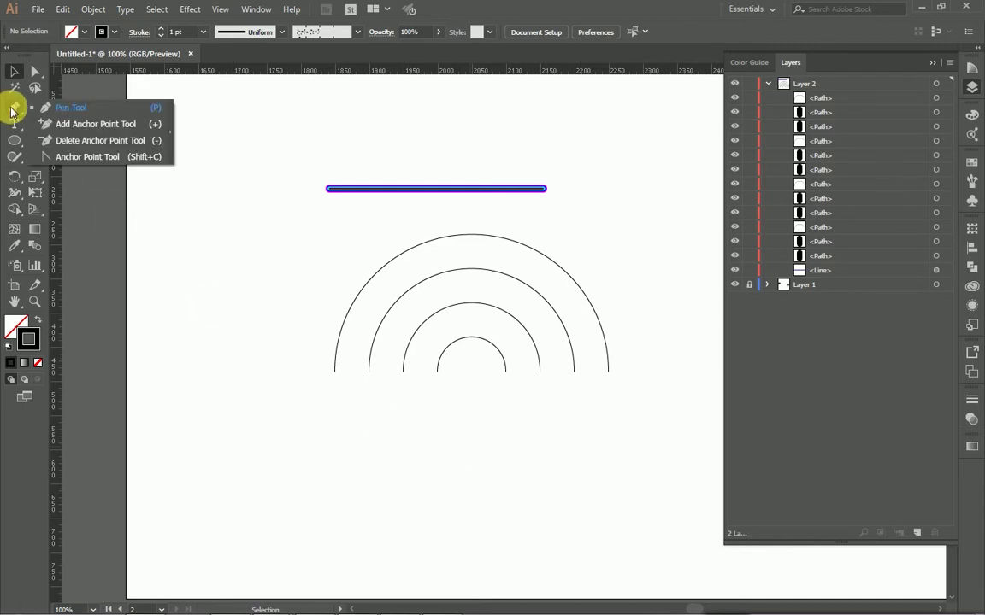
{"action": "left_click", "coordinate": [60, 108]}
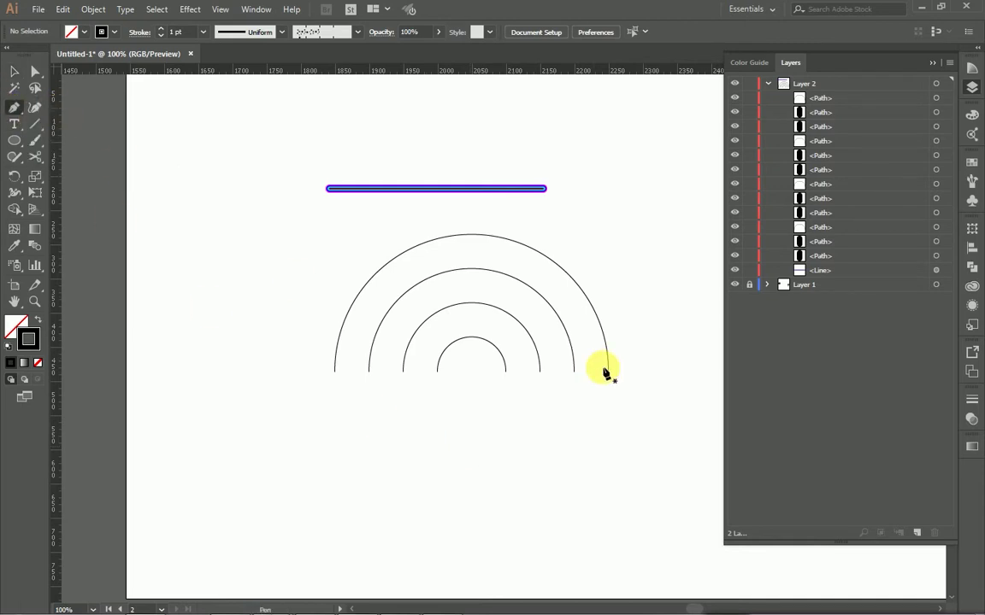
{"action": "left_click", "coordinate": [608, 371]}
{"action": "left_click", "coordinate": [574, 372]}
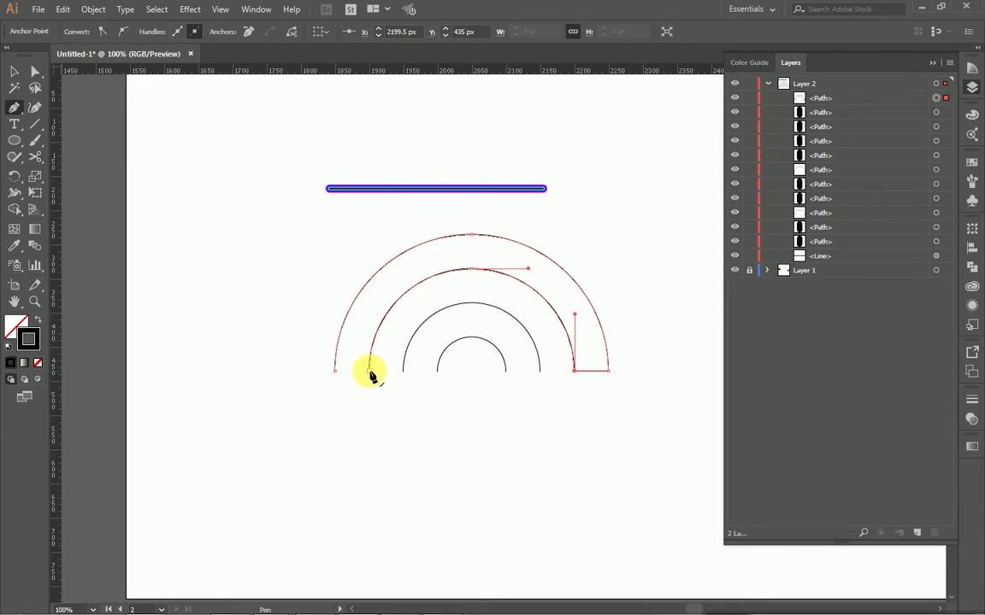
{"action": "left_click", "coordinate": [368, 371]}
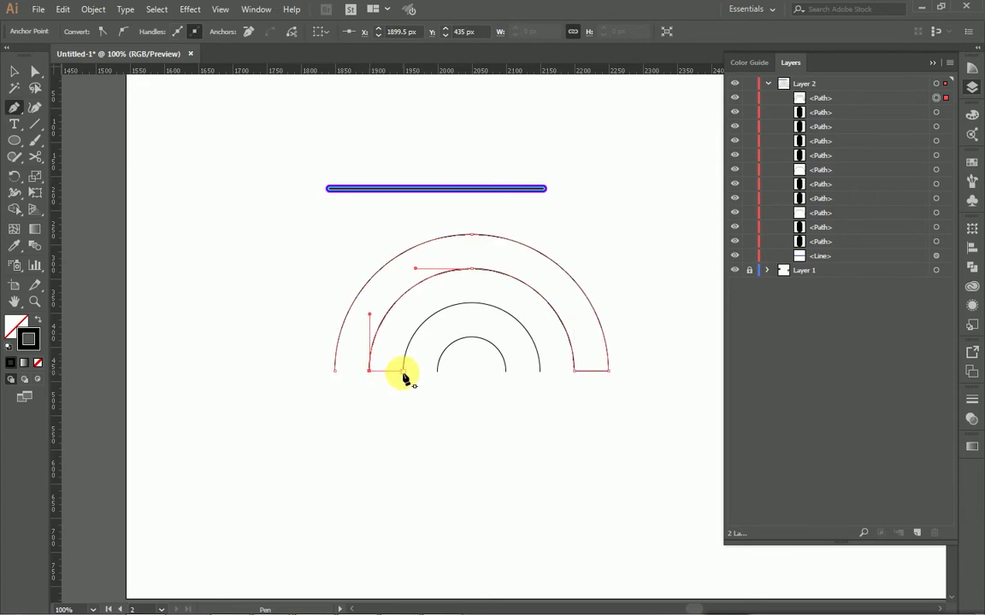
{"action": "left_click", "coordinate": [403, 371]}
{"action": "left_click", "coordinate": [539, 371]}
{"action": "left_click", "coordinate": [505, 371]}
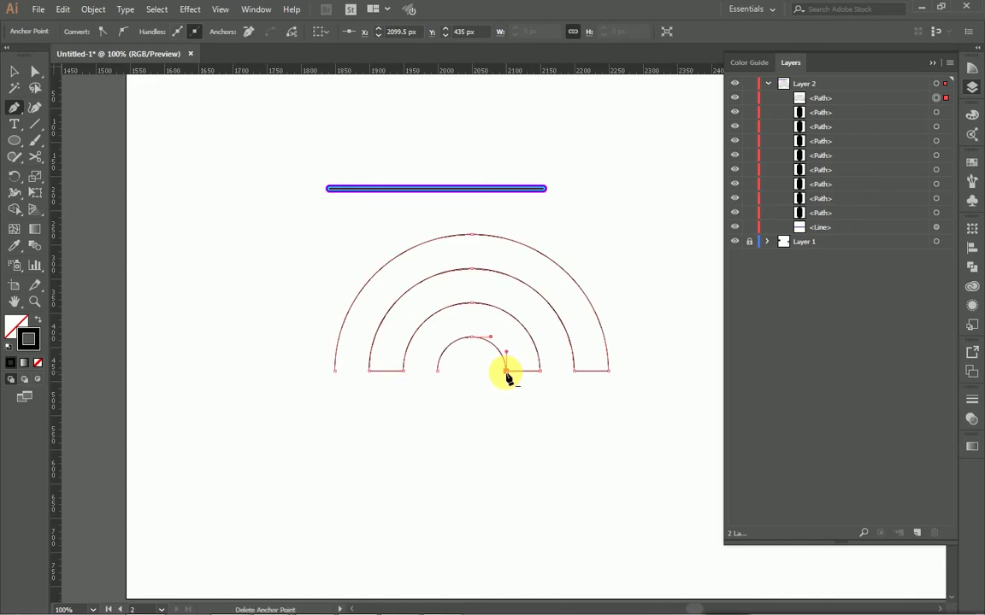
{"action": "left_click", "coordinate": [13, 71]}
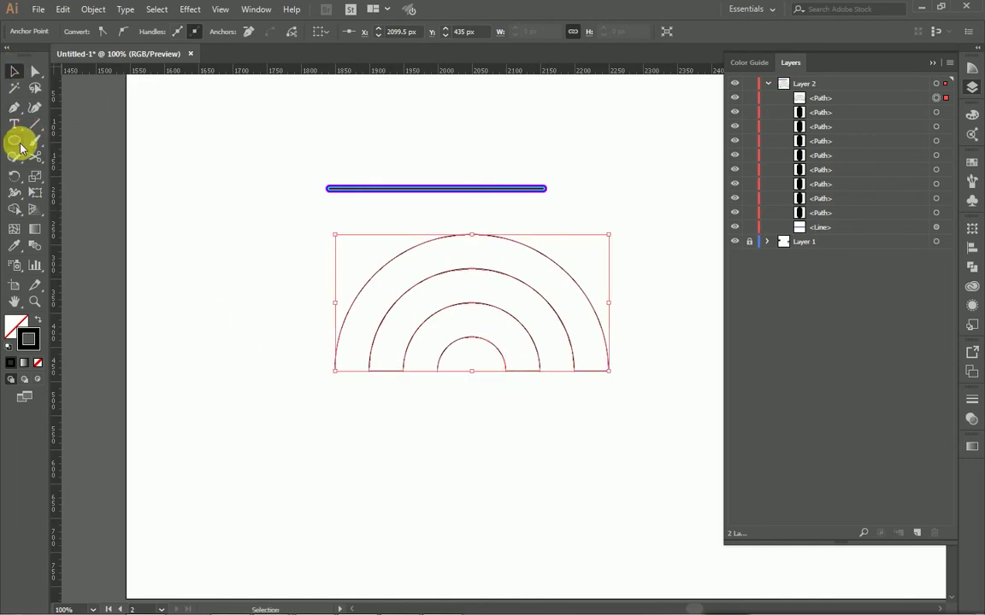
Create a rounded rectangle 100 px wide and 300 px tall below the canopy.
{"action": "mouse_move", "coordinate": [16, 141]}
{"action": "left_mouse_down"}
{"action": "mouse_move", "coordinate": [110, 178]}
{"action": "mouse_move", "coordinate": [88, 158]}
{"action": "left_mouse_up"}
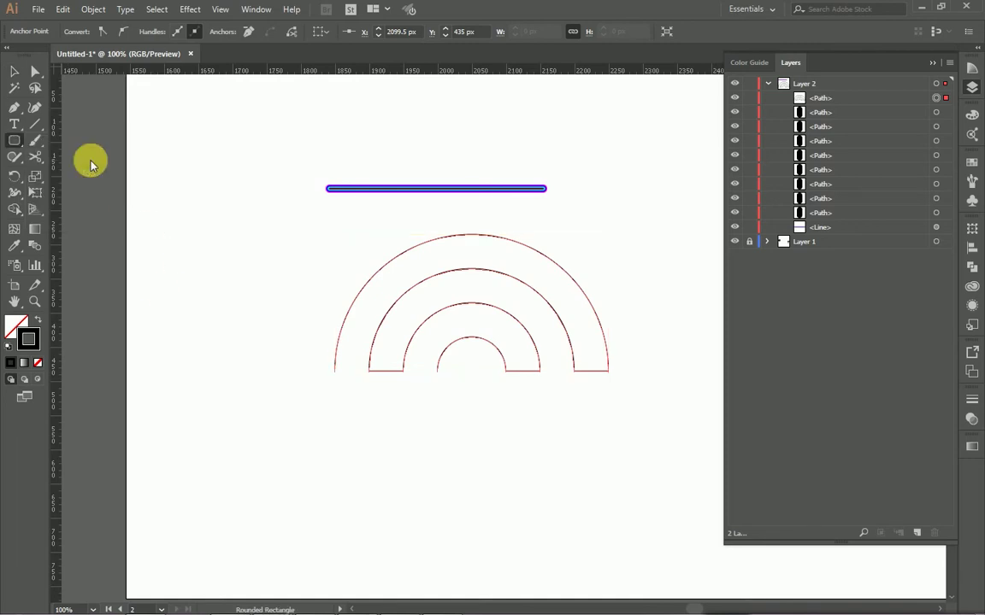
{"action": "left_click", "coordinate": [493, 458]}
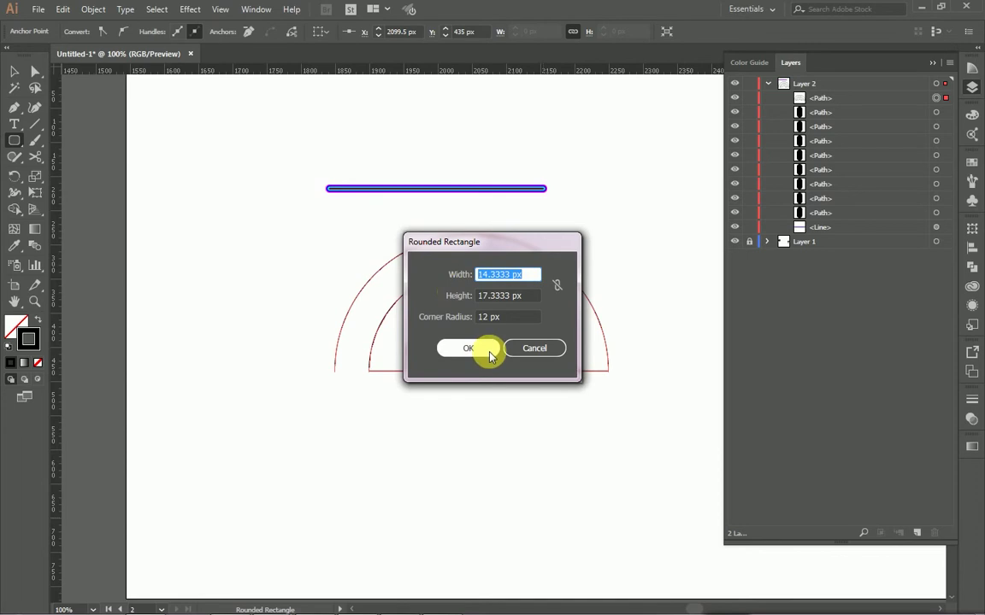
{"action": "type", "text": "100"}
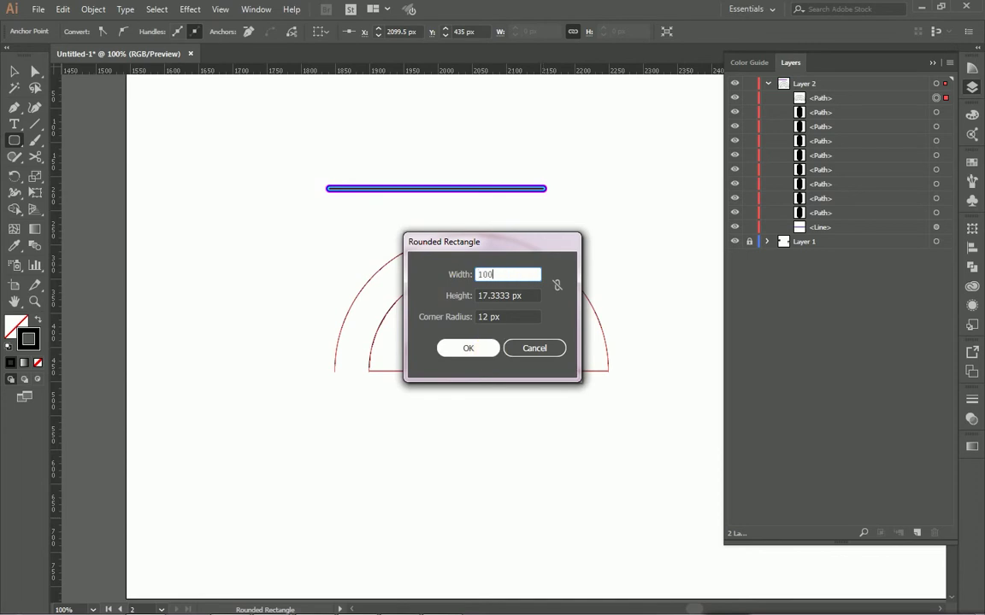
{"action": "left_click_drag", "start_coordinate": [530, 295], "coordinate": [431, 310]}
{"action": "type", "text": "300"}
{"action": "left_click", "coordinate": [468, 348]}
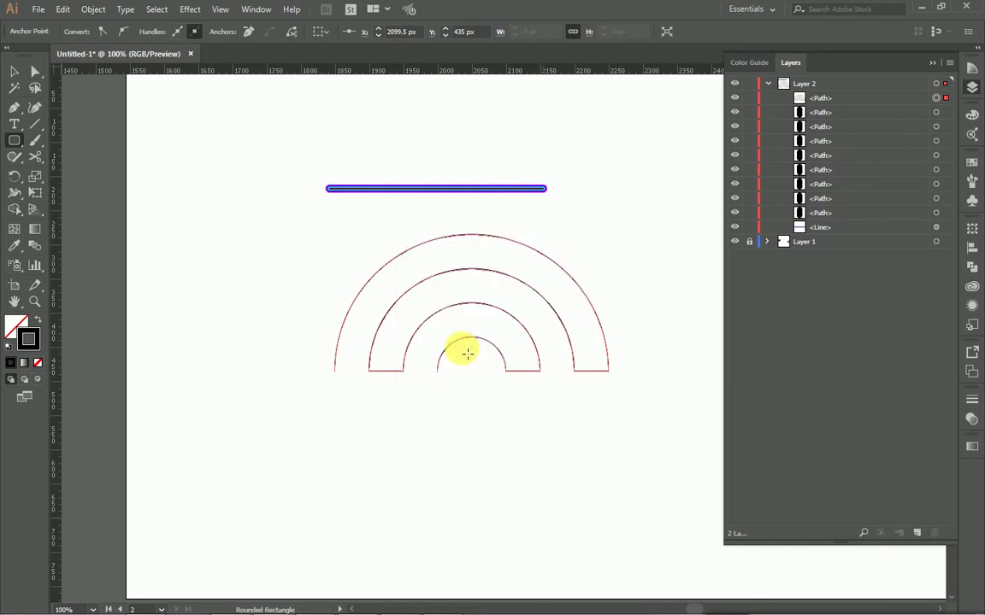
Round the rectangle's corners fully to 50 px, turning it into a capsule.
{"action": "scroll", "coordinate": [273, 340], "scroll_direction": "down", "scroll_amount": 1}
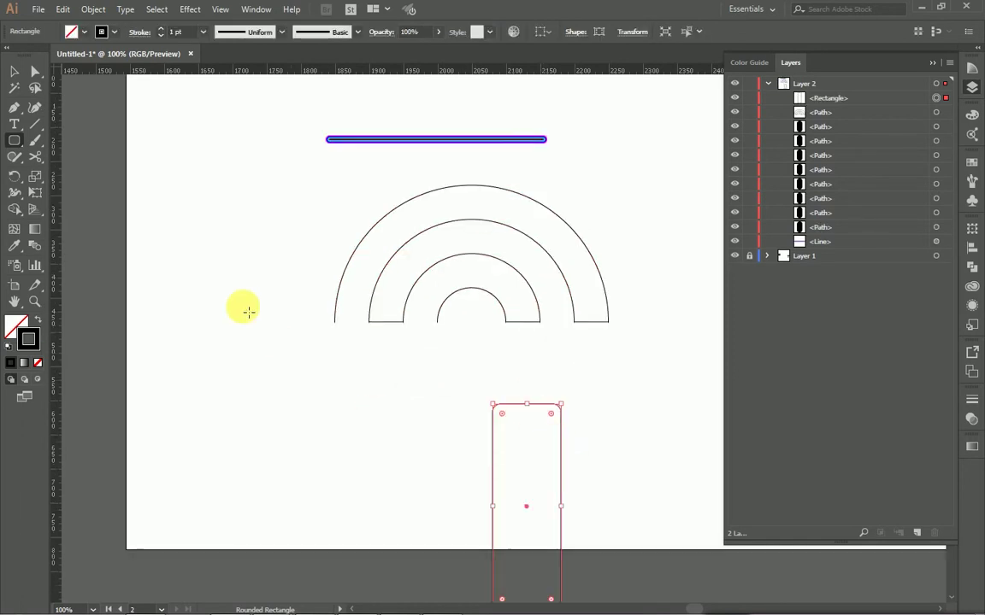
{"action": "scroll", "coordinate": [551, 405], "scroll_direction": "down", "scroll_amount": 1}
{"action": "left_click", "coordinate": [15, 81]}
{"action": "mouse_move", "coordinate": [456, 333]}
{"action": "left_mouse_down"}
{"action": "mouse_move", "coordinate": [586, 376]}
{"action": "mouse_move", "coordinate": [552, 376]}
{"action": "mouse_move", "coordinate": [521, 418]}
{"action": "mouse_move", "coordinate": [530, 393]}
{"action": "left_mouse_up"}
{"action": "left_click", "coordinate": [19, 74]}
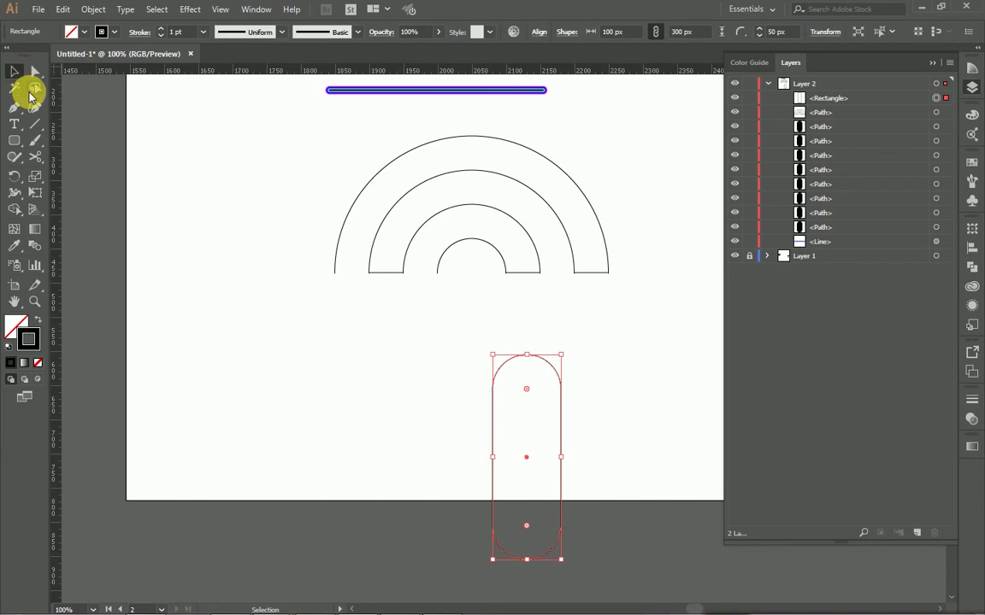
{"action": "left_click", "coordinate": [480, 344]}
Reposition the capsule beneath the canopy, checking its top anchor points.
{"action": "left_click_drag", "start_coordinate": [576, 411], "coordinate": [487, 322]}
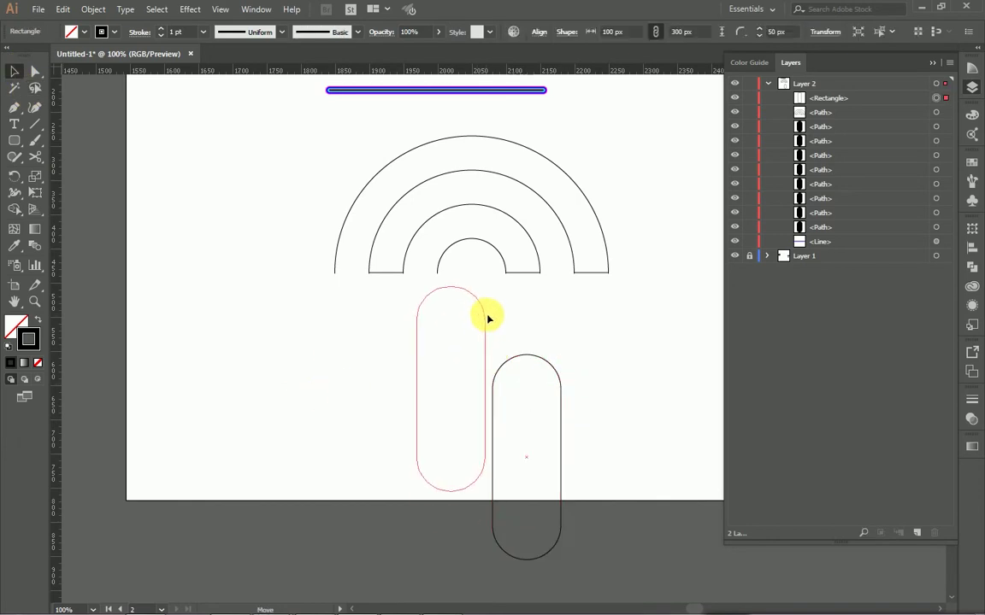
{"action": "left_click", "coordinate": [535, 335]}
{"action": "left_click", "coordinate": [35, 71]}
{"action": "left_click_drag", "start_coordinate": [404, 286], "coordinate": [502, 322]}
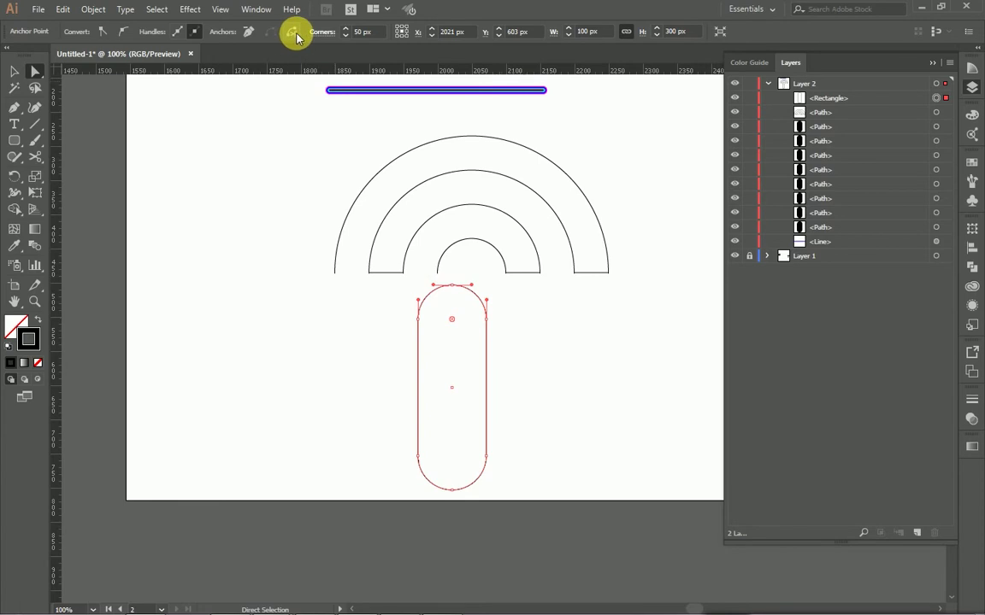
{"action": "left_click", "coordinate": [13, 71]}
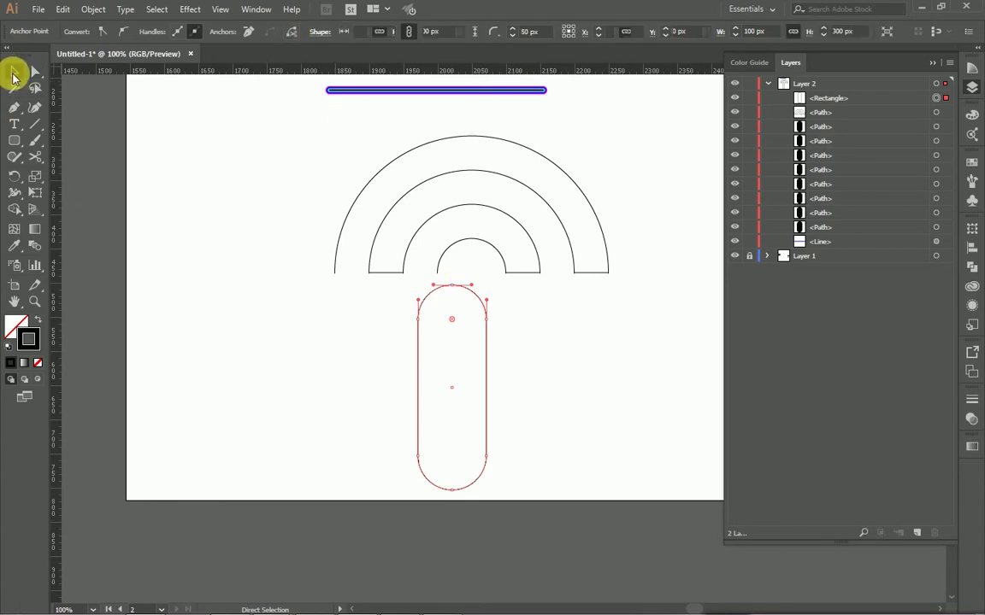
{"action": "left_click", "coordinate": [312, 342]}
{"action": "left_click", "coordinate": [438, 306]}
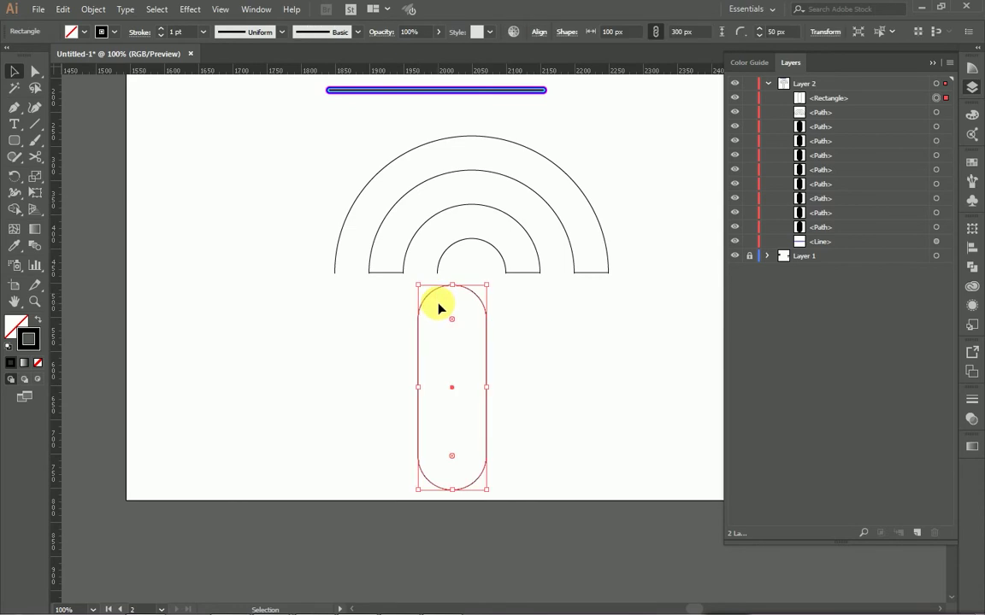
{"action": "right_click", "coordinate": [485, 309]}
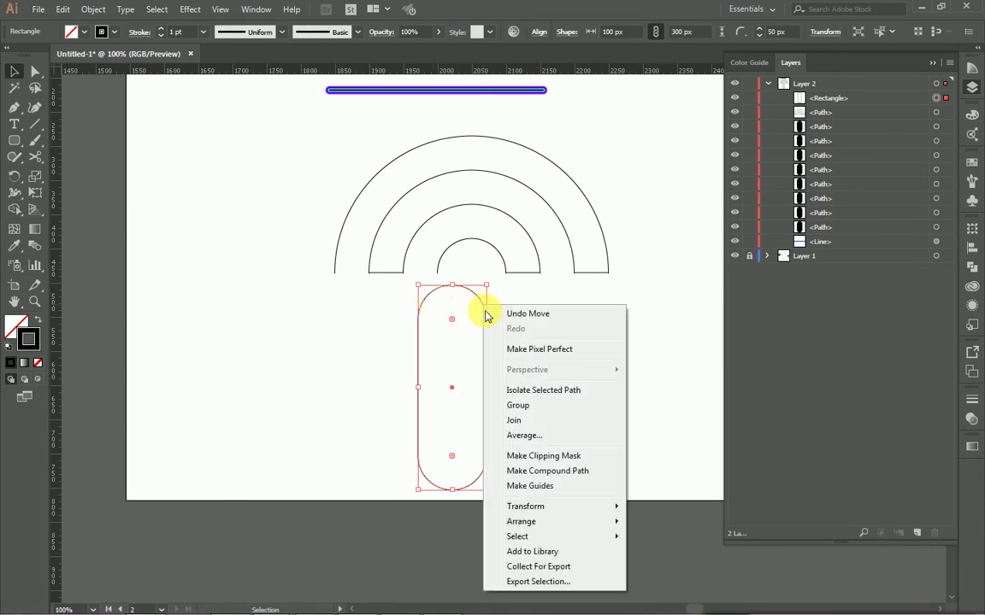
{"action": "left_click", "coordinate": [490, 314]}
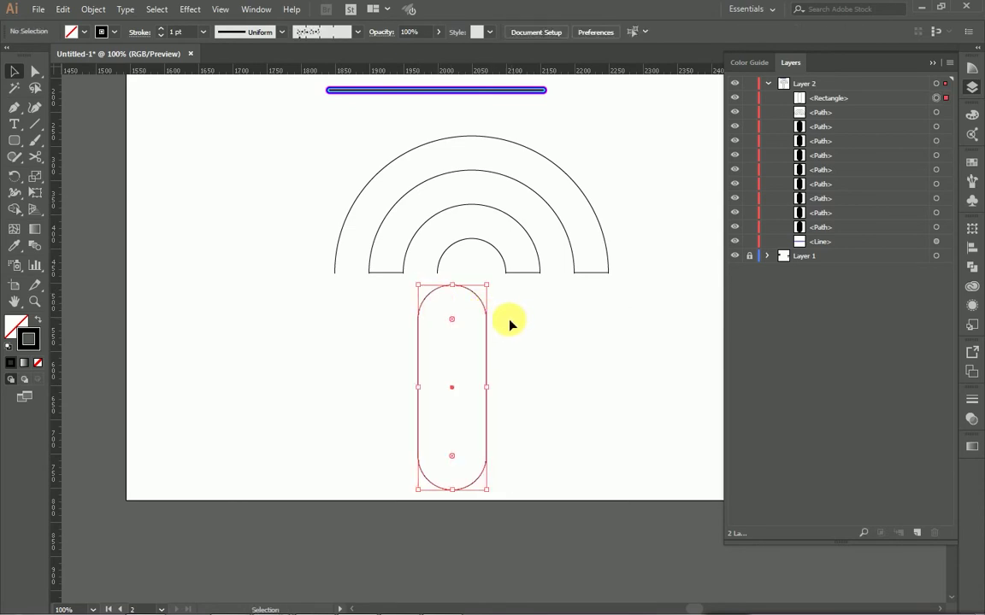
{"action": "left_click_drag", "start_coordinate": [466, 293], "coordinate": [539, 363]}
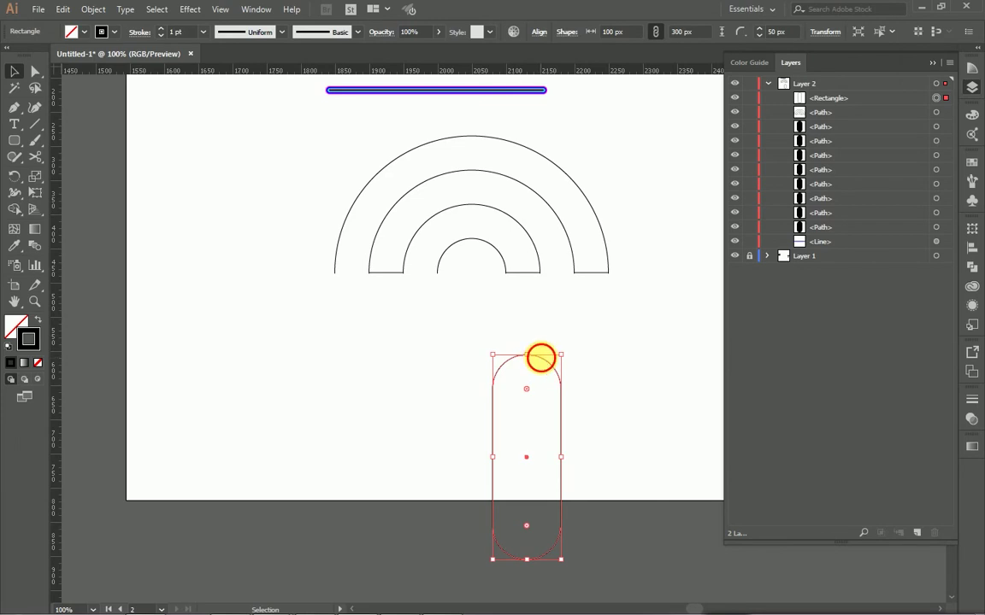
Move the capsule under the canopy, expand it, and delete its rounded top.
{"action": "left_click_drag", "start_coordinate": [541, 363], "coordinate": [472, 308]}
{"action": "left_click", "coordinate": [274, 240]}
{"action": "left_click", "coordinate": [35, 71]}
{"action": "left_click_drag", "start_coordinate": [412, 291], "coordinate": [513, 341]}
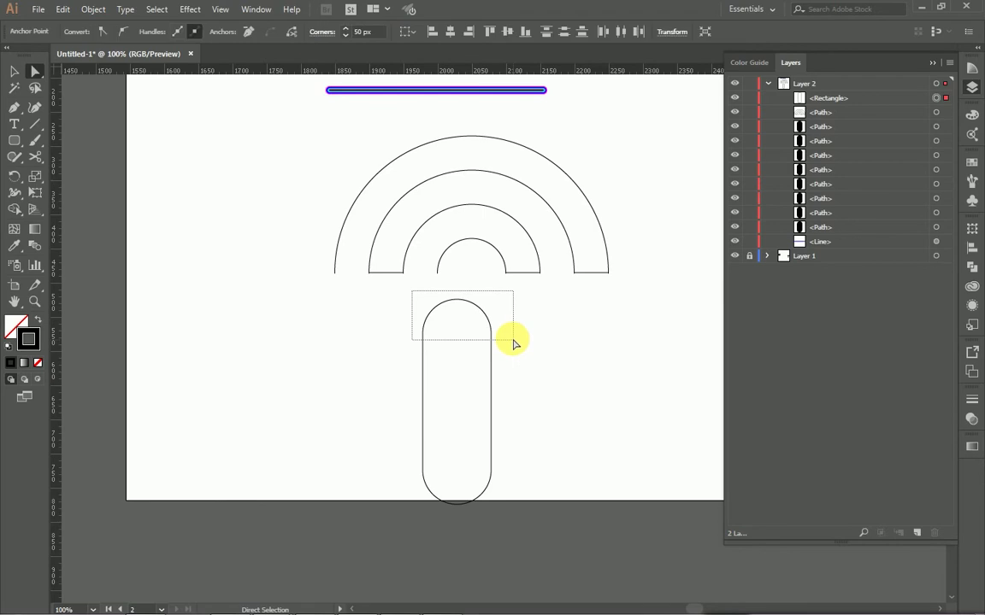
{"action": "left_click", "coordinate": [290, 33]}
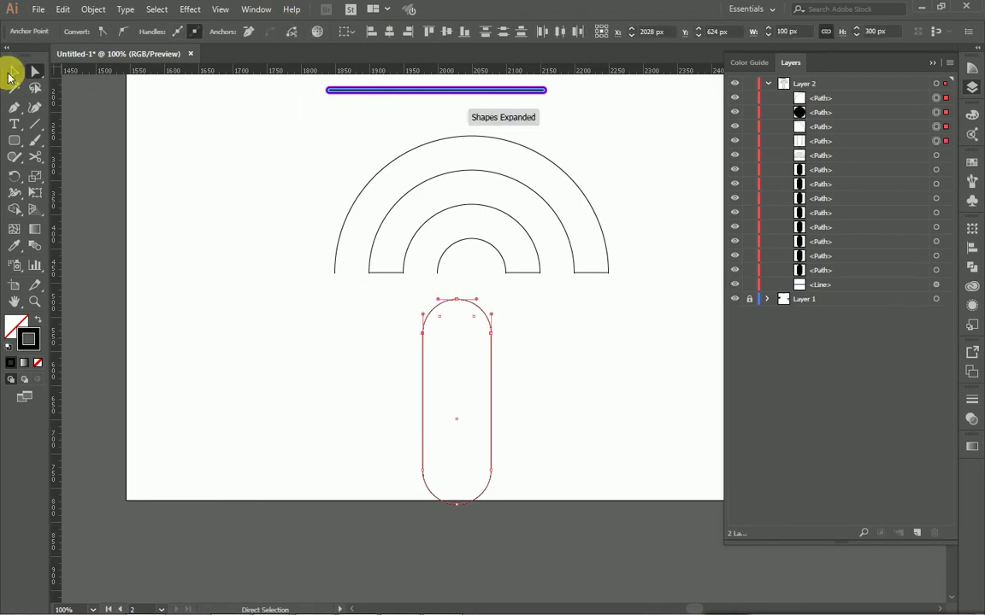
{"action": "left_click", "coordinate": [13, 72]}
{"action": "left_click_drag", "start_coordinate": [433, 292], "coordinate": [477, 331]}
{"action": "key", "text": "Delete"}
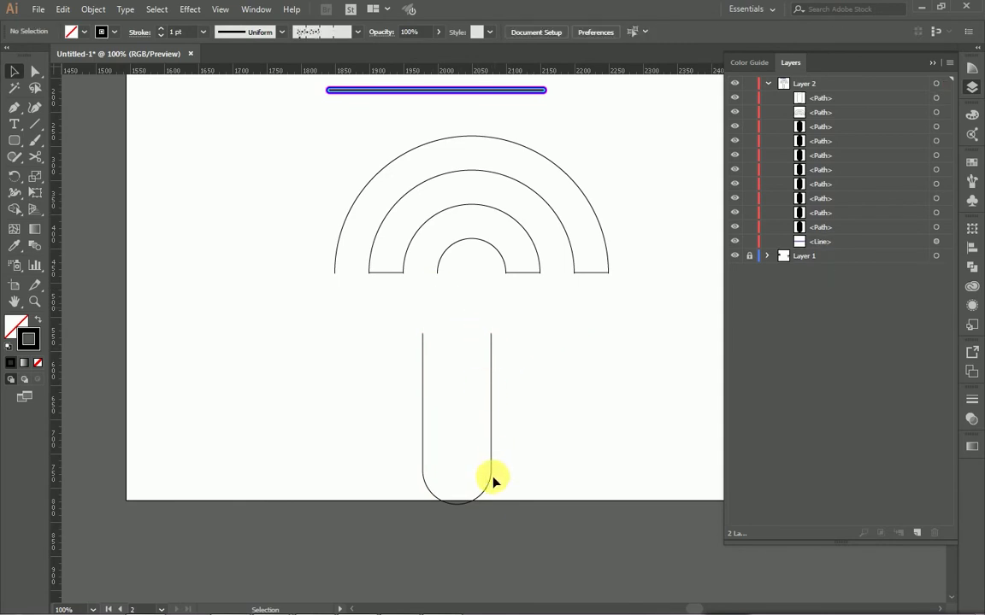
Cut the path at the lower-right anchor and delete the right vertical side.
{"action": "left_click", "coordinate": [33, 75]}
{"action": "left_click_drag", "start_coordinate": [511, 487], "coordinate": [479, 456]}
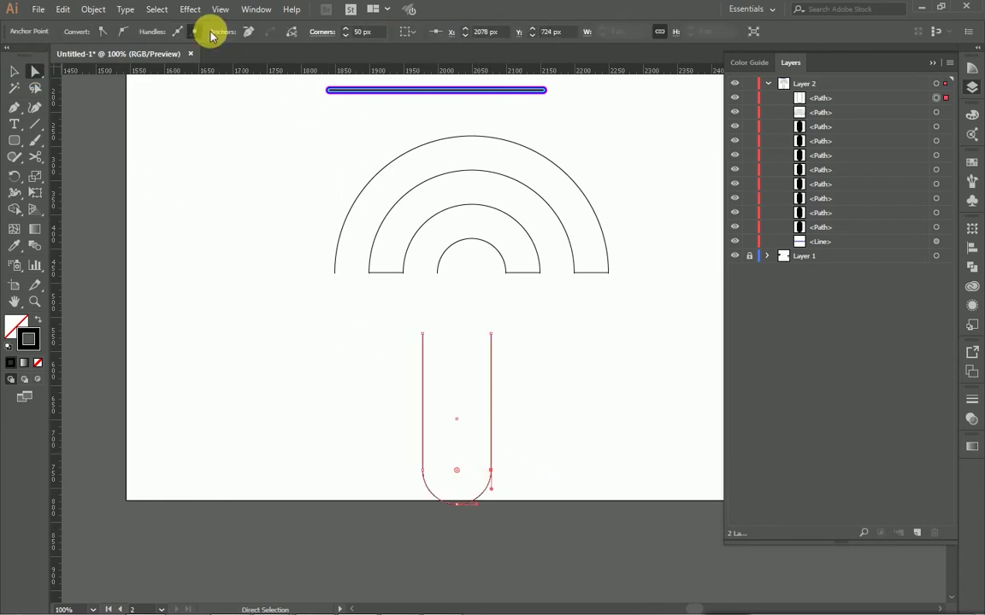
{"action": "left_click", "coordinate": [290, 34]}
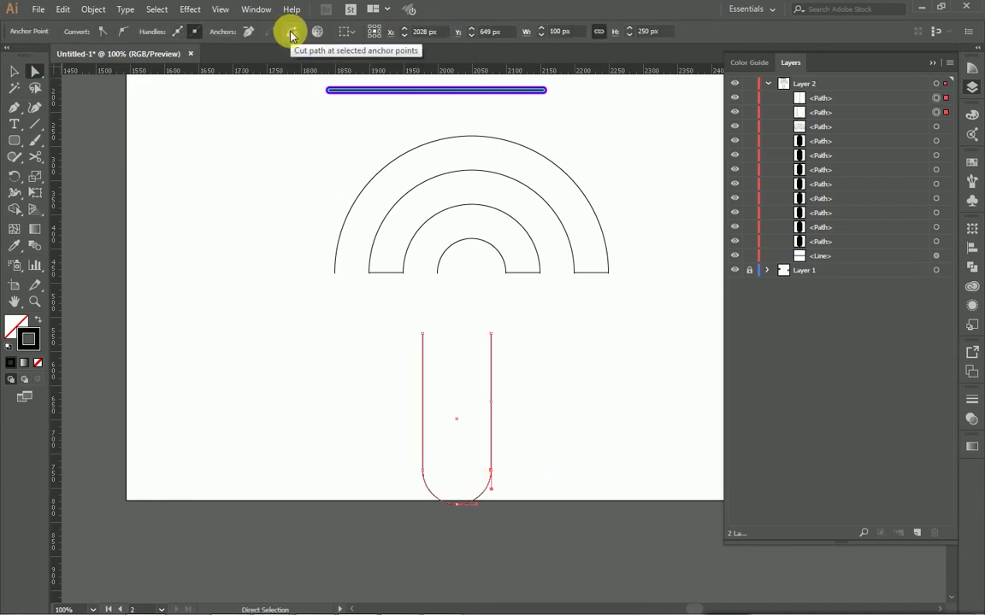
{"action": "key", "text": "v"}
{"action": "left_click", "coordinate": [484, 331]}
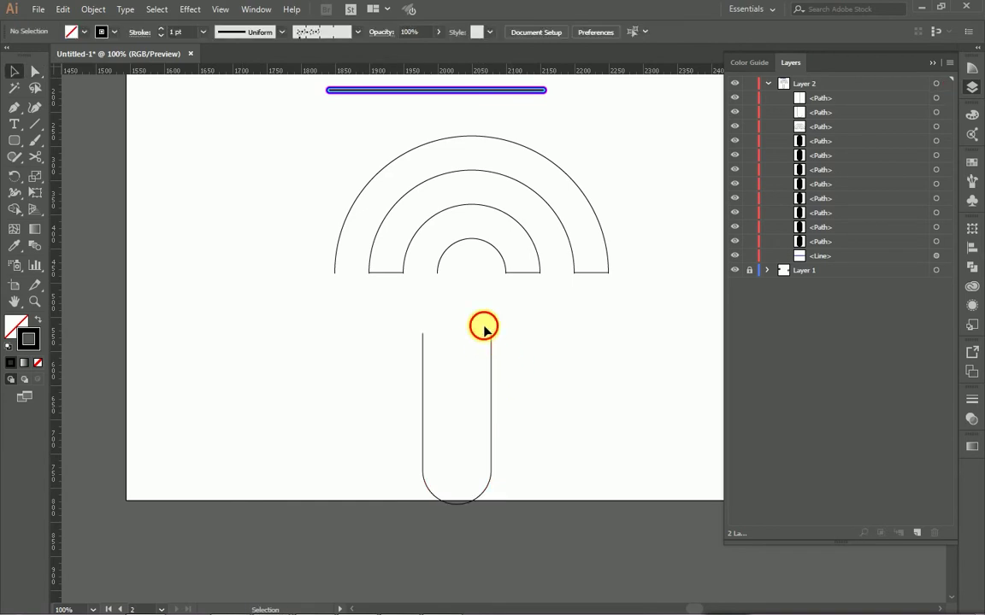
{"action": "left_click_drag", "start_coordinate": [506, 358], "coordinate": [506, 358]}
{"action": "key", "text": "Delete"}
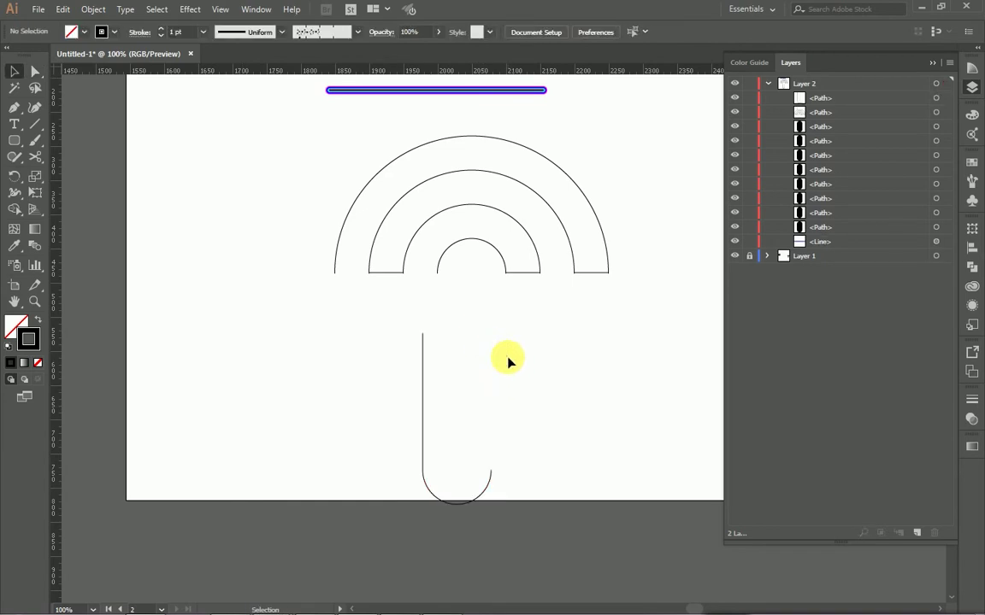
{"action": "left_click", "coordinate": [422, 392]}
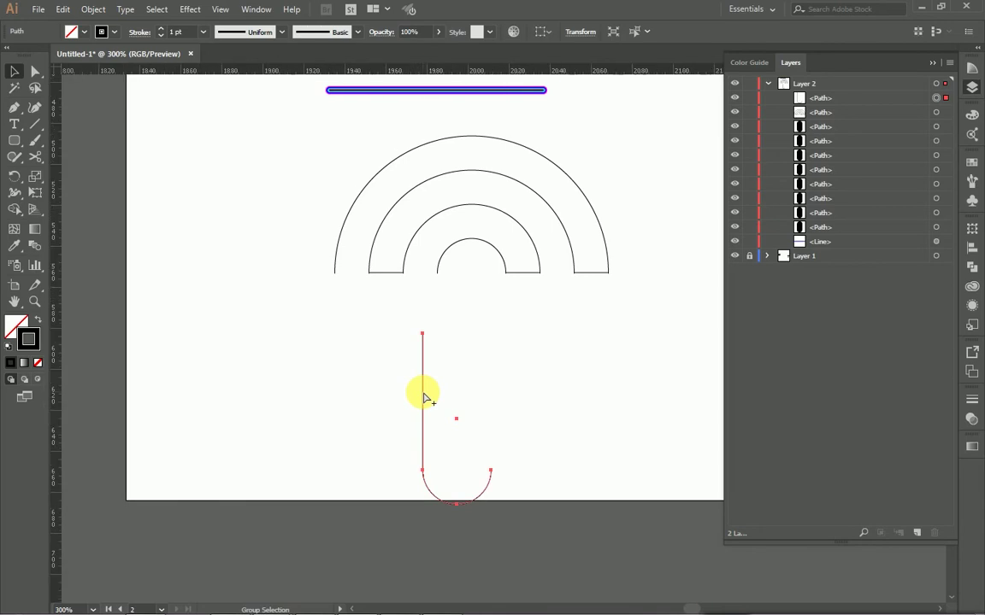
{"action": "scroll", "coordinate": [422, 395], "scroll_direction": "up", "scroll_amount": 3}
{"action": "scroll", "coordinate": [487, 265], "scroll_direction": "up", "scroll_amount": 3}
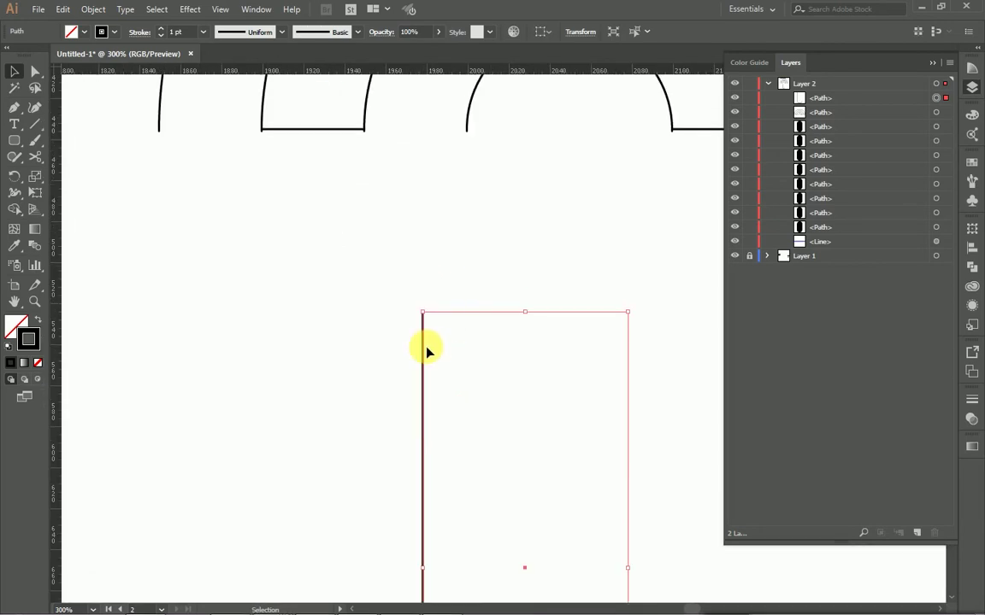
{"action": "mouse_move", "coordinate": [424, 351]}
{"action": "left_mouse_down"}
{"action": "mouse_move", "coordinate": [469, 167]}
{"action": "mouse_move", "coordinate": [453, 183]}
{"action": "left_mouse_up"}
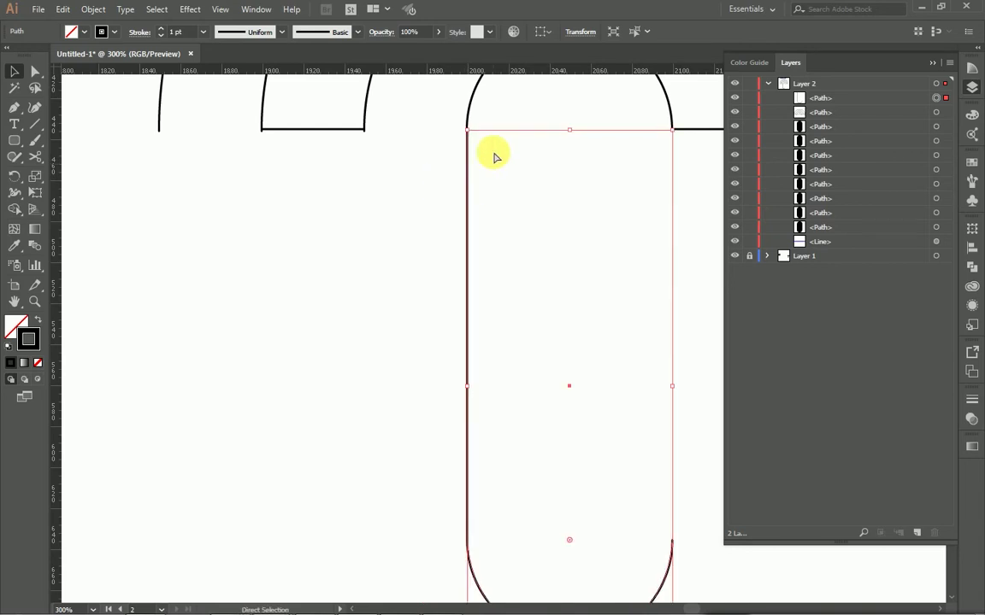
{"action": "scroll", "coordinate": [487, 158], "scroll_direction": "right", "scroll_amount": 3}
{"action": "scroll", "coordinate": [470, 175], "scroll_direction": "up", "scroll_amount": 3}
{"action": "scroll", "coordinate": [469, 184], "scroll_direction": "up", "scroll_amount": 1}
{"action": "scroll", "coordinate": [466, 216], "scroll_direction": "down", "scroll_amount": 1, "text": "alt"}
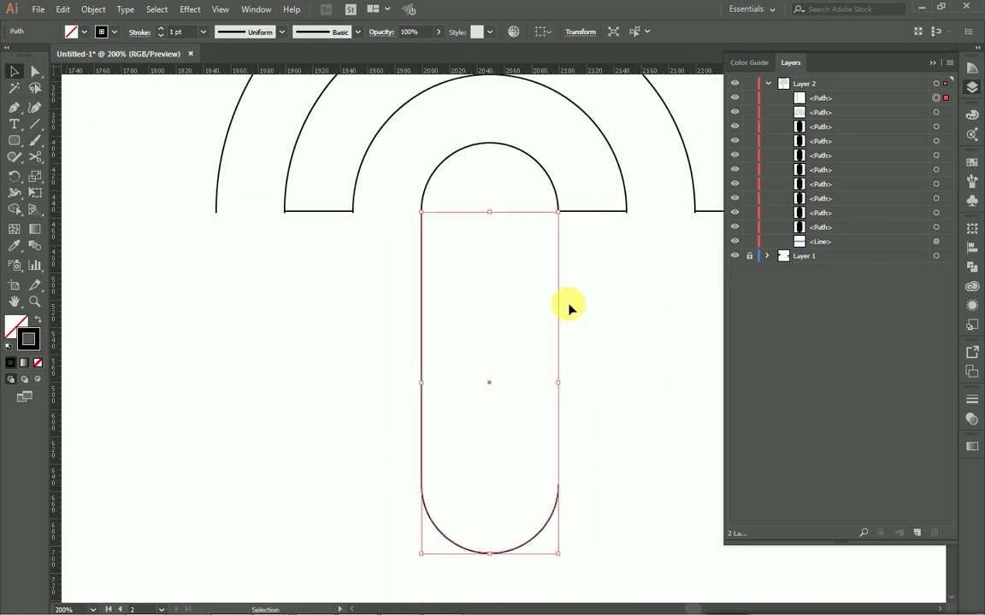
{"action": "left_click", "coordinate": [399, 248]}
{"action": "scroll", "coordinate": [419, 218], "scroll_direction": "right", "scroll_amount": 3}
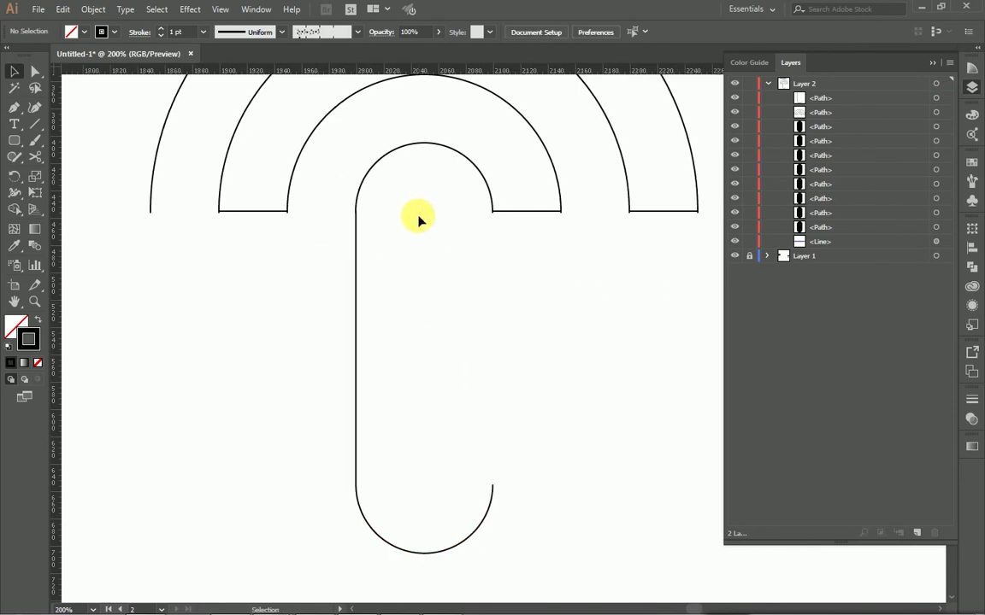
{"action": "scroll", "coordinate": [402, 227], "scroll_direction": "down", "scroll_amount": 1, "text": "alt"}
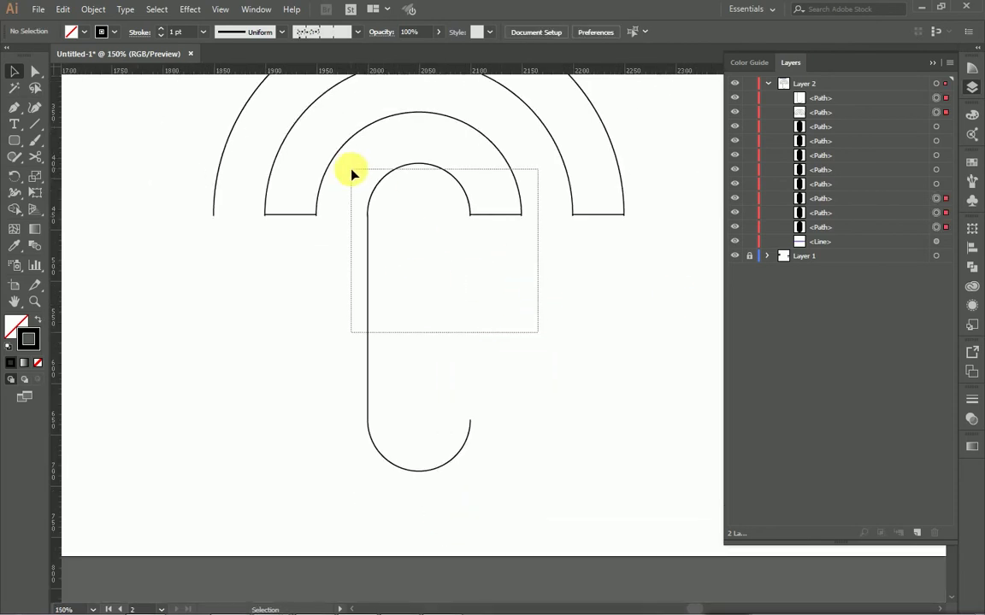
{"action": "left_click_drag", "start_coordinate": [470, 282], "coordinate": [349, 171]}
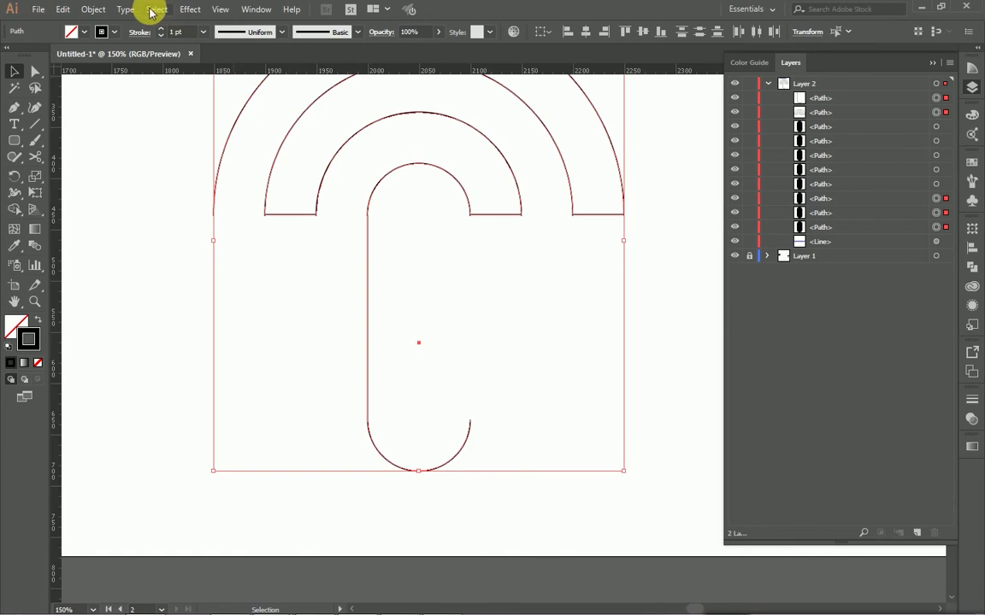
{"action": "left_click", "coordinate": [94, 9]}
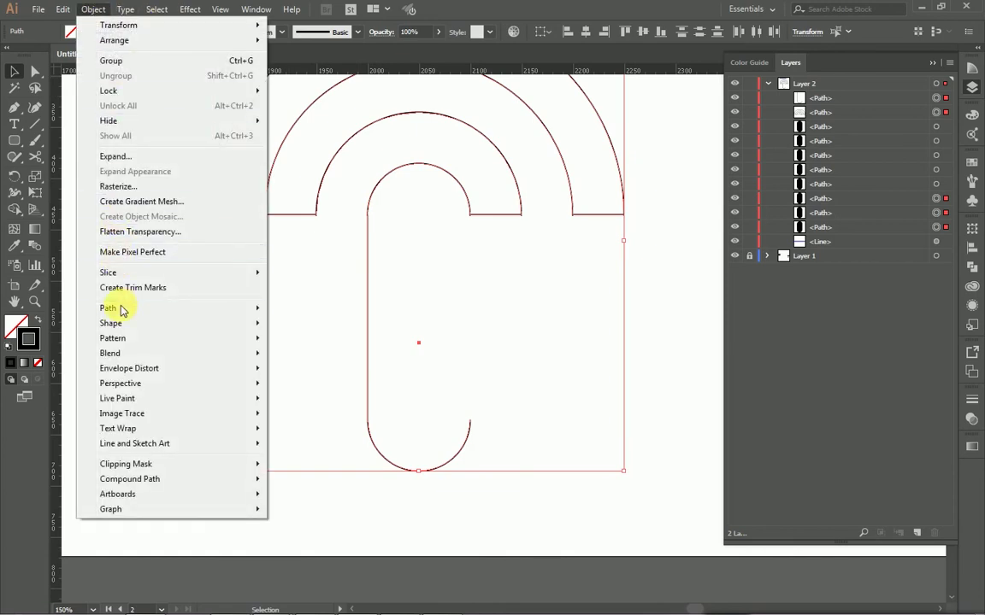
{"action": "mouse_move", "coordinate": [108, 308]}
{"action": "left_click", "coordinate": [309, 314]}
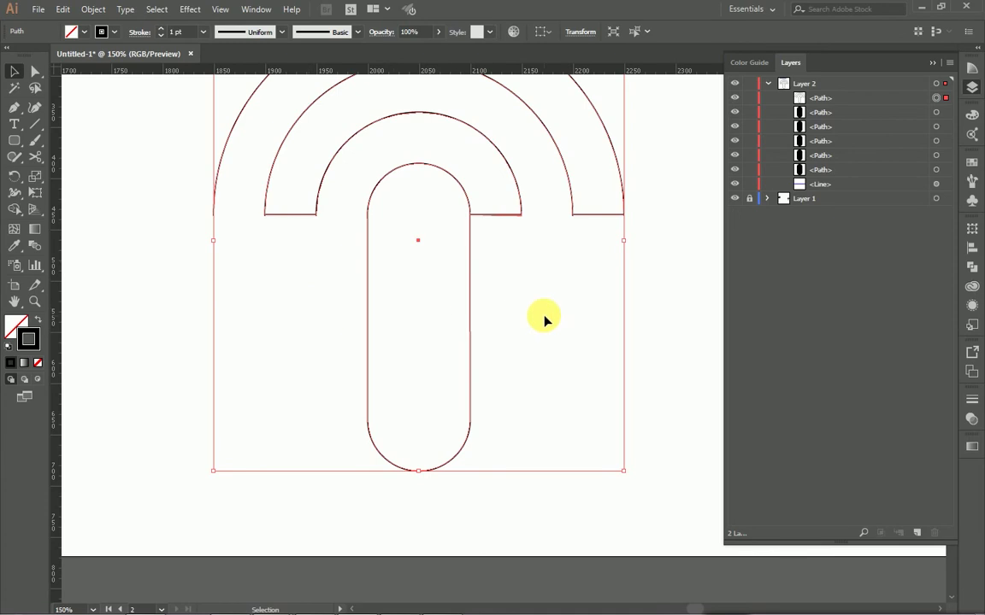
{"action": "key", "text": "ctrl+4"}
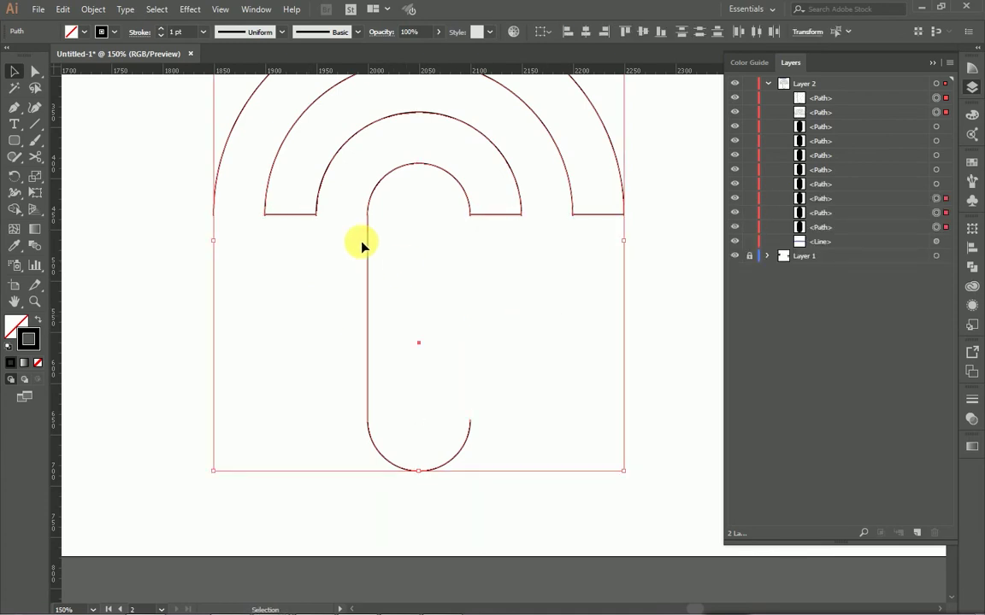
{"action": "left_click", "coordinate": [374, 219]}
Zoom in, snap the stem's top flush with the innermost arc's left end, then zoom out.
{"action": "scroll", "coordinate": [369, 221], "scroll_direction": "up", "scroll_amount": 2}
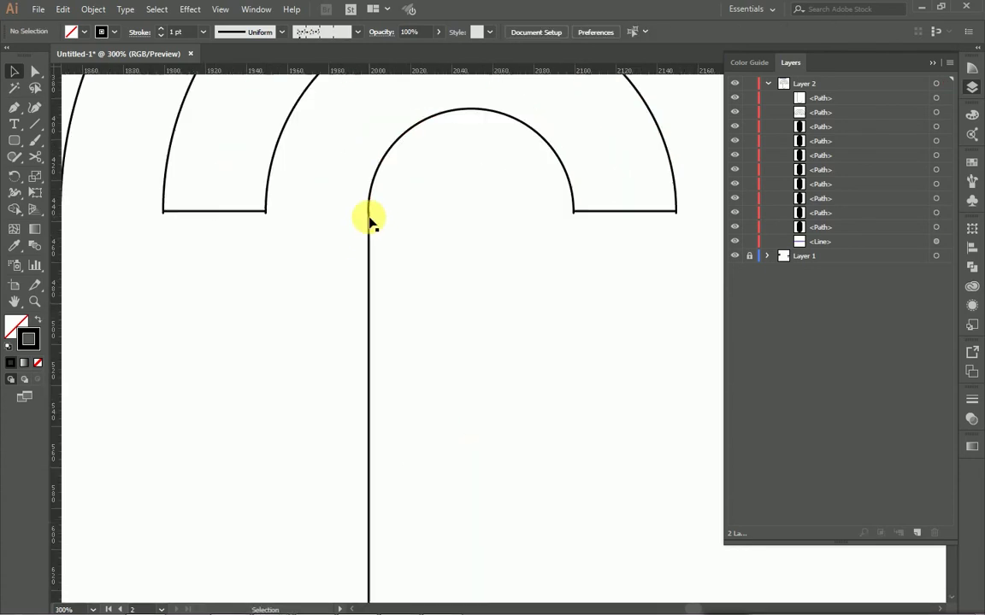
{"action": "scroll", "coordinate": [376, 247], "scroll_direction": "up", "scroll_amount": 3}
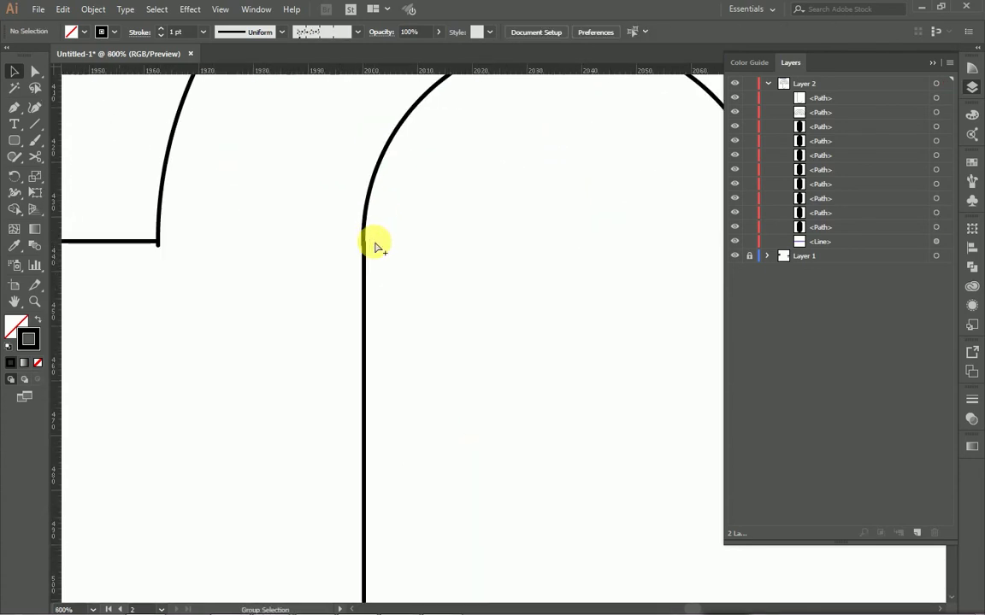
{"action": "left_click", "coordinate": [341, 292]}
{"action": "left_click_drag", "start_coordinate": [341, 292], "coordinate": [341, 300]}
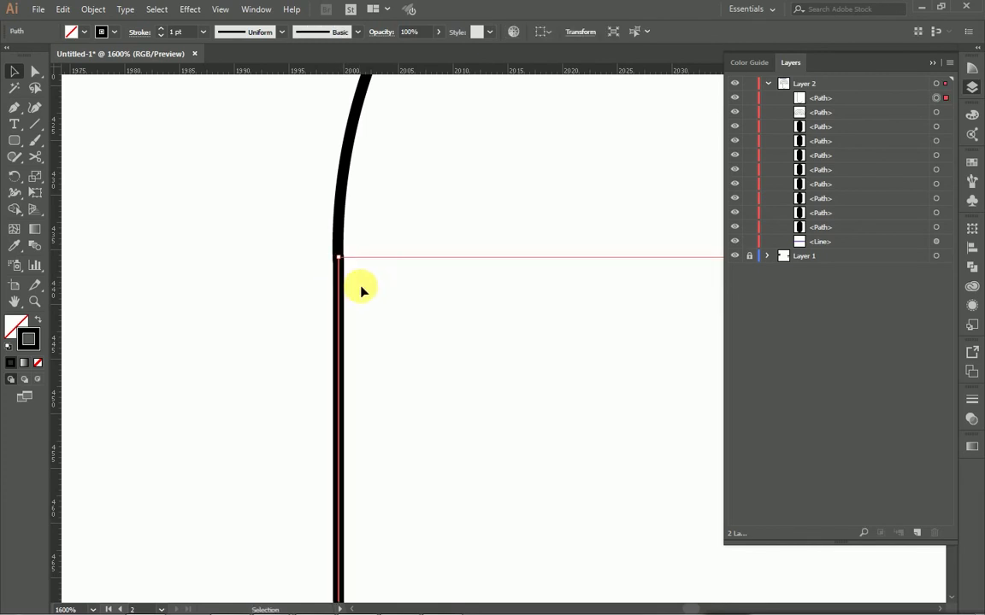
{"action": "left_click_drag", "start_coordinate": [336, 289], "coordinate": [340, 293]}
{"action": "left_click", "coordinate": [408, 300]}
{"action": "scroll", "coordinate": [411, 301], "scroll_direction": "down", "scroll_amount": 4}
{"action": "scroll", "coordinate": [408, 300], "scroll_direction": "down", "scroll_amount": 1}
{"action": "scroll", "coordinate": [410, 300], "scroll_direction": "down", "scroll_amount": 1}
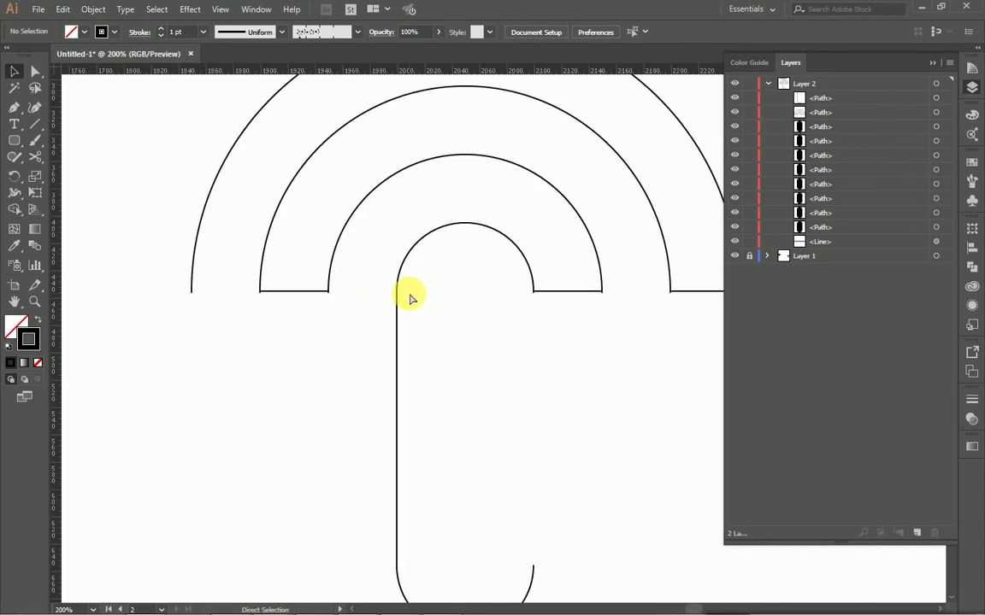
{"action": "scroll", "coordinate": [408, 298], "scroll_direction": "right", "scroll_amount": 1}
{"action": "scroll", "coordinate": [409, 297], "scroll_direction": "right", "scroll_amount": 3}
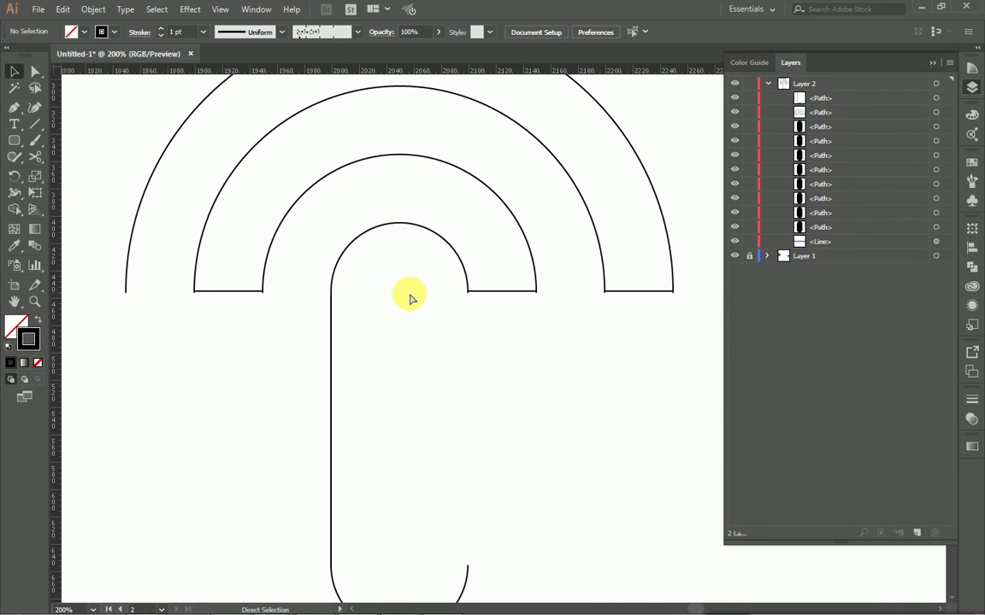
{"action": "scroll", "coordinate": [408, 294], "scroll_direction": "right", "scroll_amount": 1}
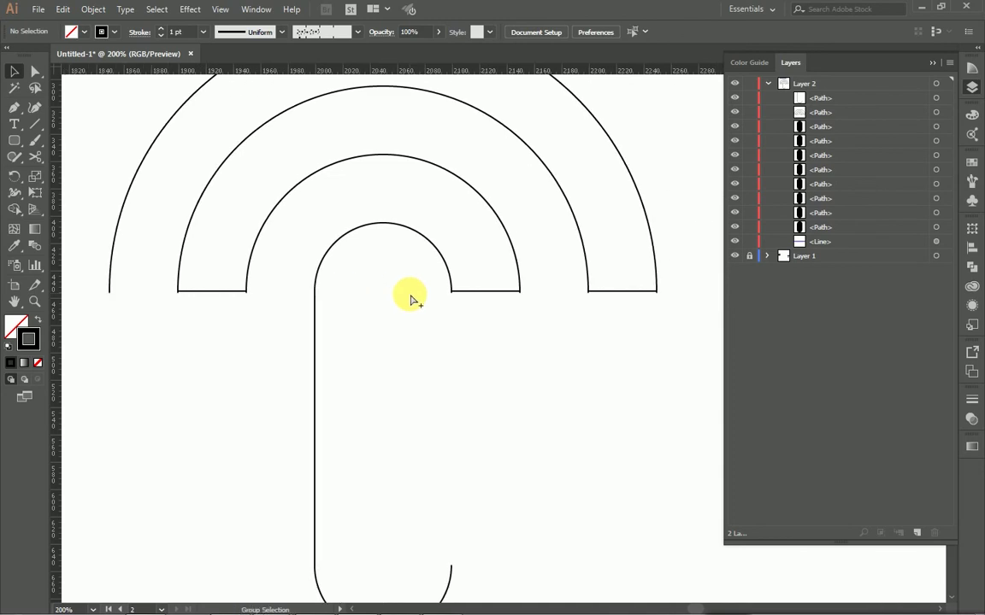
{"action": "scroll", "coordinate": [410, 299], "scroll_direction": "down", "scroll_amount": 1}
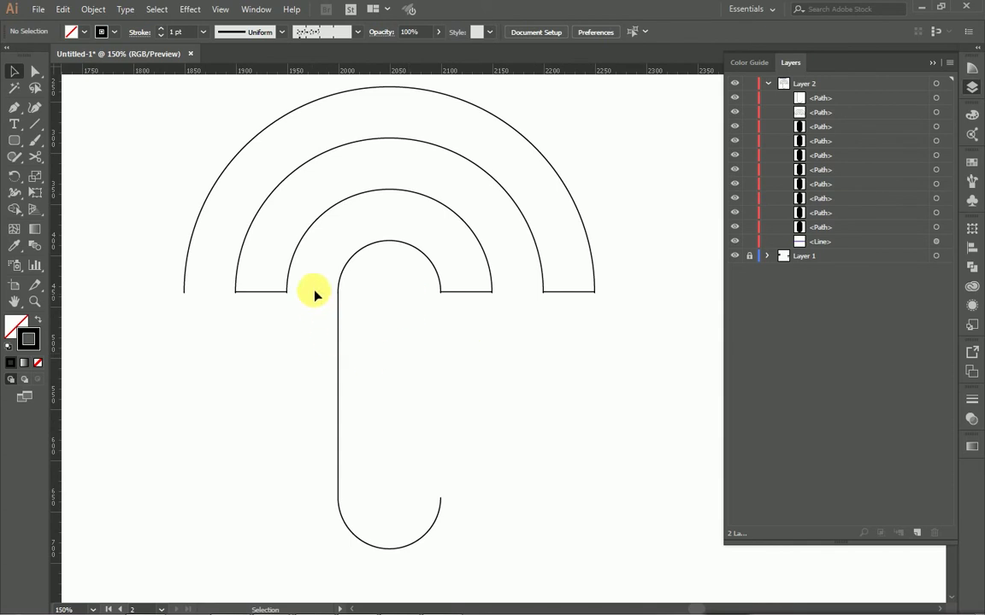
{"action": "left_click_drag", "start_coordinate": [323, 271], "coordinate": [352, 311]}
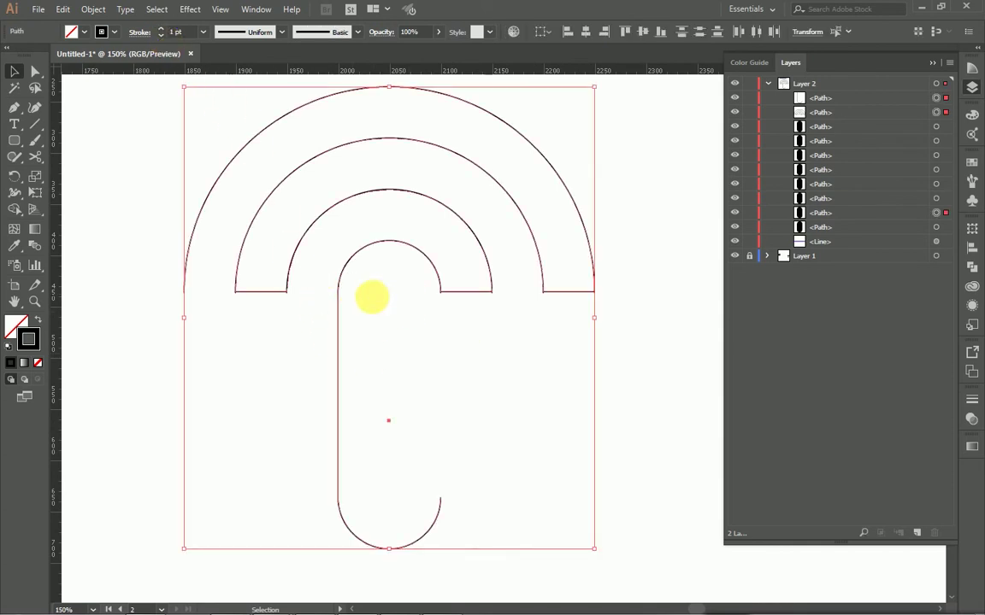
{"action": "left_click", "coordinate": [345, 305]}
{"action": "key", "text": "a"}
{"action": "left_click_drag", "start_coordinate": [354, 297], "coordinate": [326, 280]}
{"action": "key", "text": "v"}
{"action": "key", "text": "ctrl+j"}
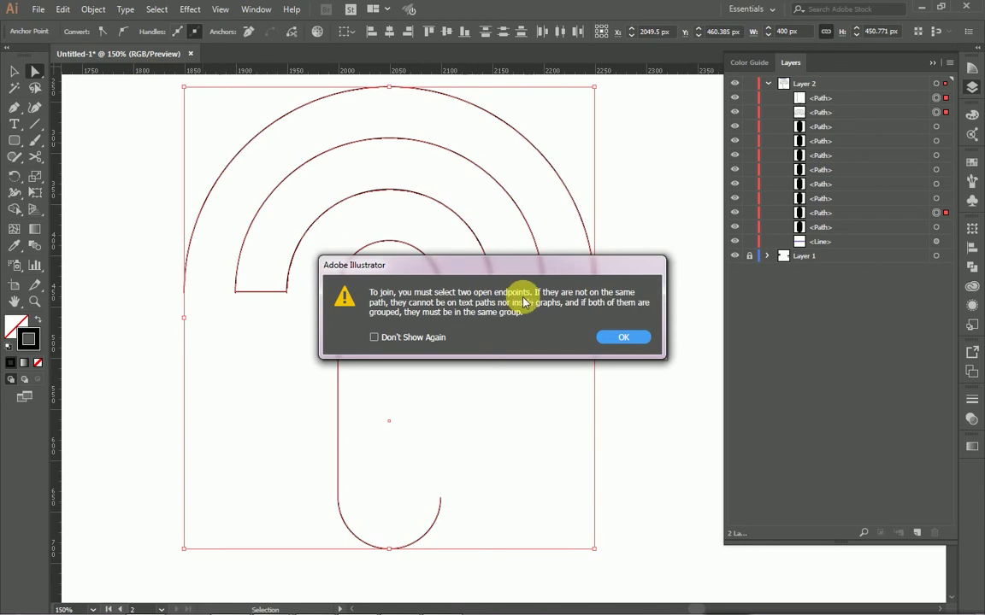
{"action": "left_click", "coordinate": [423, 338]}
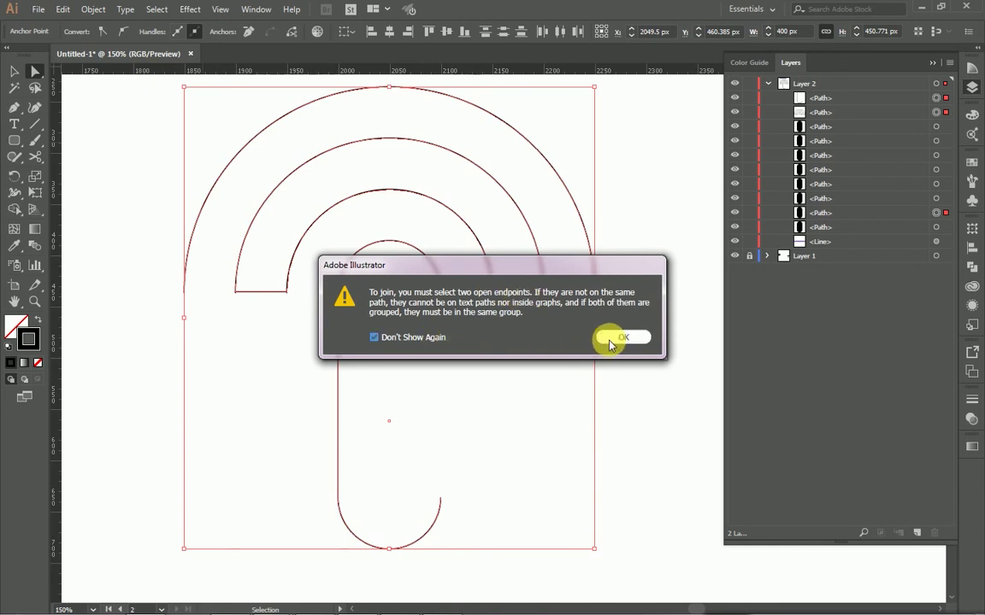
{"action": "left_click", "coordinate": [622, 339]}
{"action": "key", "text": "a"}
{"action": "left_click", "coordinate": [411, 321]}
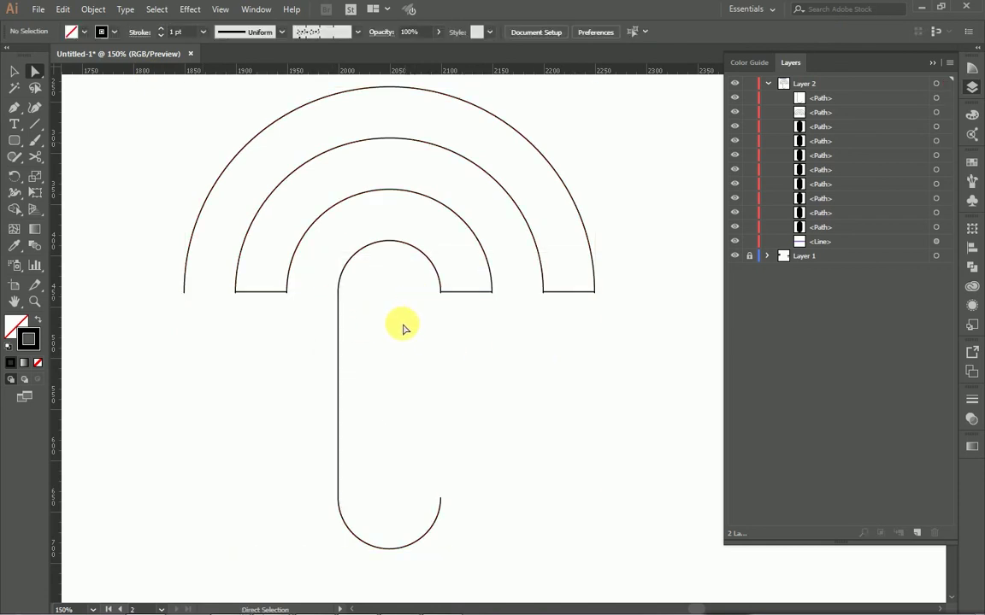
{"action": "mouse_move", "coordinate": [374, 322]}
{"action": "left_mouse_down"}
{"action": "mouse_move", "coordinate": [324, 289]}
{"action": "mouse_move", "coordinate": [385, 315]}
{"action": "left_mouse_up"}
{"action": "key", "text": "ctrl+z"}
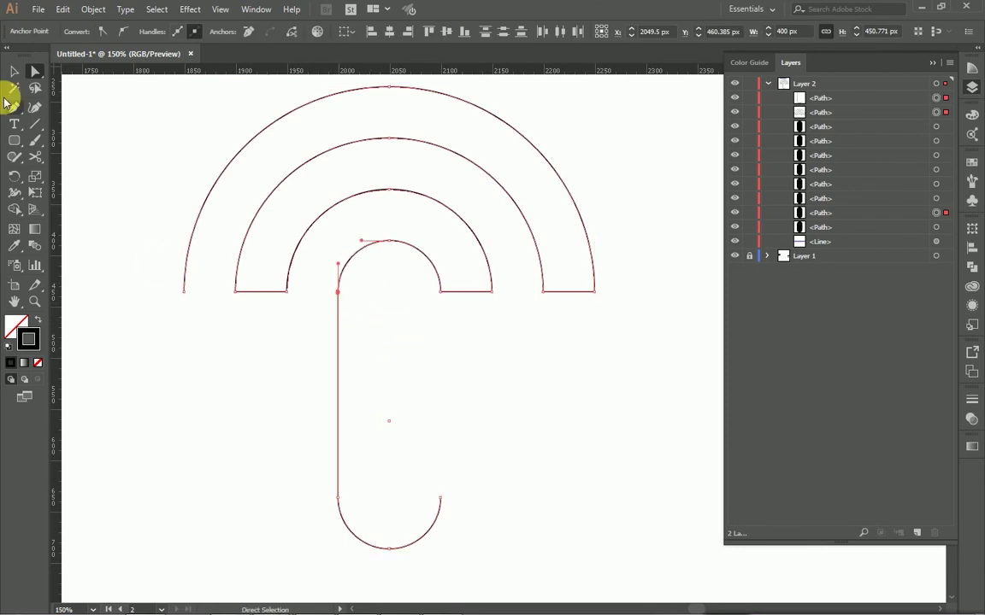
{"action": "left_click", "coordinate": [13, 71]}
Select all canopy and hook paths and apply Graphic Style 2, the purple multi-stroke style.
{"action": "left_click", "coordinate": [135, 323]}
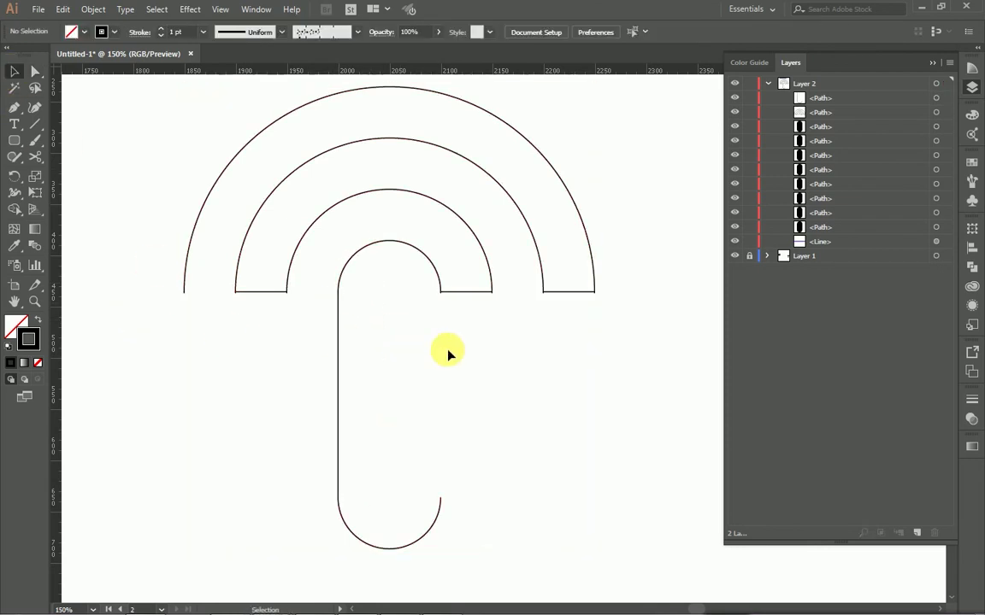
{"action": "scroll", "coordinate": [512, 315], "scroll_direction": "down", "scroll_amount": 1}
{"action": "scroll", "coordinate": [530, 316], "scroll_direction": "up", "scroll_amount": 2}
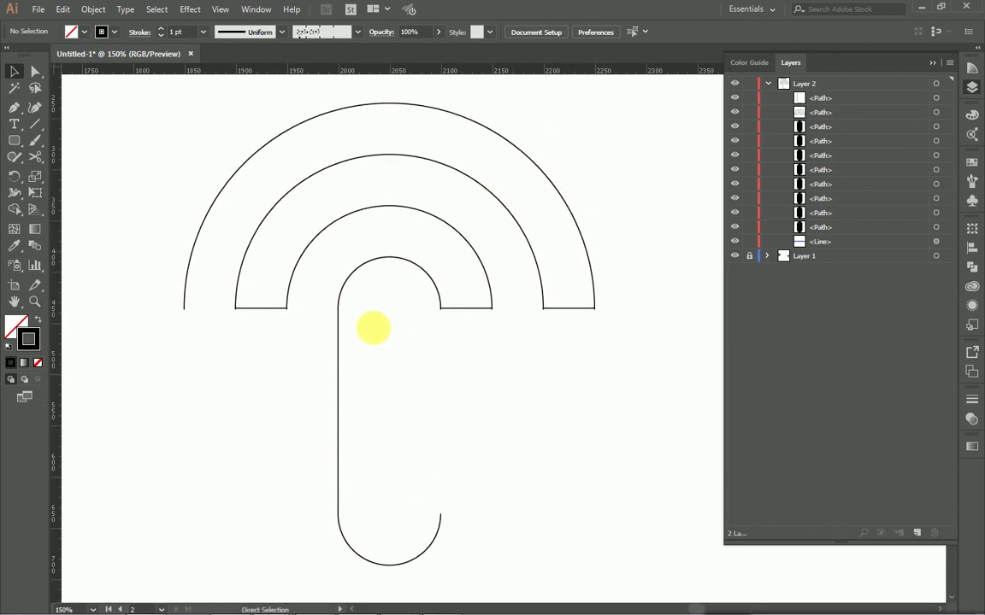
{"action": "scroll", "coordinate": [373, 330], "scroll_direction": "down", "scroll_amount": 1}
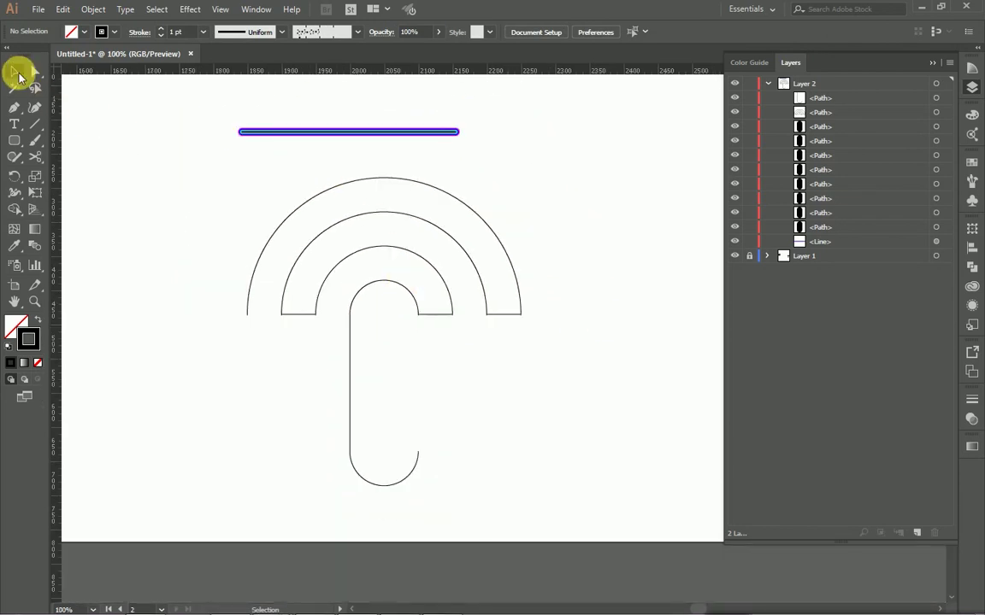
{"action": "left_click_drag", "start_coordinate": [208, 192], "coordinate": [487, 344]}
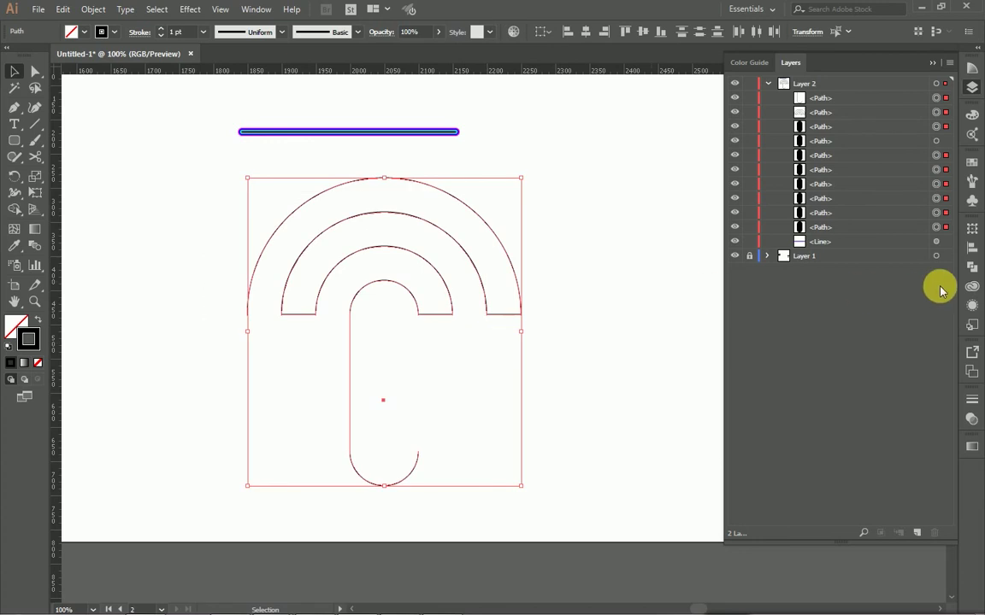
{"action": "left_click", "coordinate": [972, 327]}
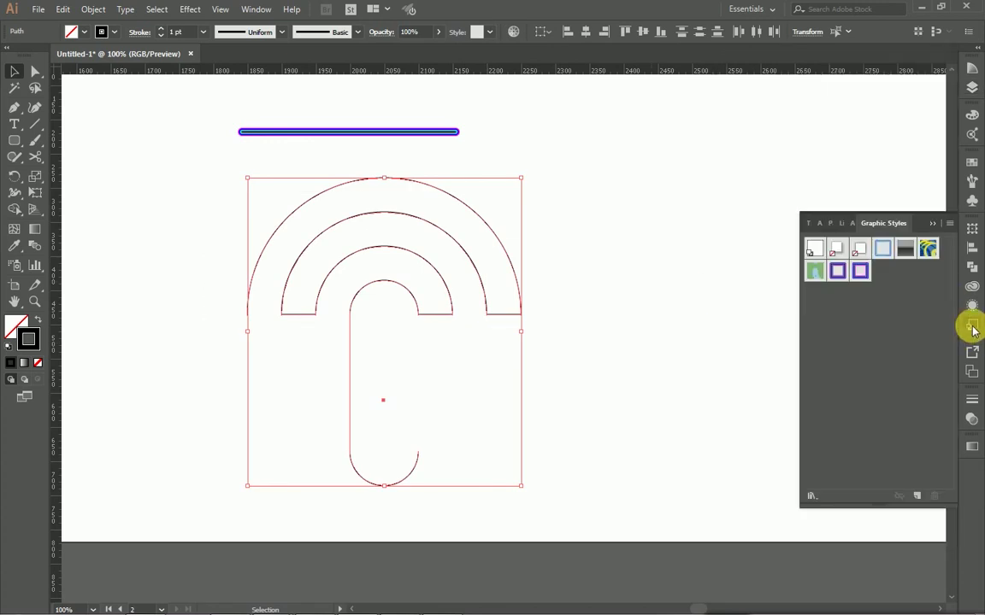
{"action": "left_click", "coordinate": [861, 275]}
{"action": "scroll", "coordinate": [364, 318], "scroll_direction": "up", "scroll_amount": 2}
{"action": "left_click", "coordinate": [281, 378]}
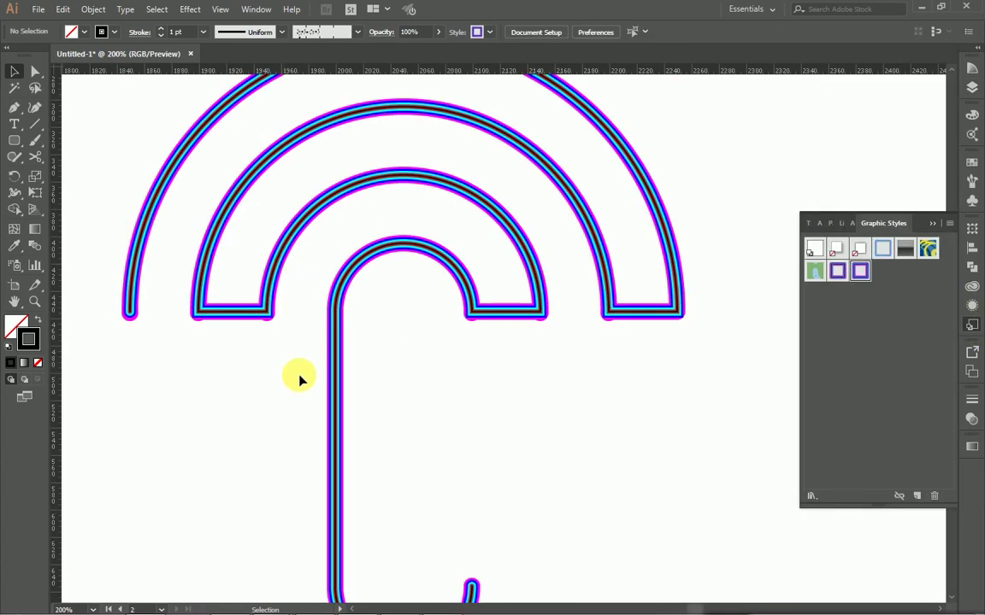
{"action": "scroll", "coordinate": [374, 374], "scroll_direction": "down", "scroll_amount": 1}
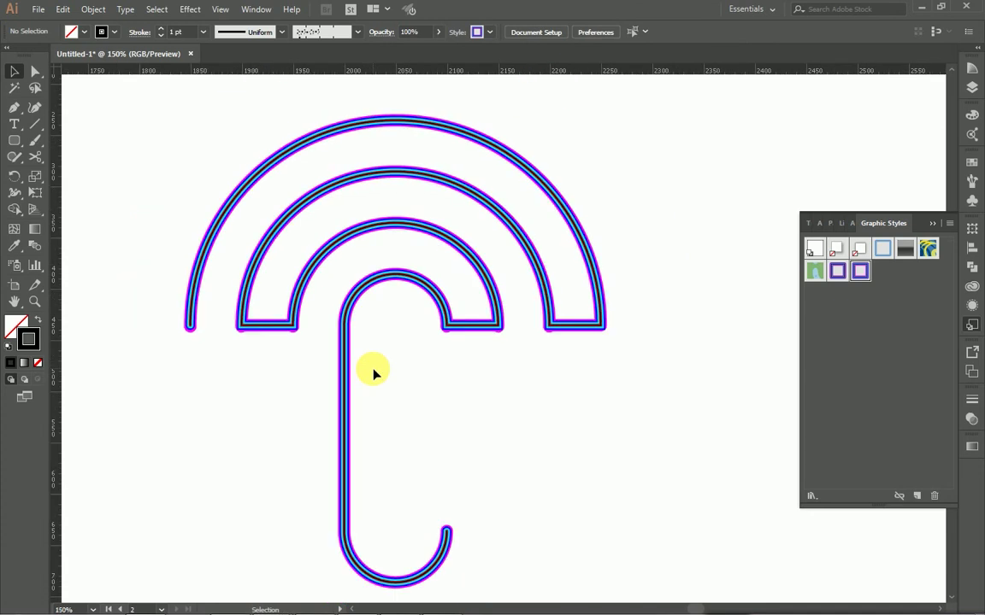
{"action": "scroll", "coordinate": [373, 373], "scroll_direction": "right", "scroll_amount": 1}
{"action": "scroll", "coordinate": [373, 374], "scroll_direction": "down", "scroll_amount": 2}
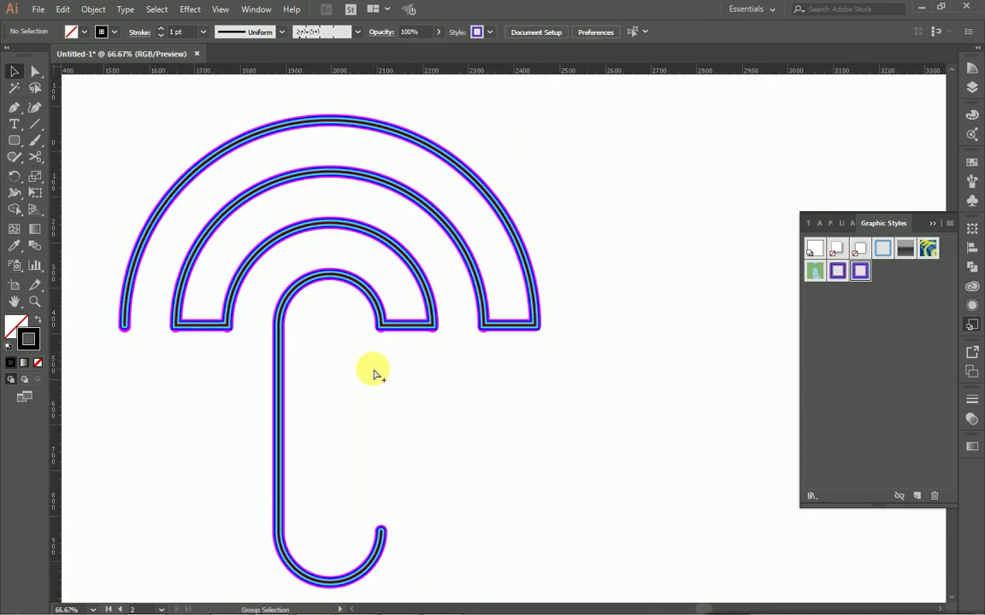
Zoom out to both artboards and drag the short purple line up above the artboard.
{"action": "scroll", "coordinate": [370, 371], "scroll_direction": "left", "scroll_amount": 1}
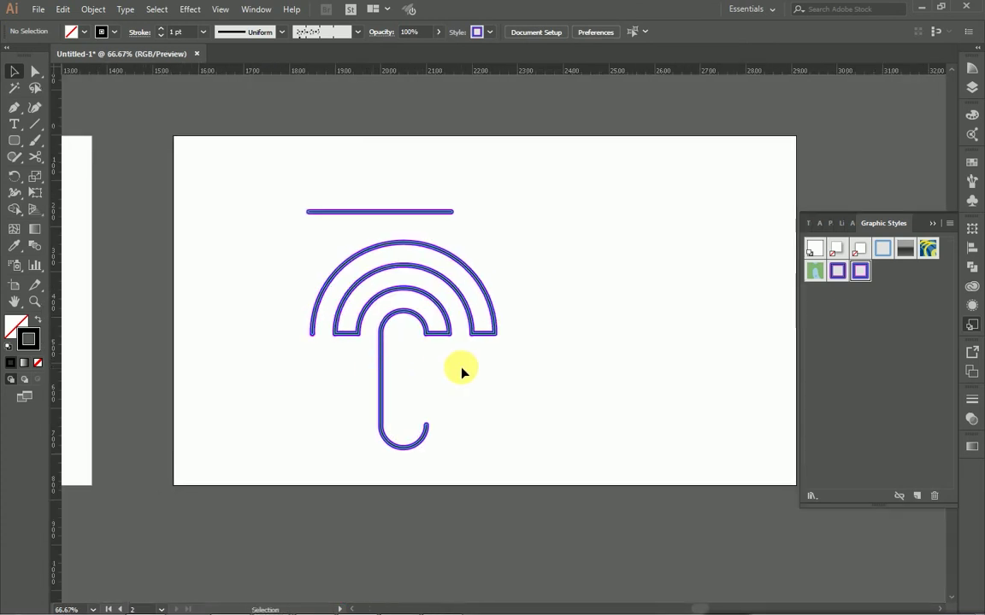
{"action": "scroll", "coordinate": [459, 369], "scroll_direction": "down", "scroll_amount": 1}
{"action": "key", "text": "ctrl+alt"}
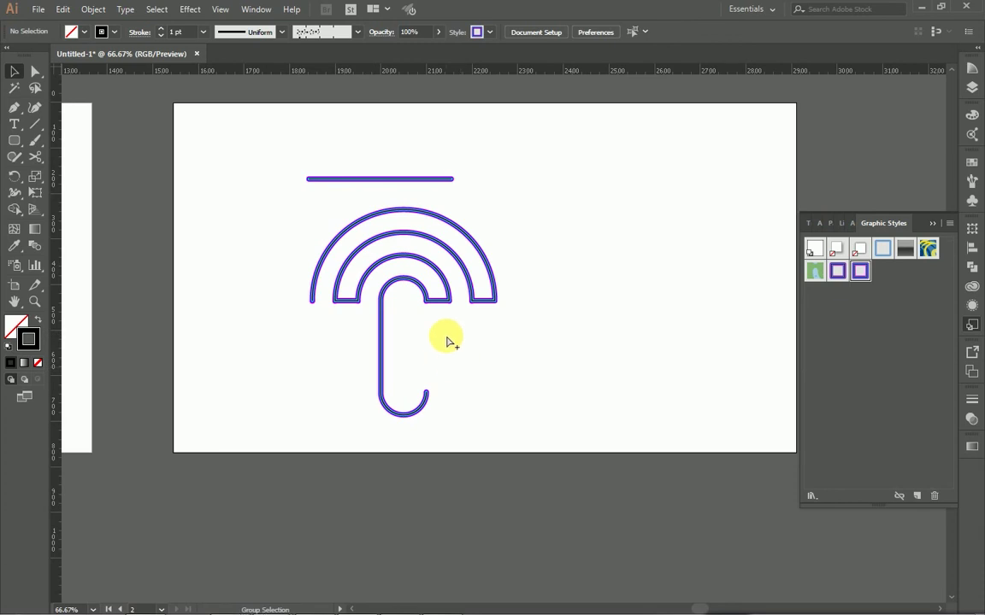
{"action": "scroll", "coordinate": [446, 341], "scroll_direction": "down", "scroll_amount": 4}
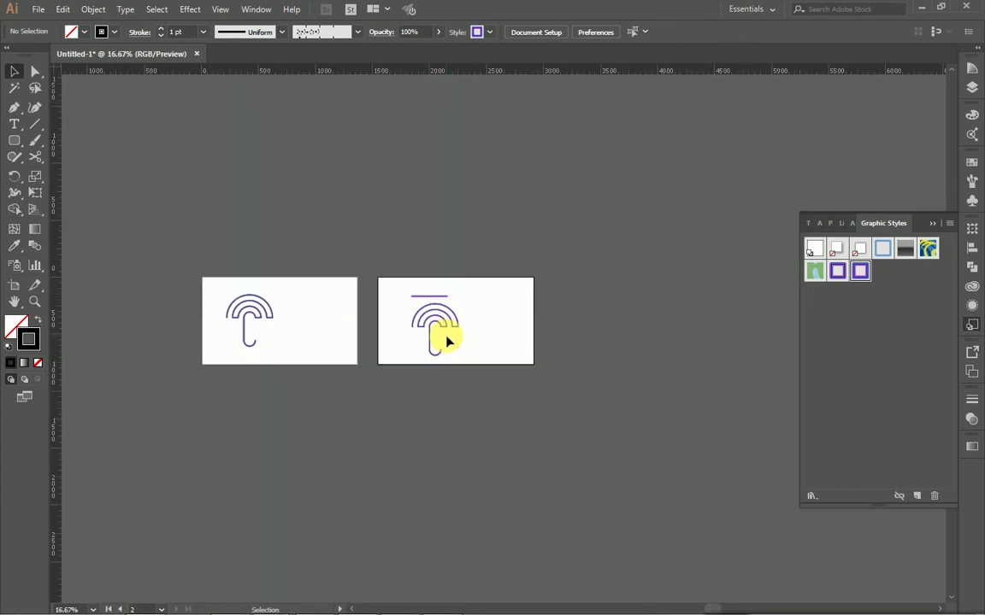
{"action": "scroll", "coordinate": [446, 341], "scroll_direction": "left", "scroll_amount": 1}
{"action": "scroll", "coordinate": [446, 341], "scroll_direction": "right", "scroll_amount": 1}
{"action": "scroll", "coordinate": [462, 296], "scroll_direction": "up", "scroll_amount": 1}
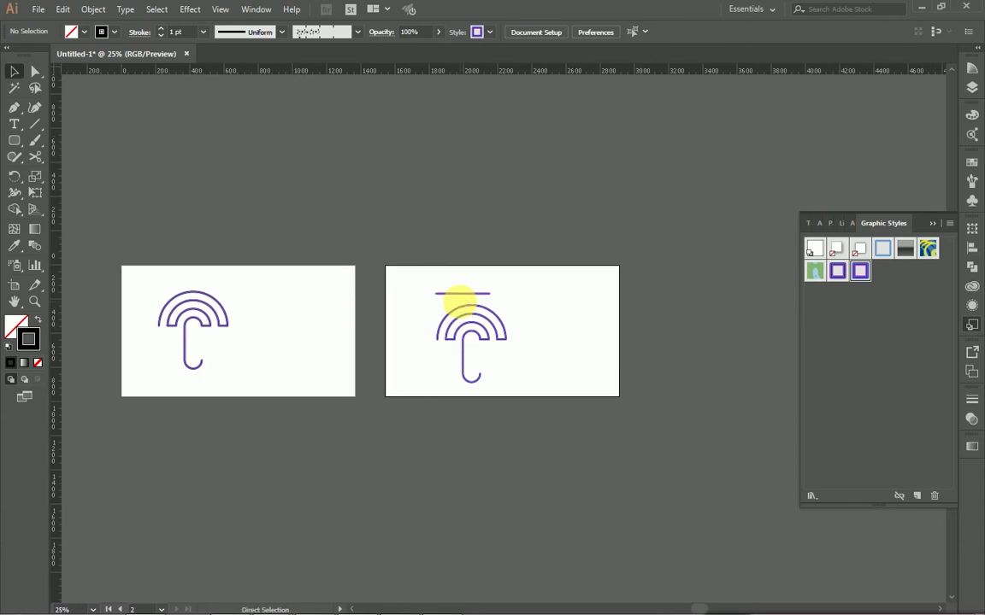
{"action": "left_click_drag", "start_coordinate": [473, 295], "coordinate": [470, 198]}
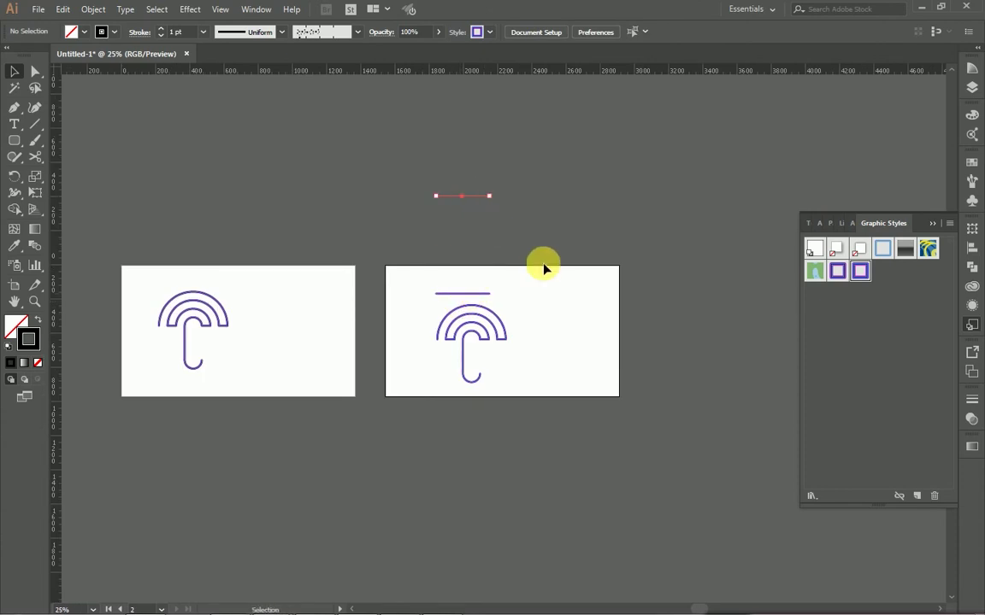